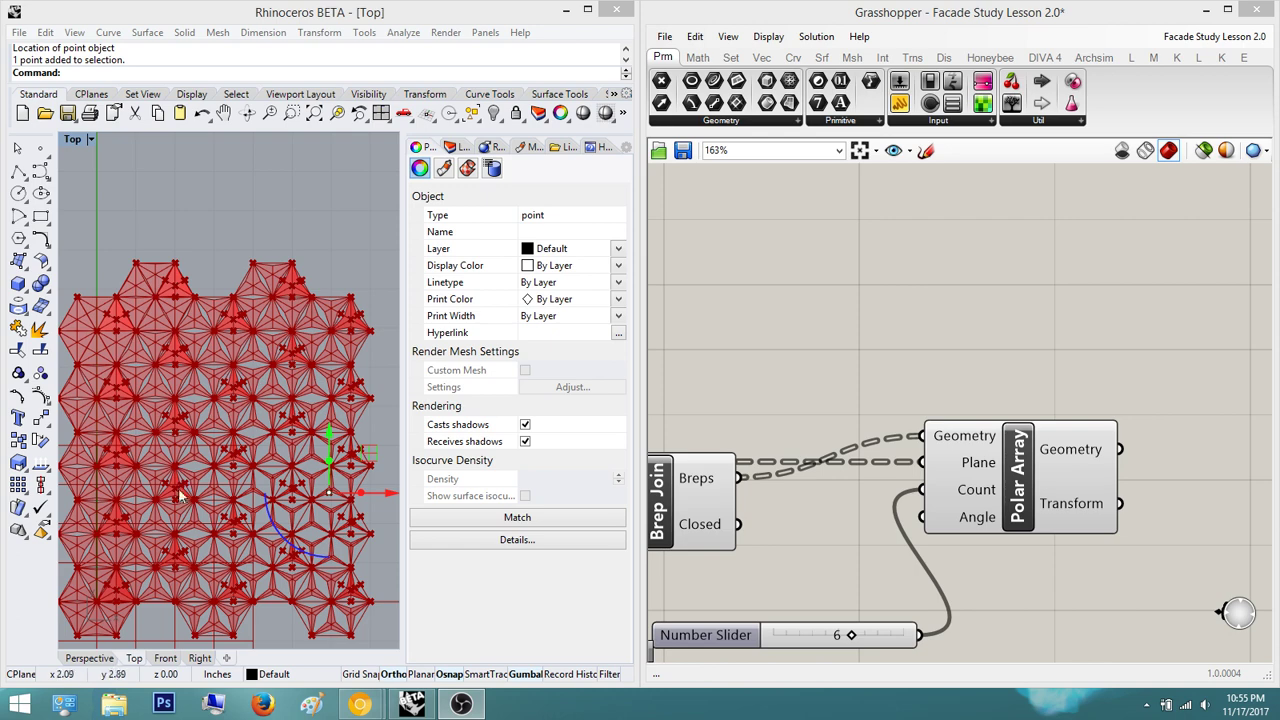
- Move the attractor point to several positions across the triangular panel field in the Top view
right_click_drag(250, 464, 298, 404)
scroll(272, 390, "down", 6)
scroll(265, 430, "up", 6)
scroll(217, 402, "up", 3)
scroll(293, 413, "down", 3)
left_click_drag(388, 393, 224, 400)
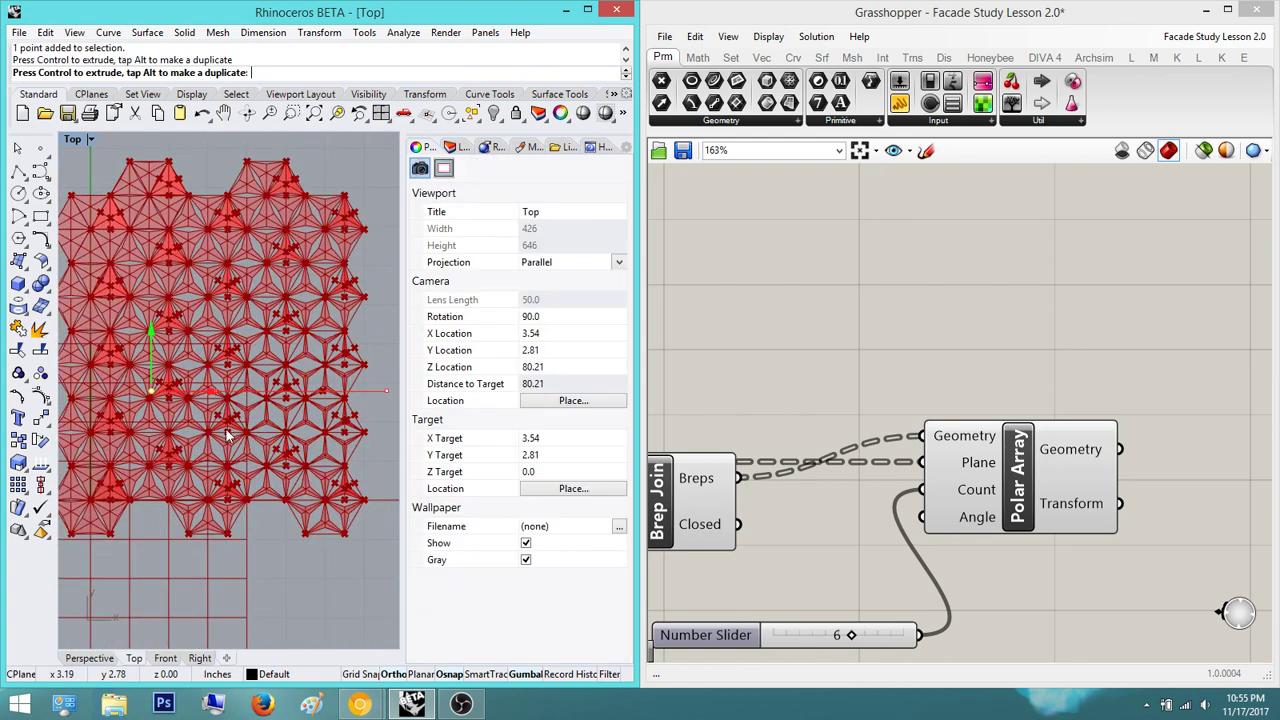
right_click_drag(222, 449, 262, 522)
left_click_drag(192, 403, 193, 316)
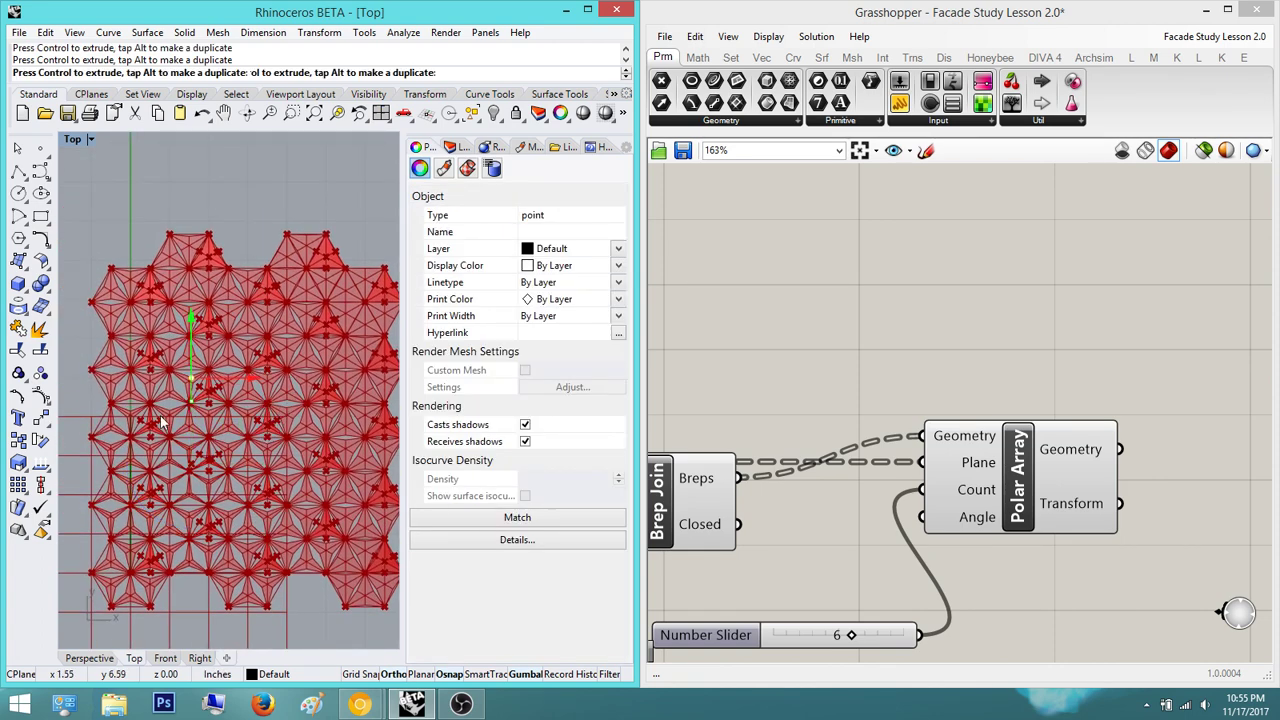
left_click_drag(248, 377, 277, 262)
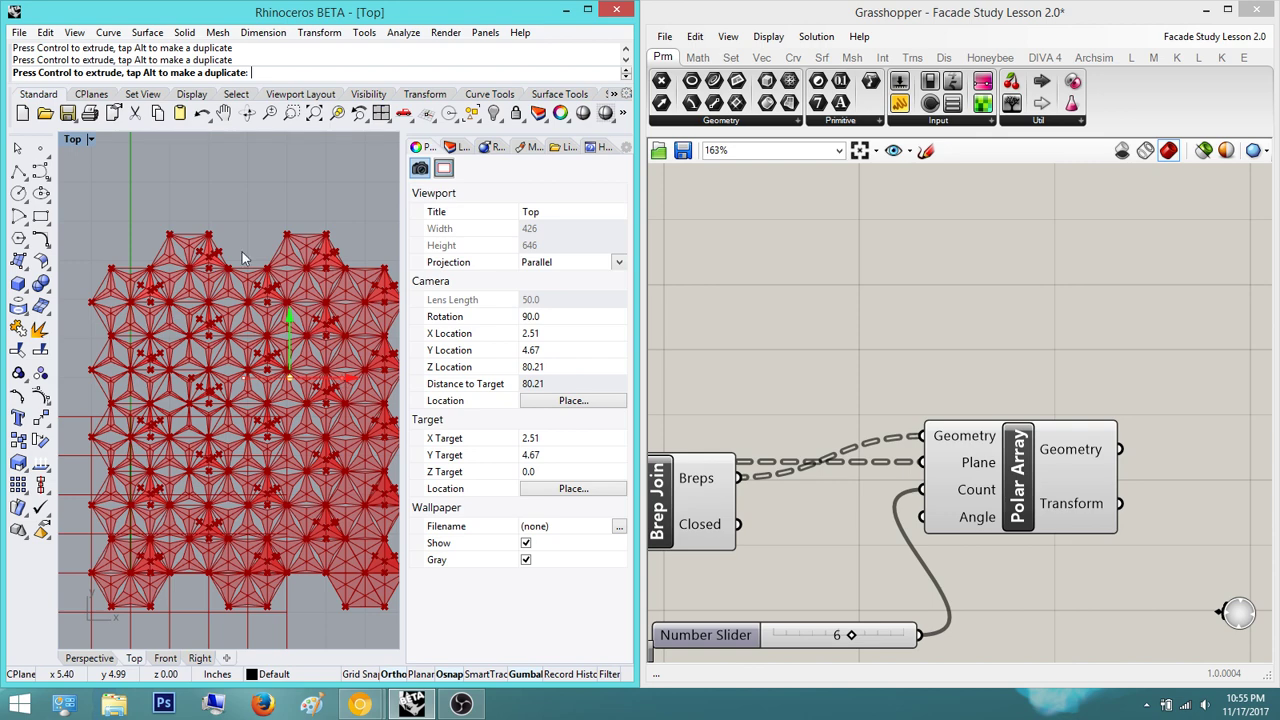
left_click_drag(297, 316, 345, 525)
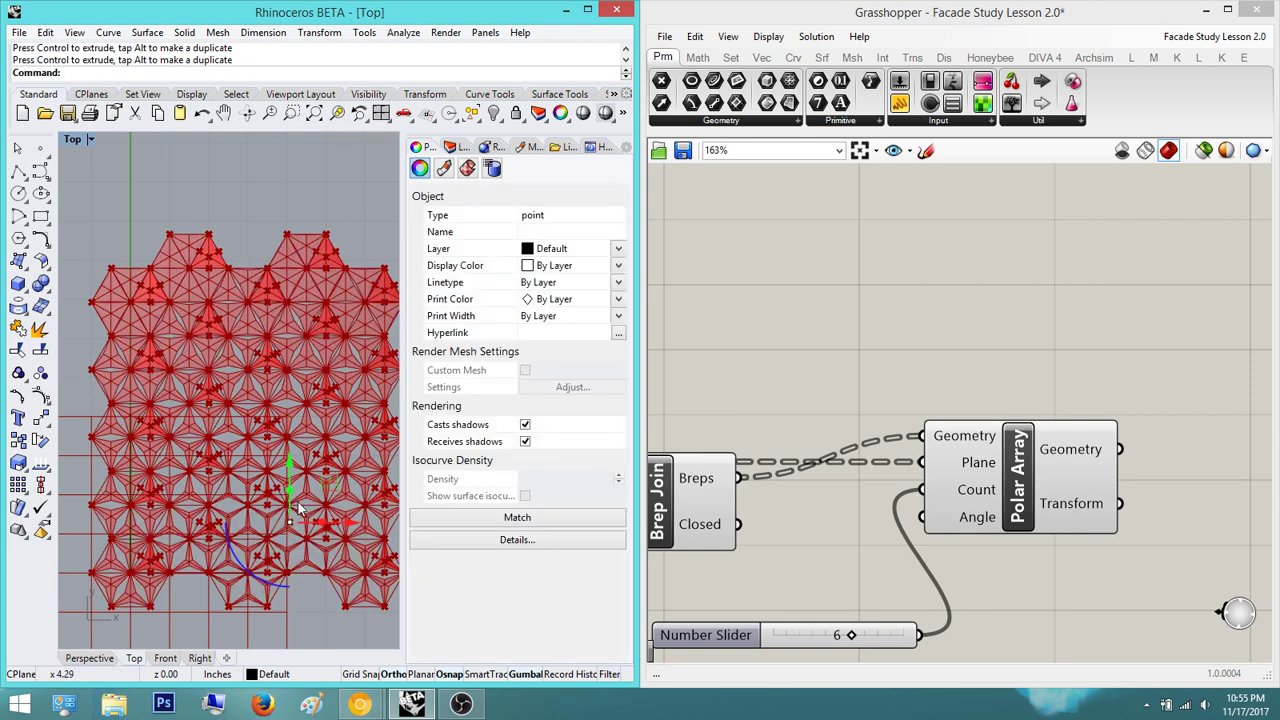
left_click_drag(292, 484, 305, 332)
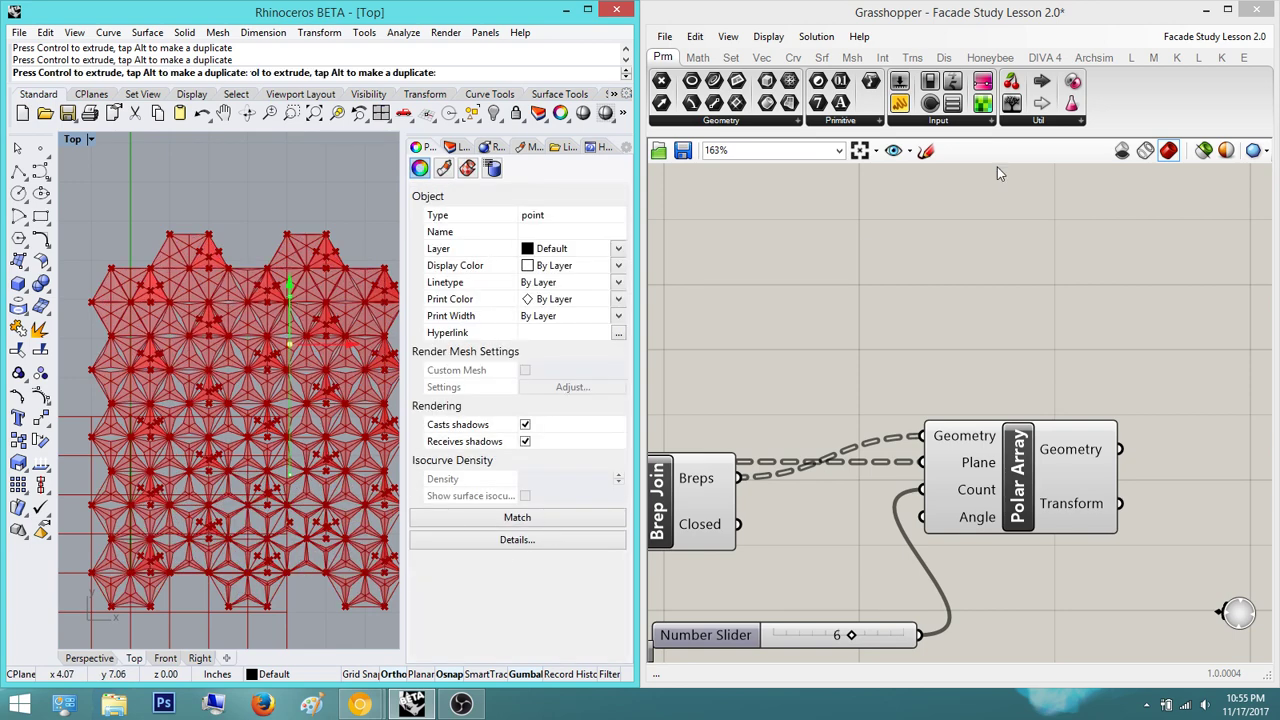
right_click_drag(1119, 286, 1022, 299)
left_click(1043, 57)
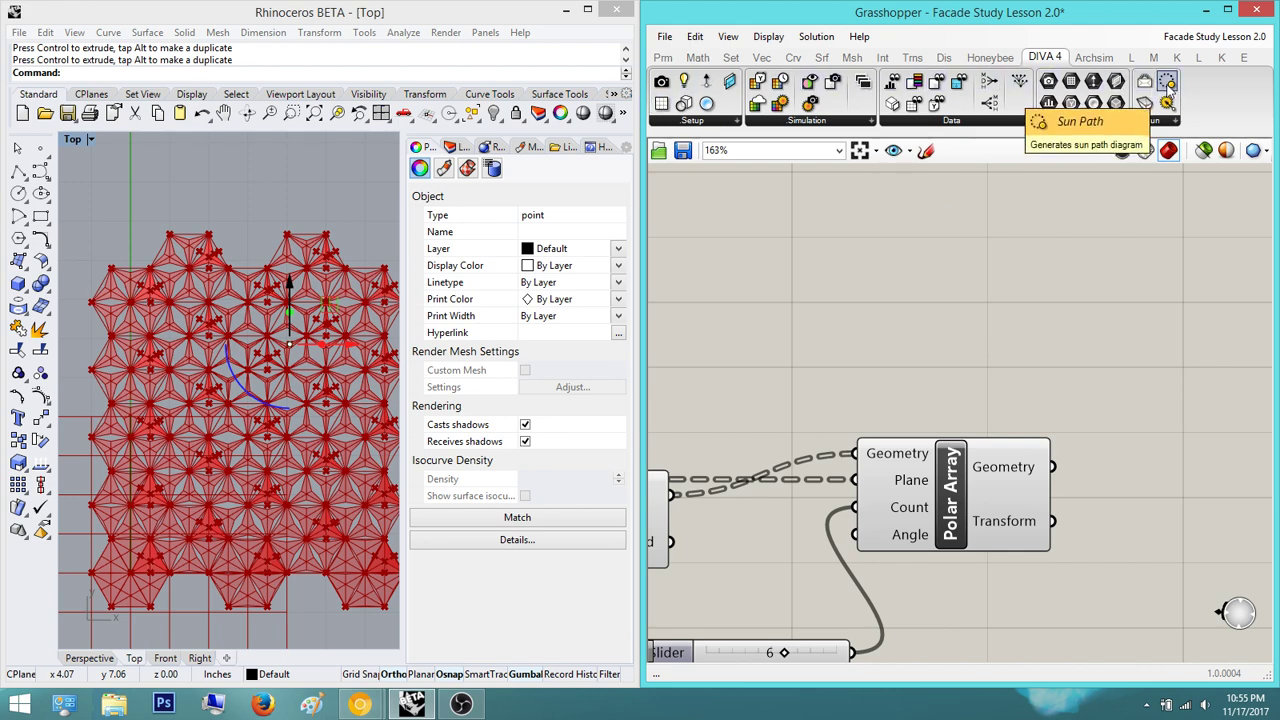
left_click_drag(1175, 341, 1177, 347)
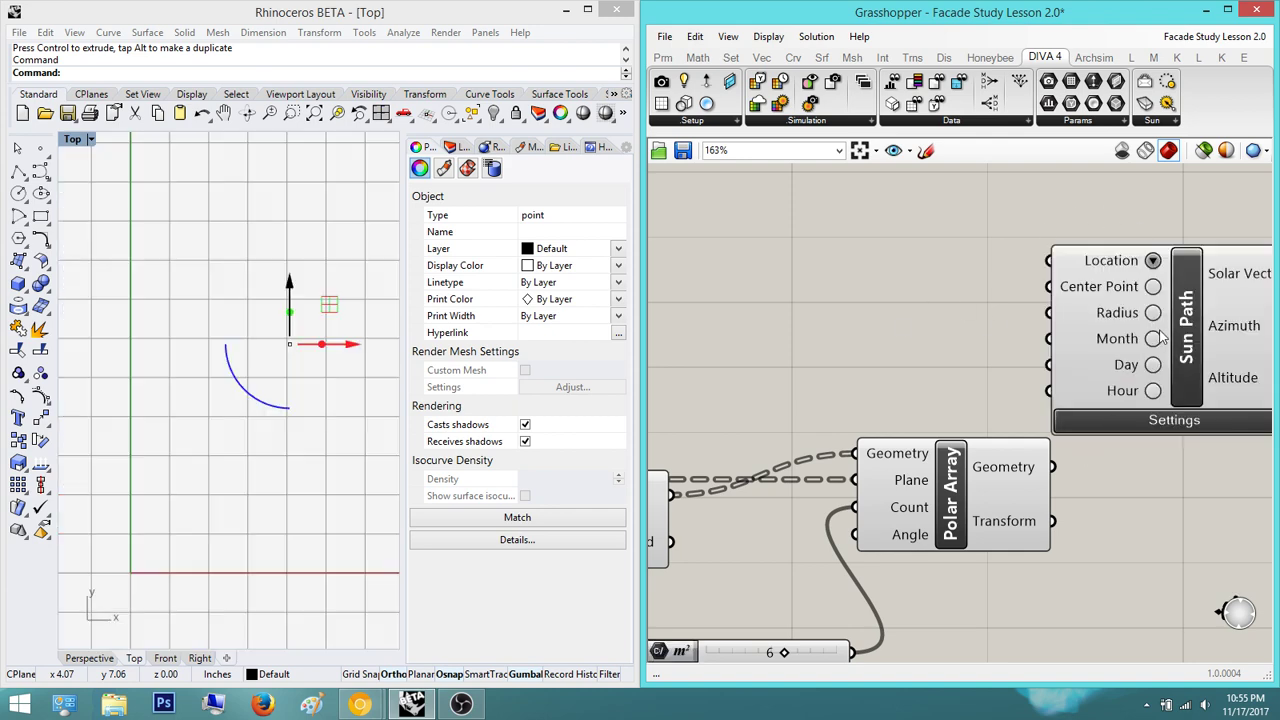
right_click_drag(1157, 332, 1043, 328)
scroll(1043, 326, "down", 4)
scroll(1045, 308, "up", 3)
scroll(1037, 308, "up", 1)
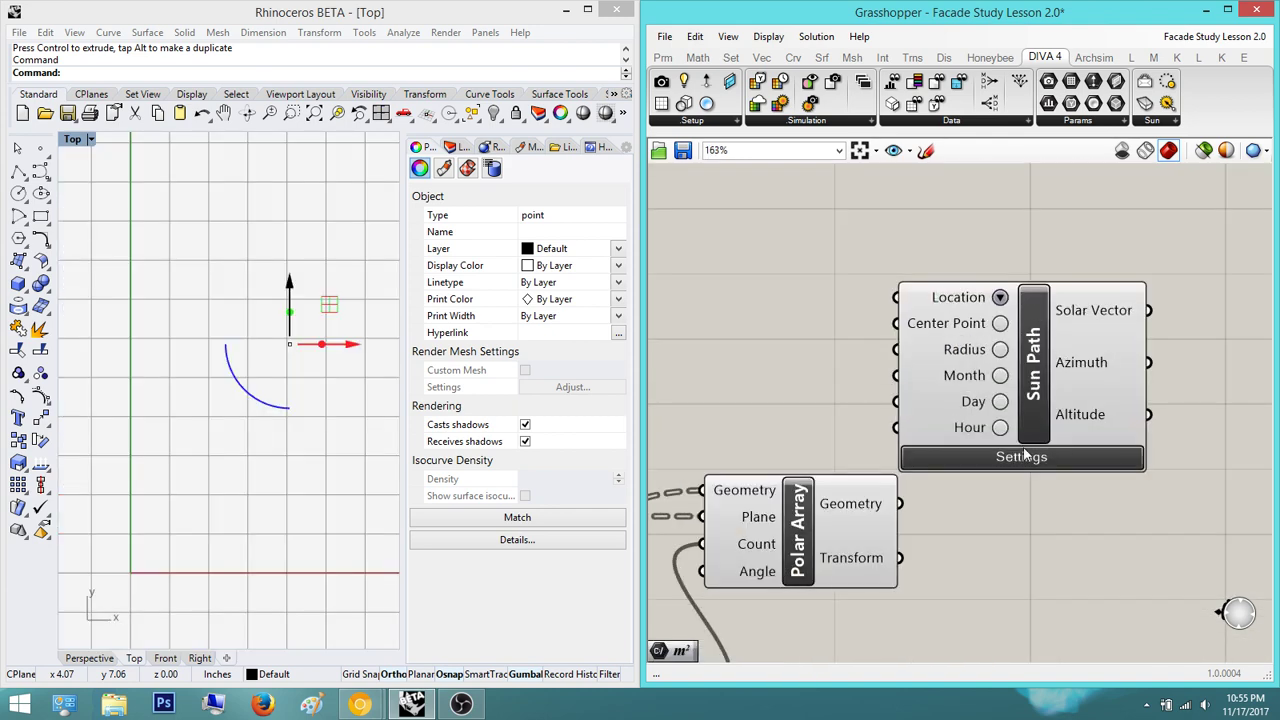
left_click(1052, 385)
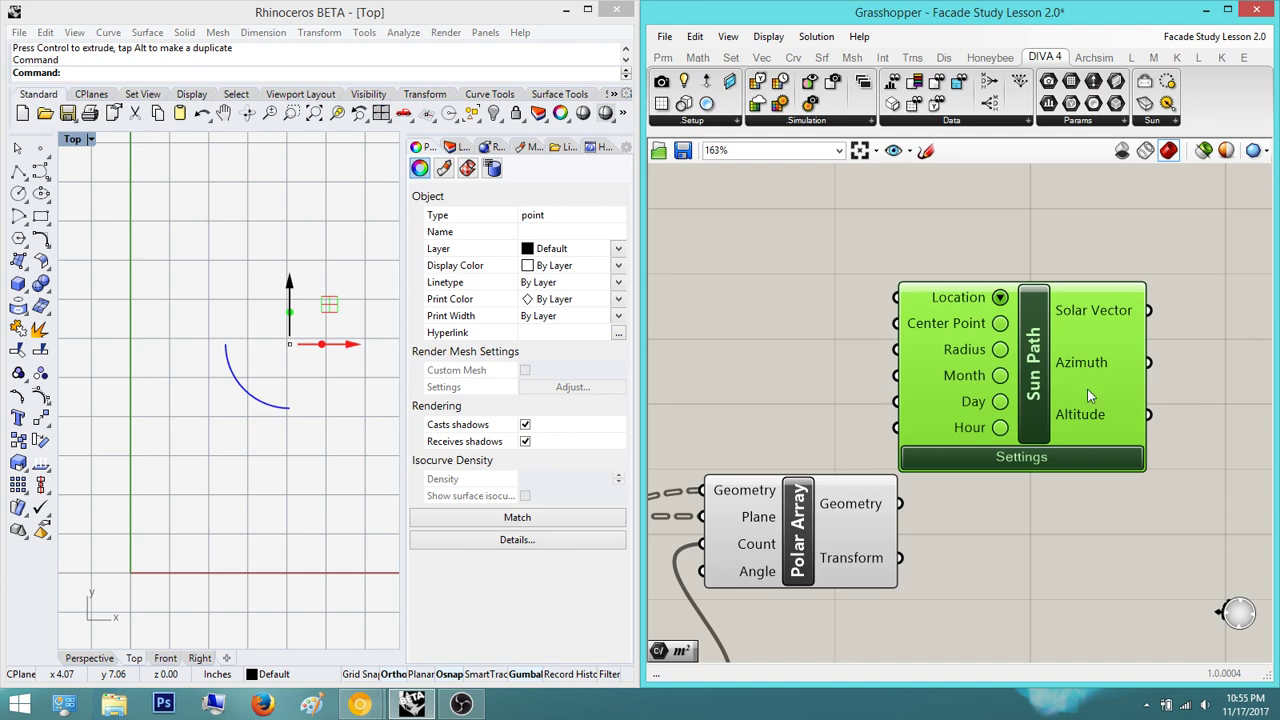
key("Delete")
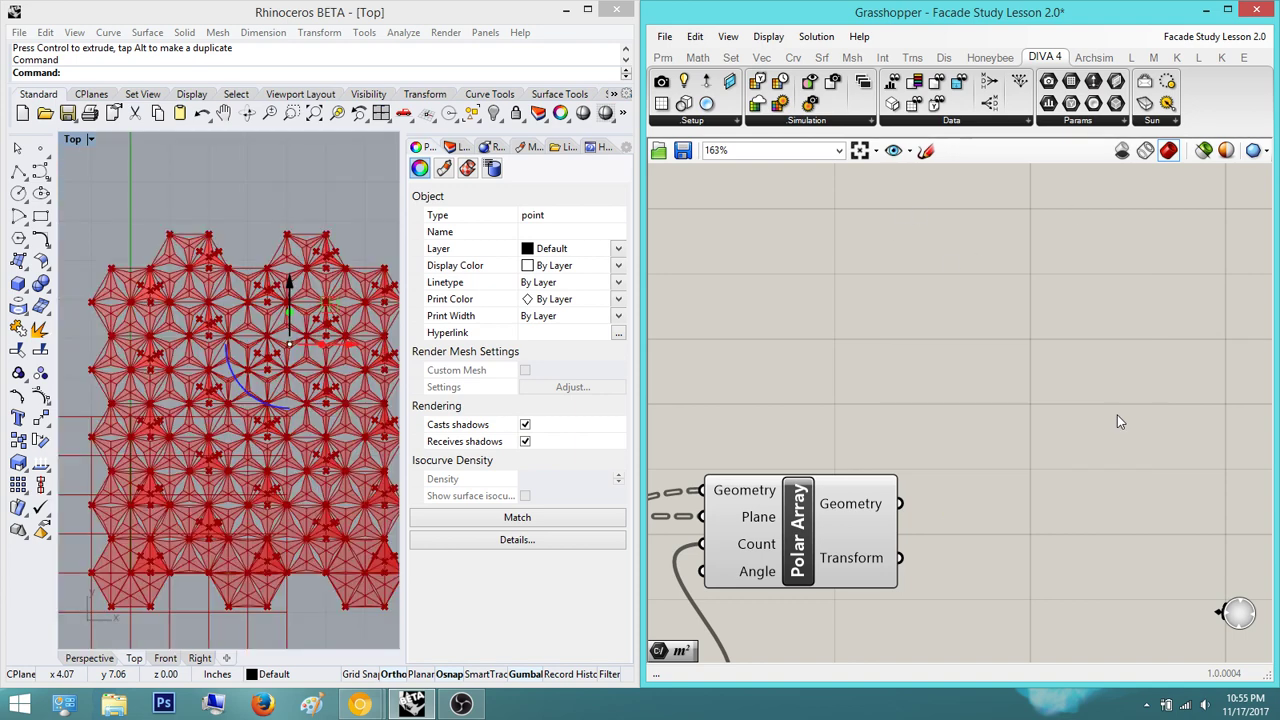
- Review the Brep Join and Polar Array components at the end of the definition
right_click_drag(1000, 463, 989, 335)
scroll(980, 328, "down", 3)
left_click(872, 378)
left_click(863, 319)
right_click_drag(866, 317, 983, 332)
scroll(983, 332, "down", 1)
right_click_drag(937, 404, 1017, 411)
scroll(1017, 411, "down", 1)
scroll(1017, 411, "up", 2)
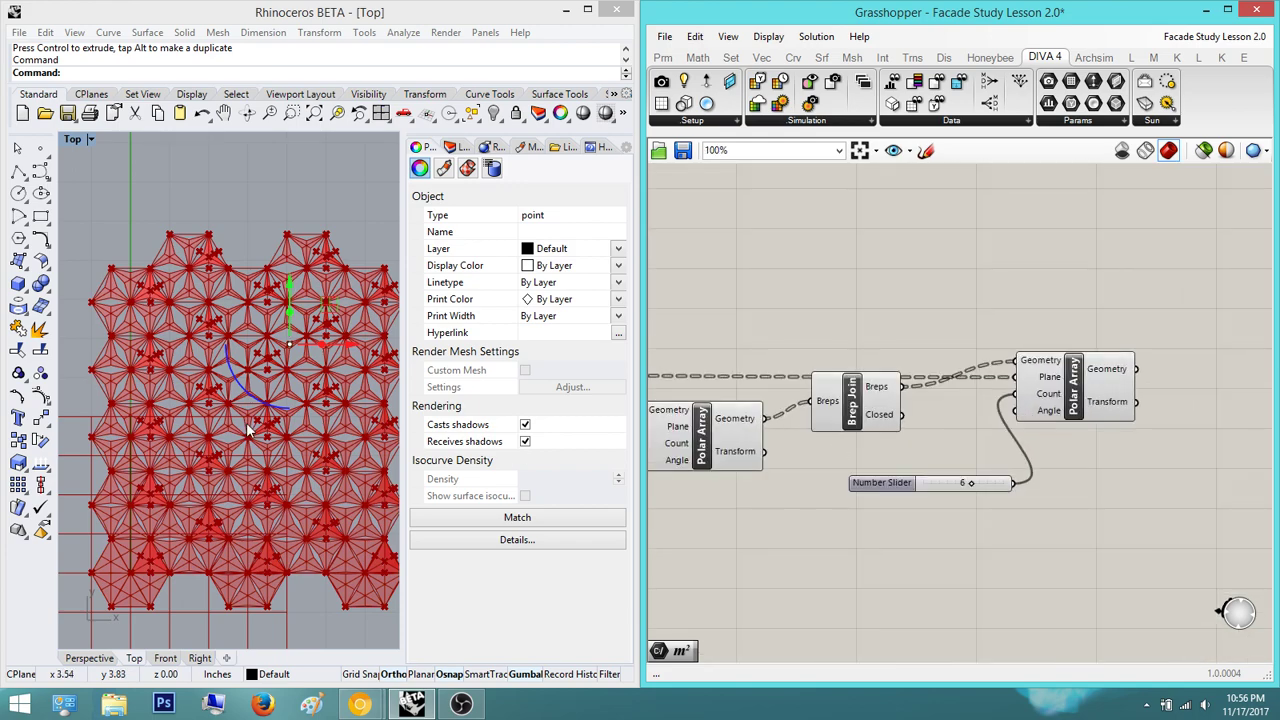
- Examine the panel pattern up close in both the Top and Perspective views
right_click_drag(240, 545, 302, 384)
scroll(302, 384, "up", 11)
scroll(302, 383, "down", 1)
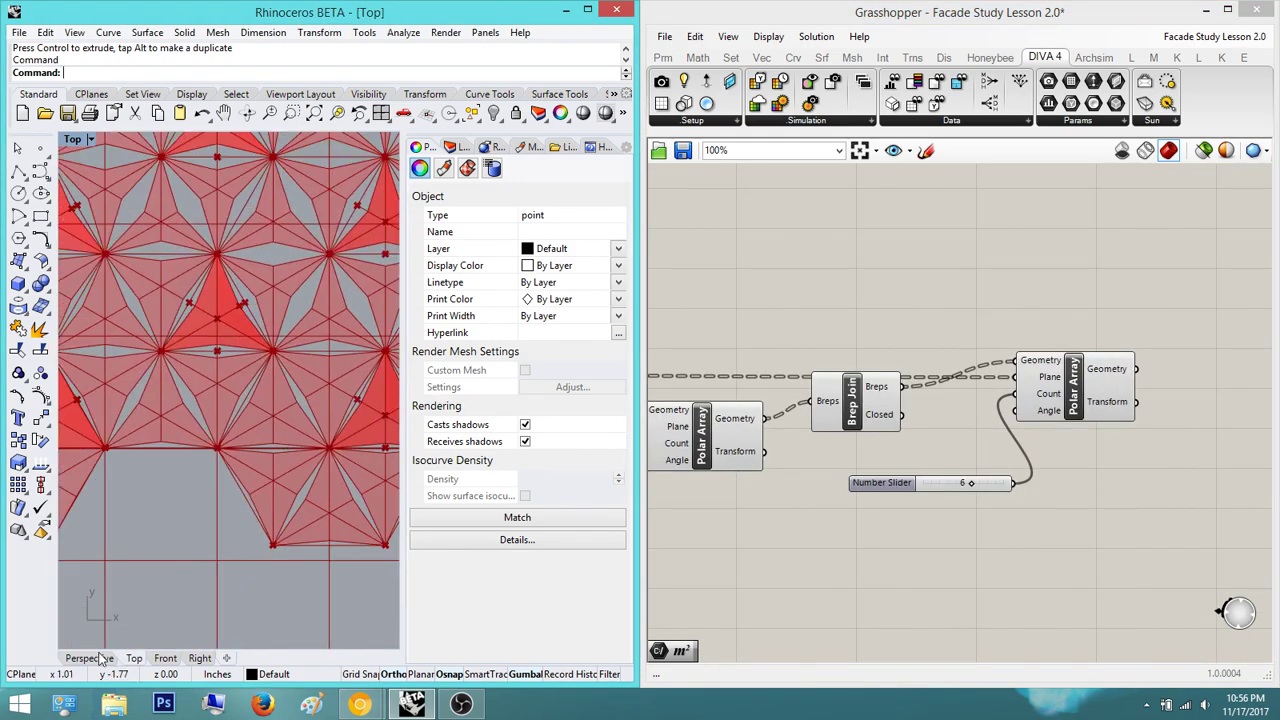
left_click(105, 655)
scroll(242, 416, "up", 4)
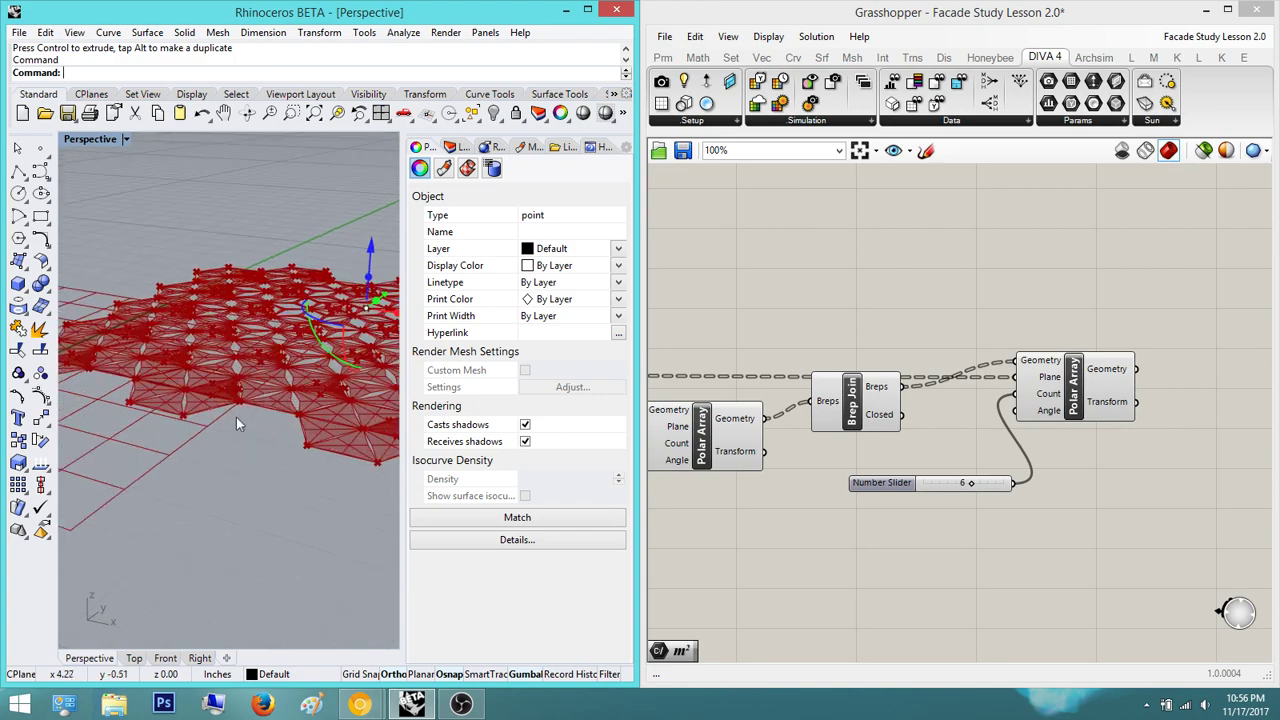
scroll(242, 416, "up", 8)
scroll(230, 414, "down", 4)
left_click(134, 658)
scroll(270, 452, "down", 1)
scroll(270, 452, "down", 3)
left_click(106, 661)
- Examine a single triangular panel module closely in Perspective and from above
right_click_drag(236, 462, 312, 428)
right_click_drag(820, 350, 985, 334)
right_click_drag(258, 446, 200, 453)
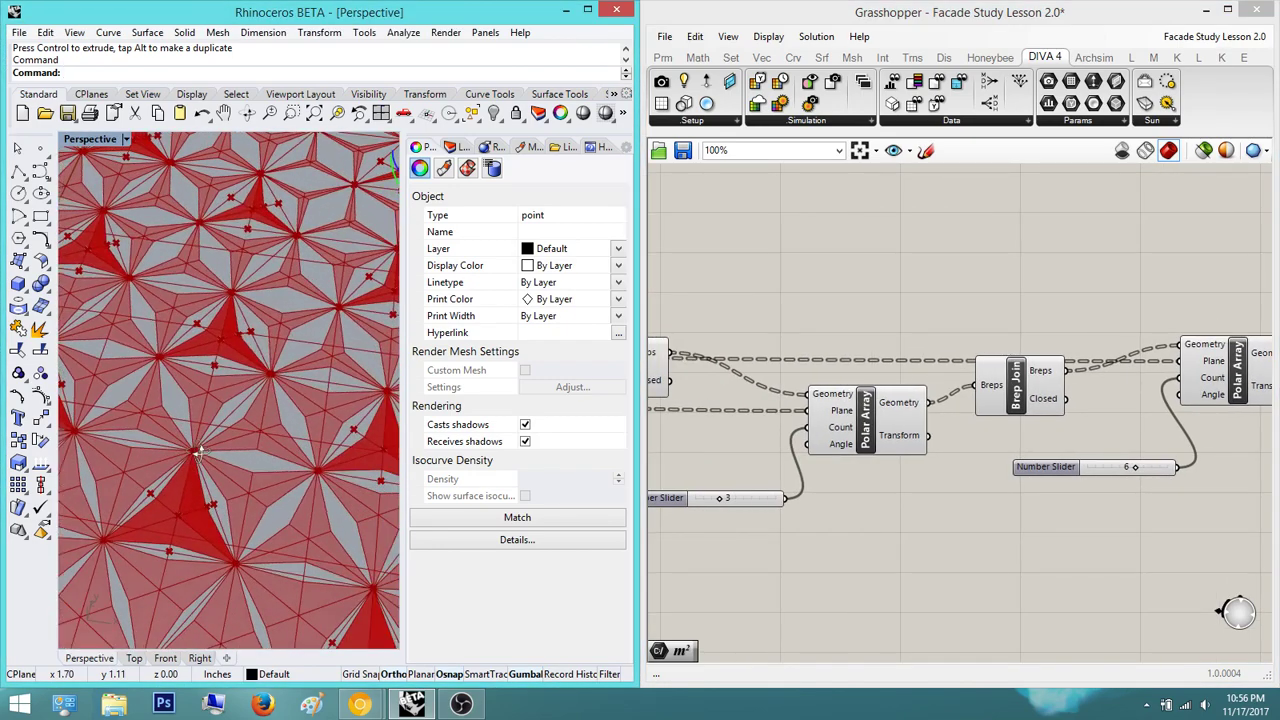
right_click_drag(222, 514, 210, 512)
scroll(216, 507, "up", 2)
scroll(216, 507, "down", 2)
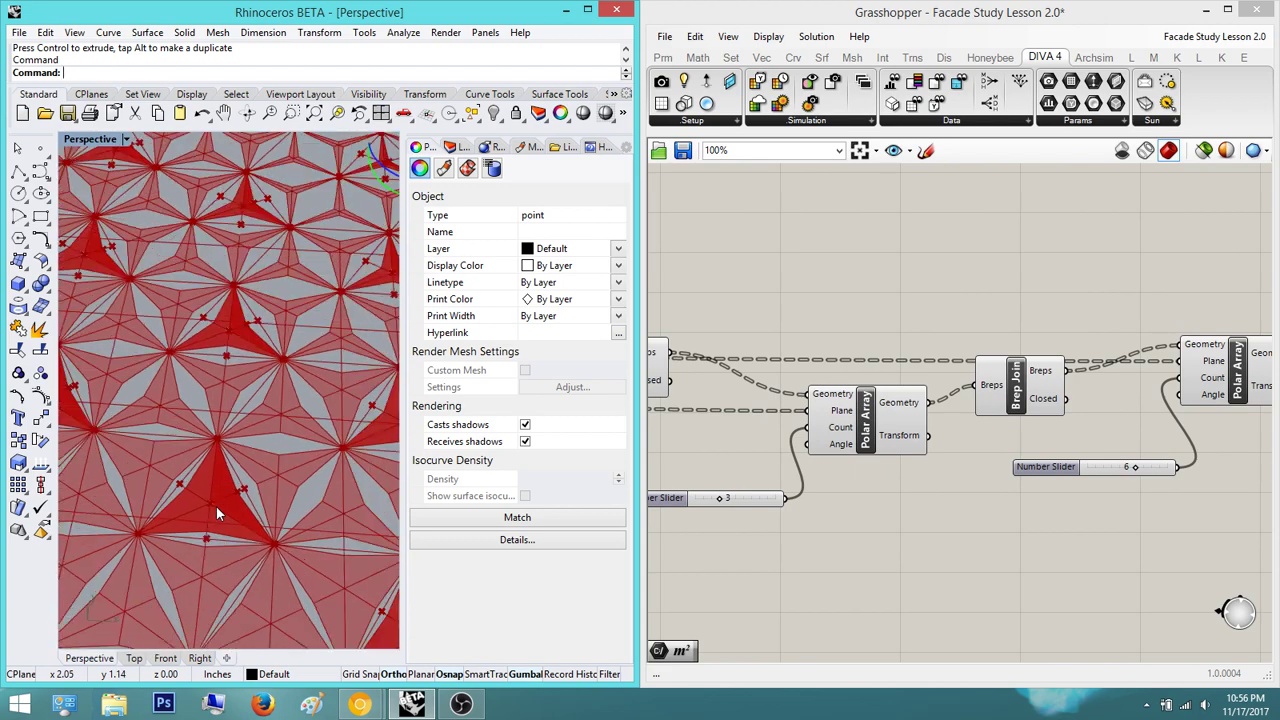
scroll(242, 458, "up", 8)
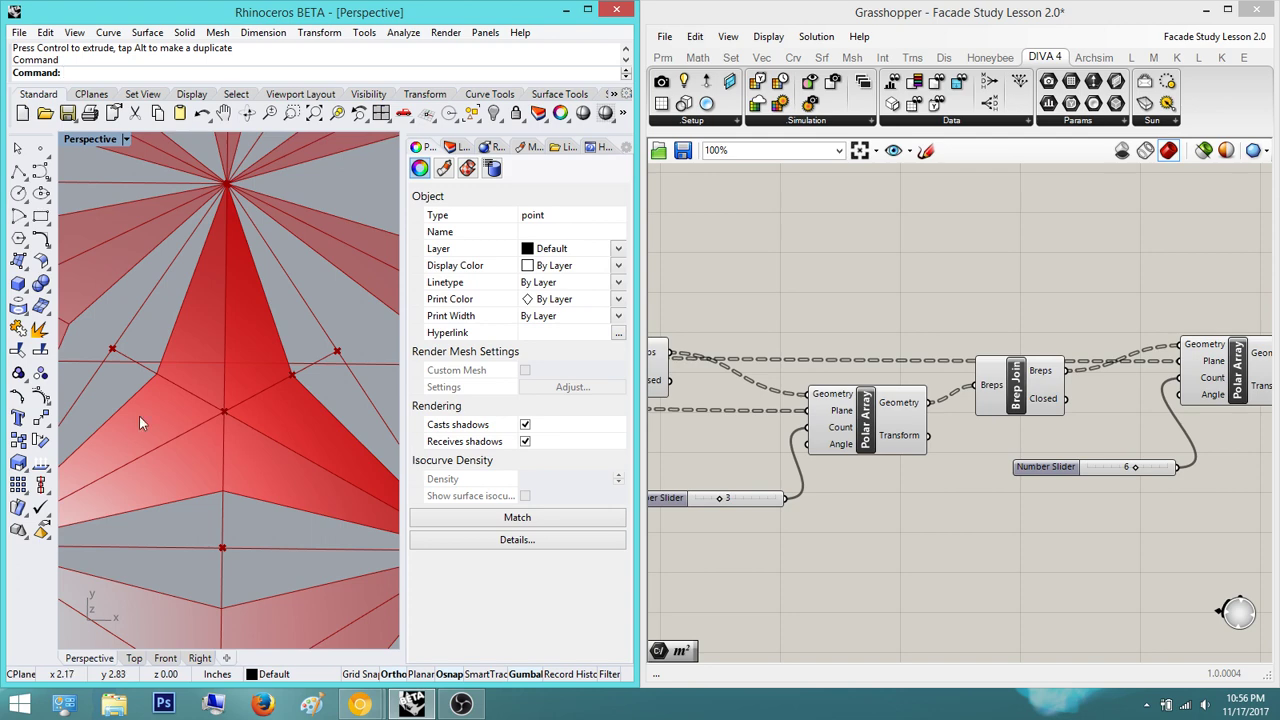
right_click_drag(238, 412, 252, 626)
left_click(136, 659)
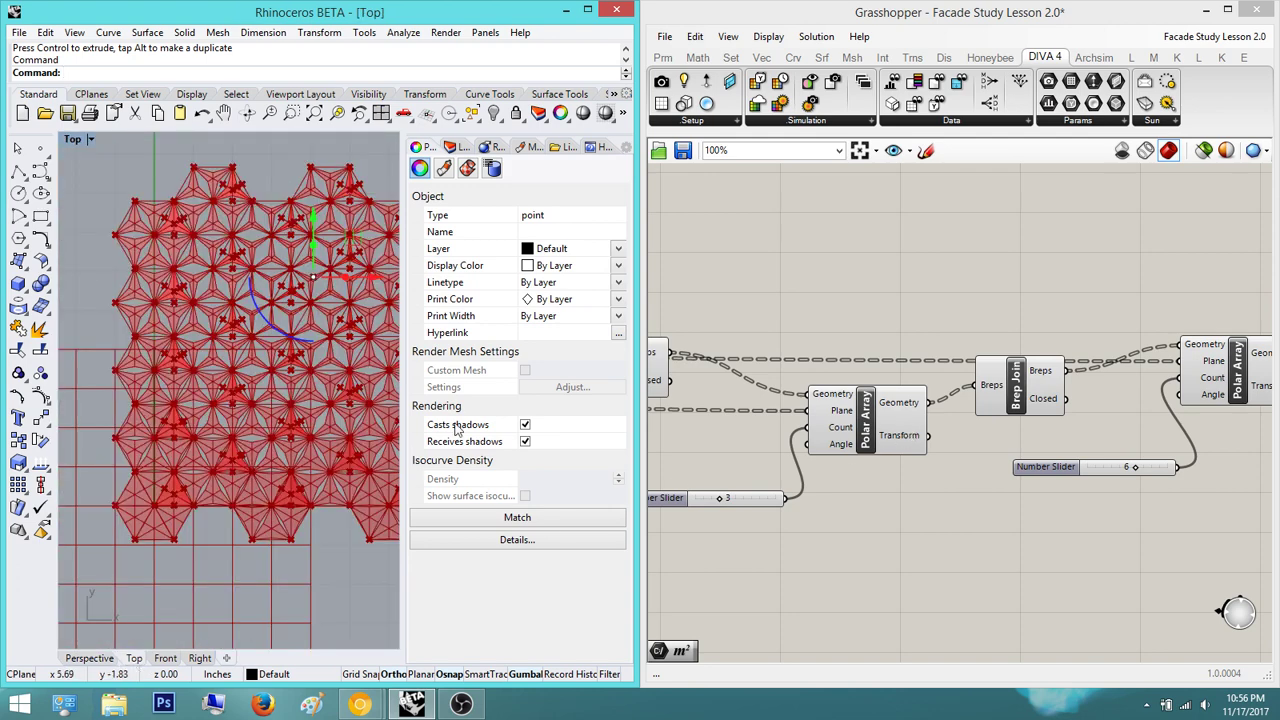
scroll(180, 450, "up", 10)
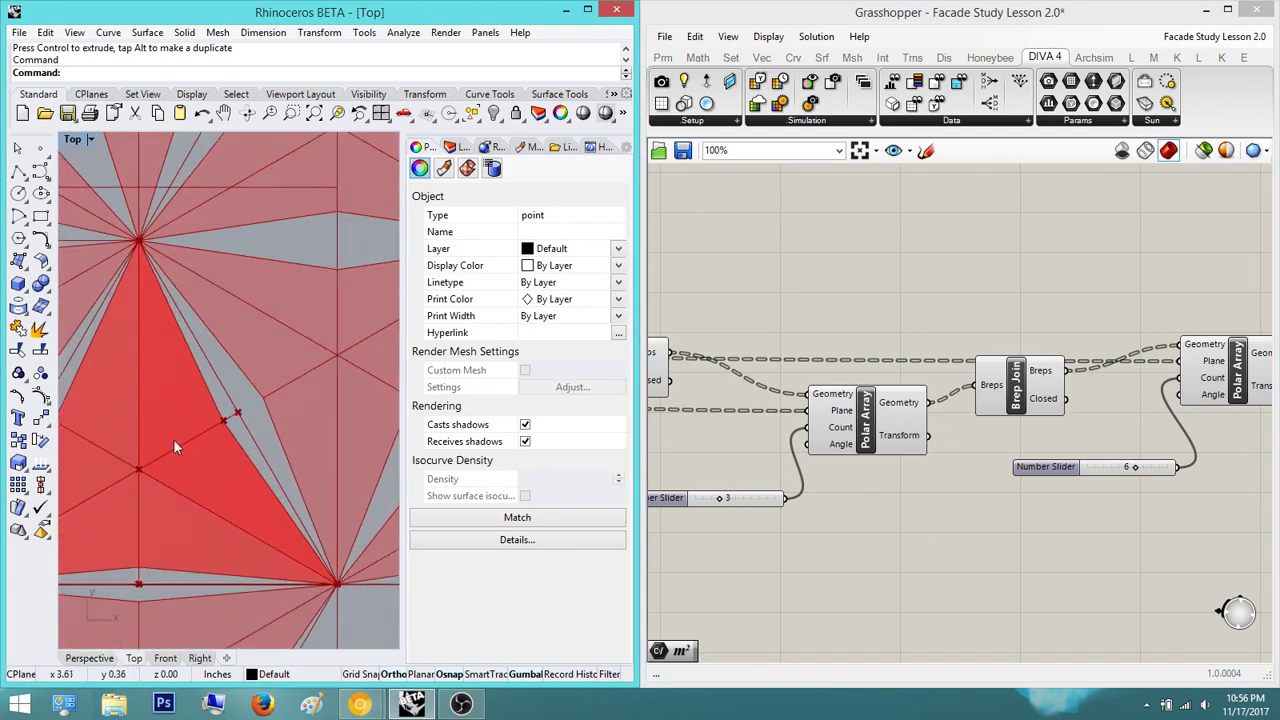
- Inspect the two 4Point Surface components to see which part of the panel each one builds
scroll(810, 487, "down", 4)
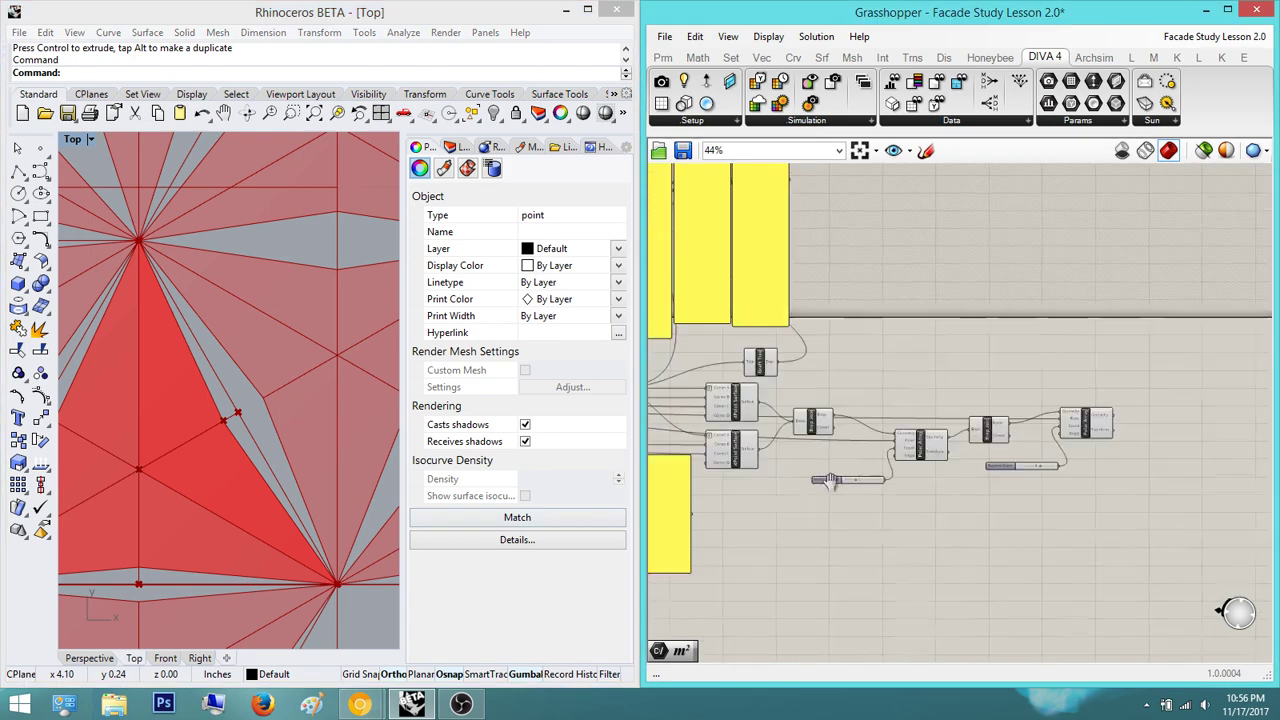
scroll(836, 409, "up", 4)
scroll(836, 409, "down", 4)
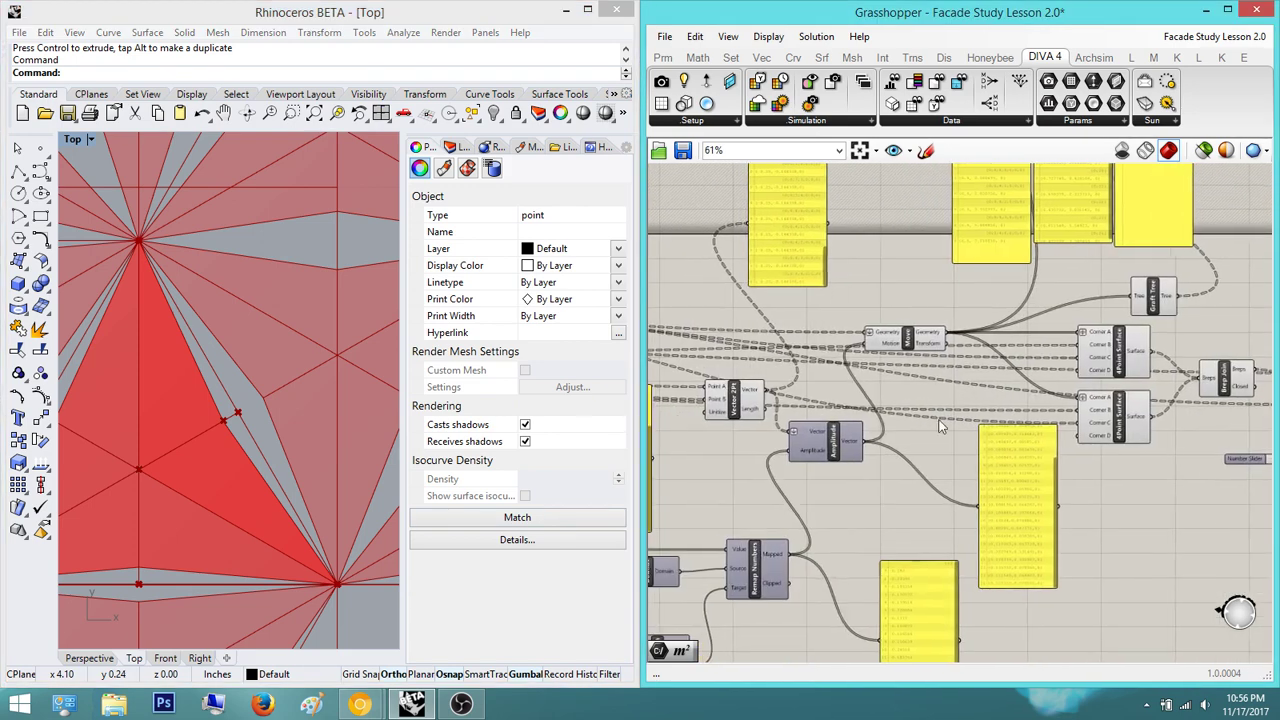
right_click_drag(952, 416, 977, 431)
right_click_drag(1056, 445, 861, 439)
scroll(1070, 430, "up", 4)
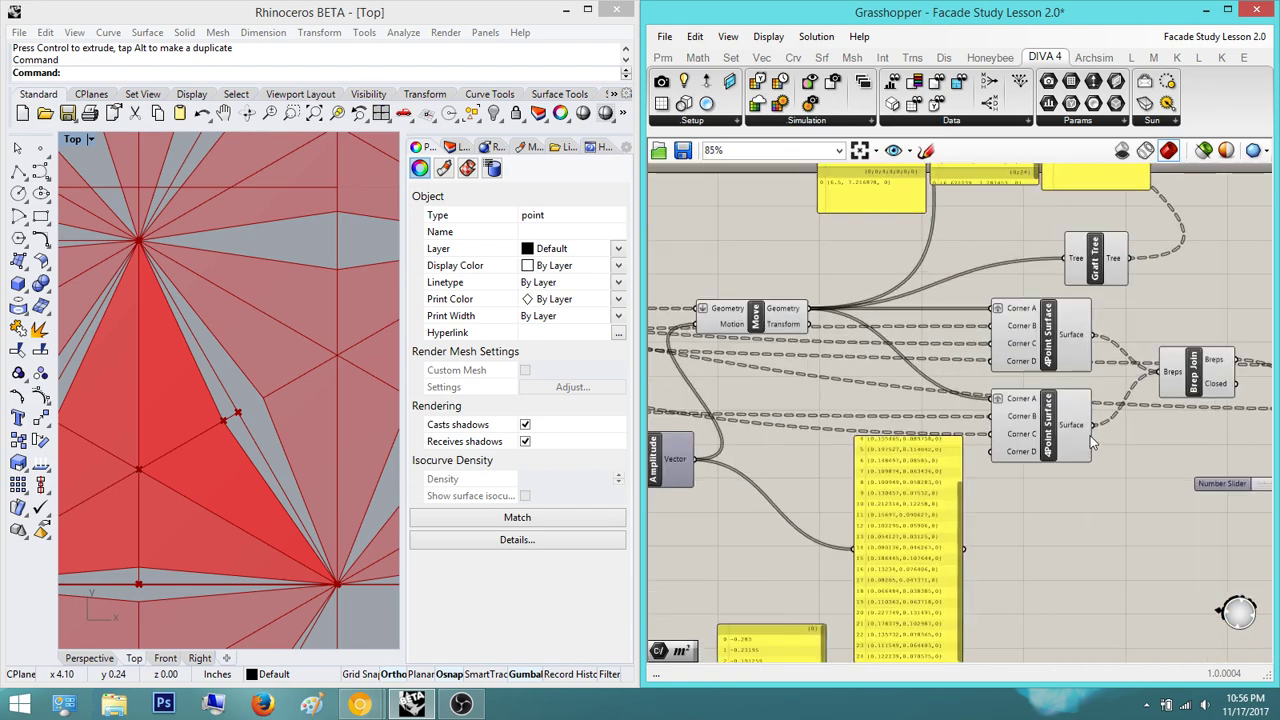
right_click_drag(1068, 426, 1017, 452)
left_click(852, 396)
left_click(1001, 433)
left_click(975, 430)
- Trace the surface inputs back to the Curve | Curve component and select it to locate its intersection point
scroll(836, 442, "down", 4)
right_click_drag(779, 442, 1100, 366)
right_click_drag(900, 402, 877, 472)
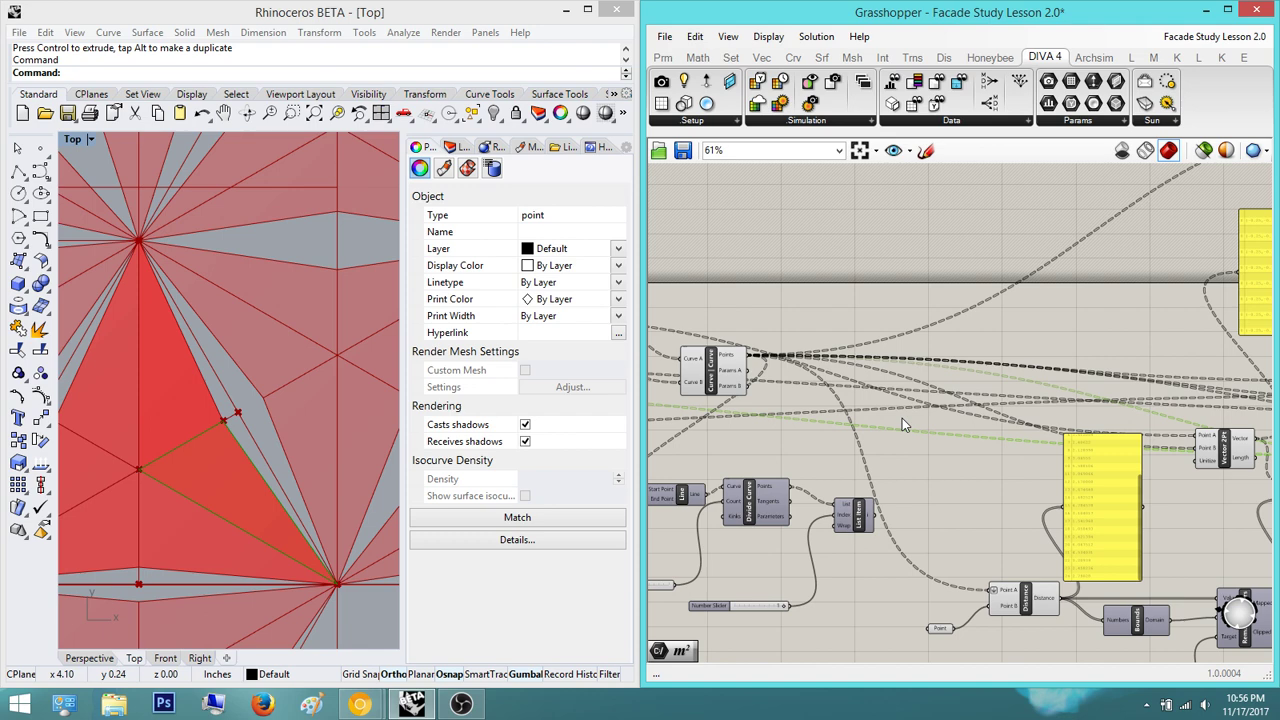
right_click_drag(870, 329, 866, 359)
scroll(815, 410, "up", 2)
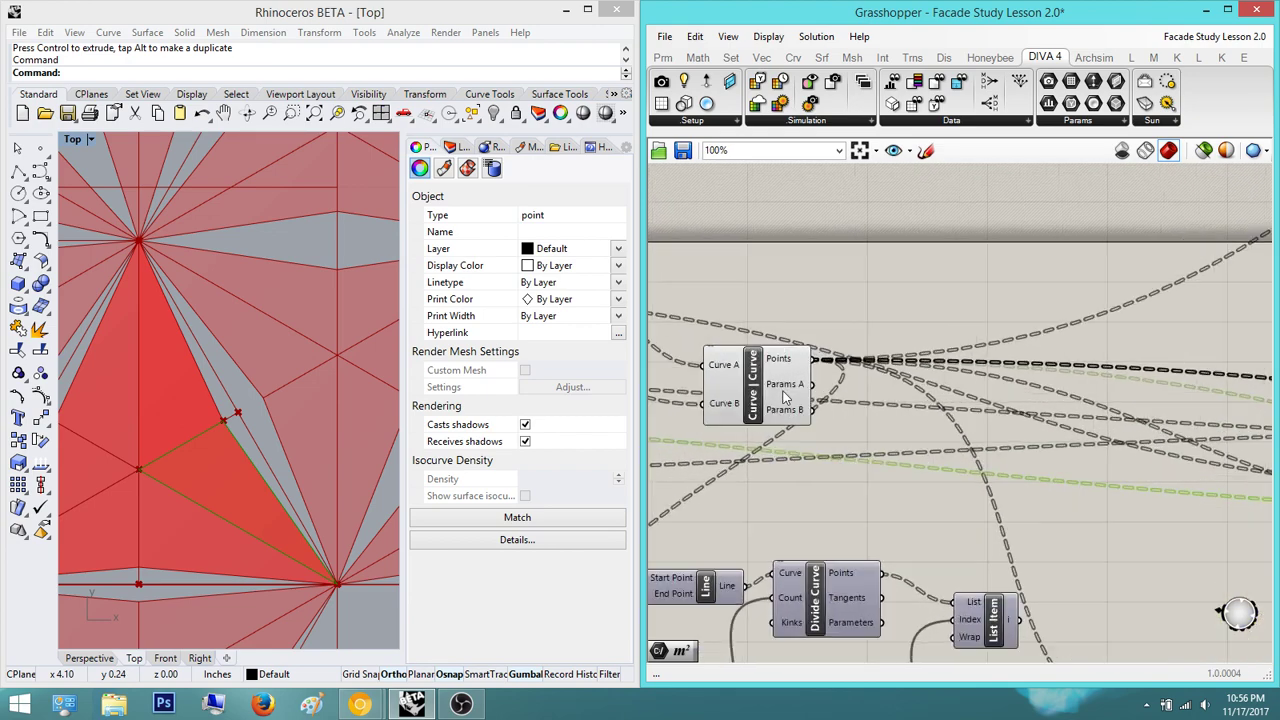
scroll(830, 418, "up", 1)
left_click(826, 420)
scroll(790, 428, "up", 1)
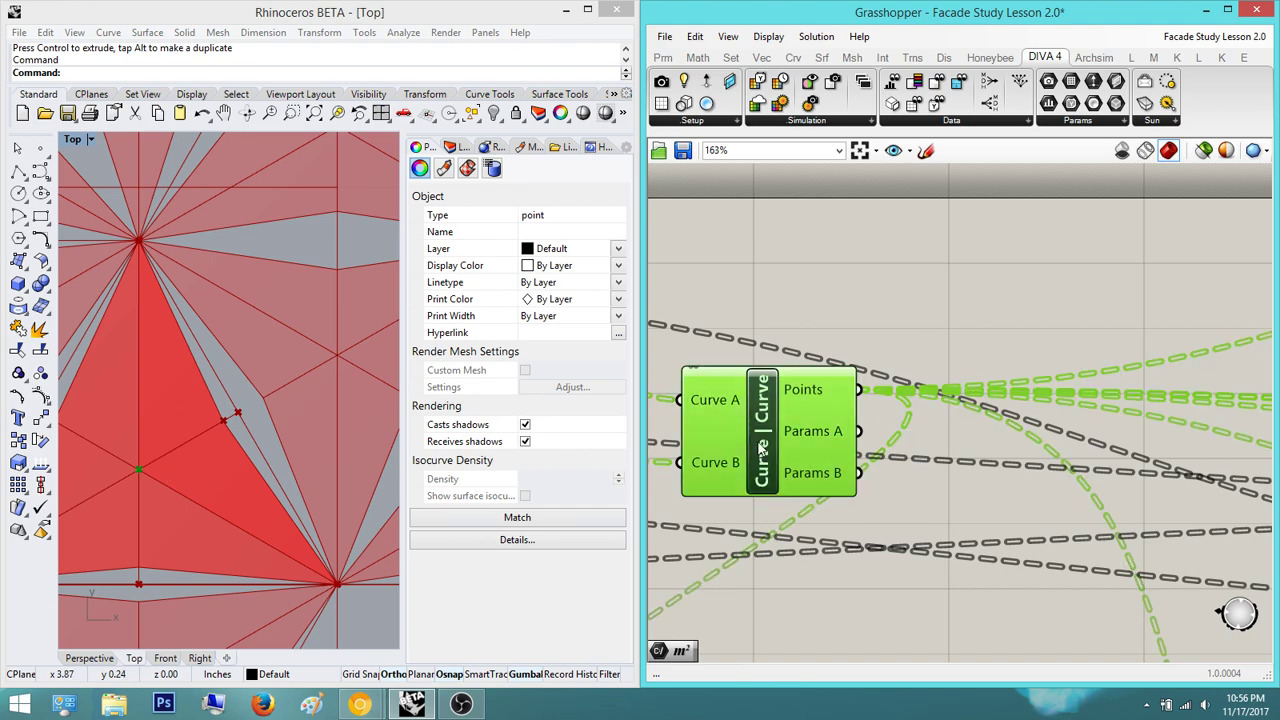
- Look over the components and wires around the Curve | Curve intersection
left_click(924, 321)
scroll(926, 325, "down", 1)
right_click_drag(958, 364, 771, 423)
scroll(848, 413, "down", 1)
right_click_drag(848, 413, 921, 418)
right_click_drag(1005, 490, 762, 338)
scroll(924, 452, "up", 1)
left_click_drag(1011, 452, 1033, 536)
right_click_drag(1013, 487, 902, 219)
left_click_drag(908, 258, 1026, 588)
right_click_drag(1130, 450, 1110, 605)
right_click_drag(1086, 400, 1148, 490)
- Delete the Line, Divide Curve and List Item group with its two number sliders below the Curve | Curve component
right_click_drag(797, 394, 1028, 436)
mouse_move(712, 328)
left_mouse_down()
mouse_move(718, 295)
mouse_move(732, 301)
mouse_move(722, 312)
left_mouse_up()
right_click_drag(960, 390, 1149, 335)
right_click_drag(900, 437, 862, 461)
scroll(939, 550, "down", 1)
right_click_drag(934, 546, 894, 475)
left_click_drag(978, 593, 808, 396)
right_click_drag(871, 413, 826, 471)
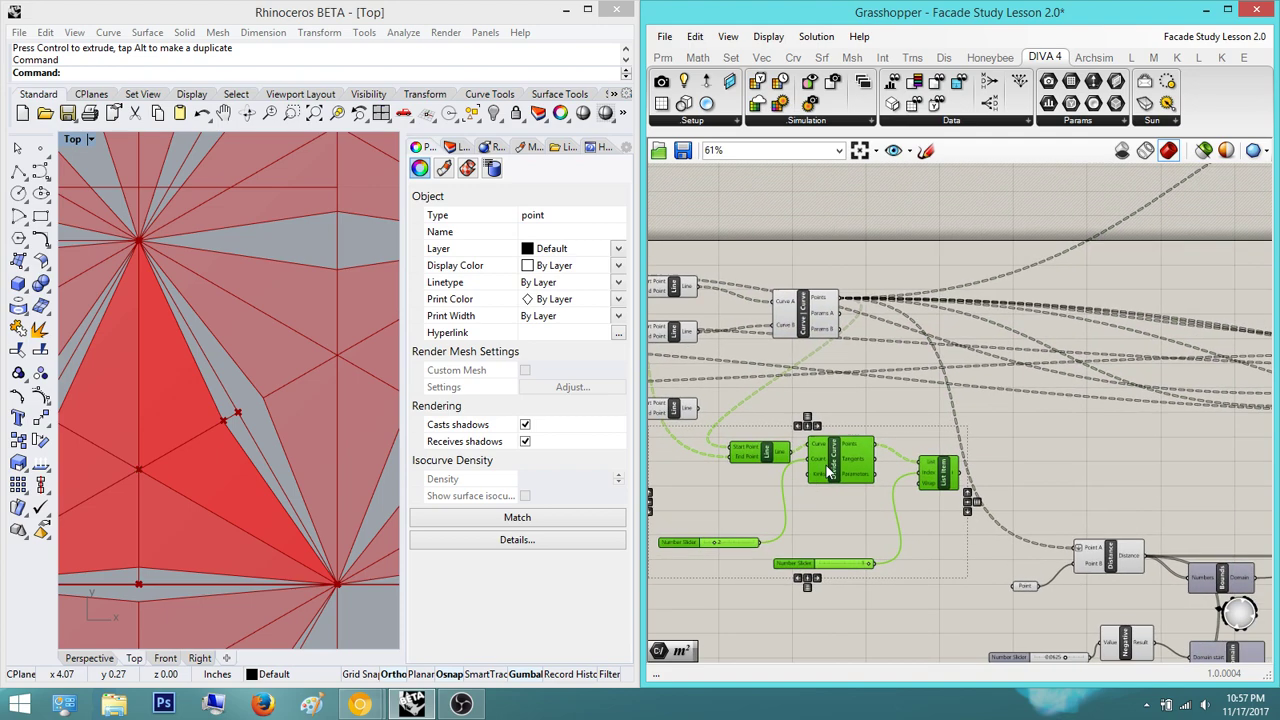
key("Delete")
- Move the Curve | Curve component slightly higher on the canvas, away from the crossing wires
scroll(826, 464, "up", 4)
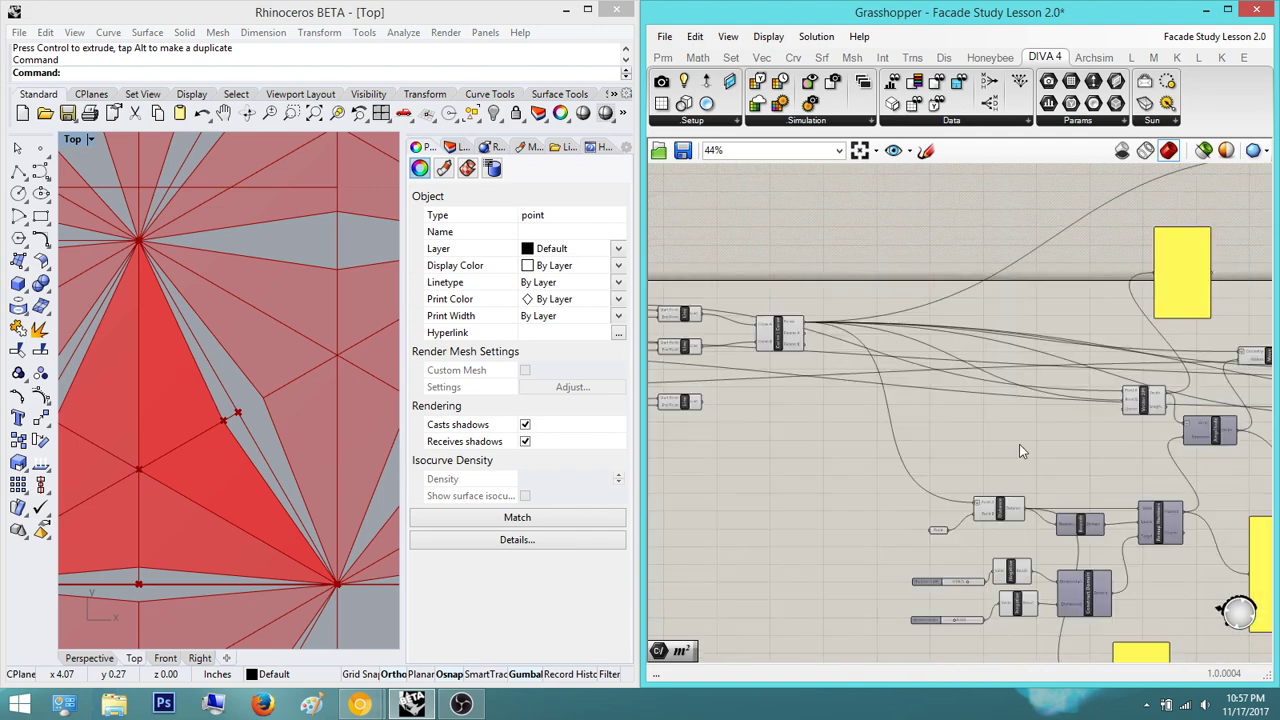
right_click_drag(992, 452, 1162, 545)
scroll(1162, 545, "down", 3)
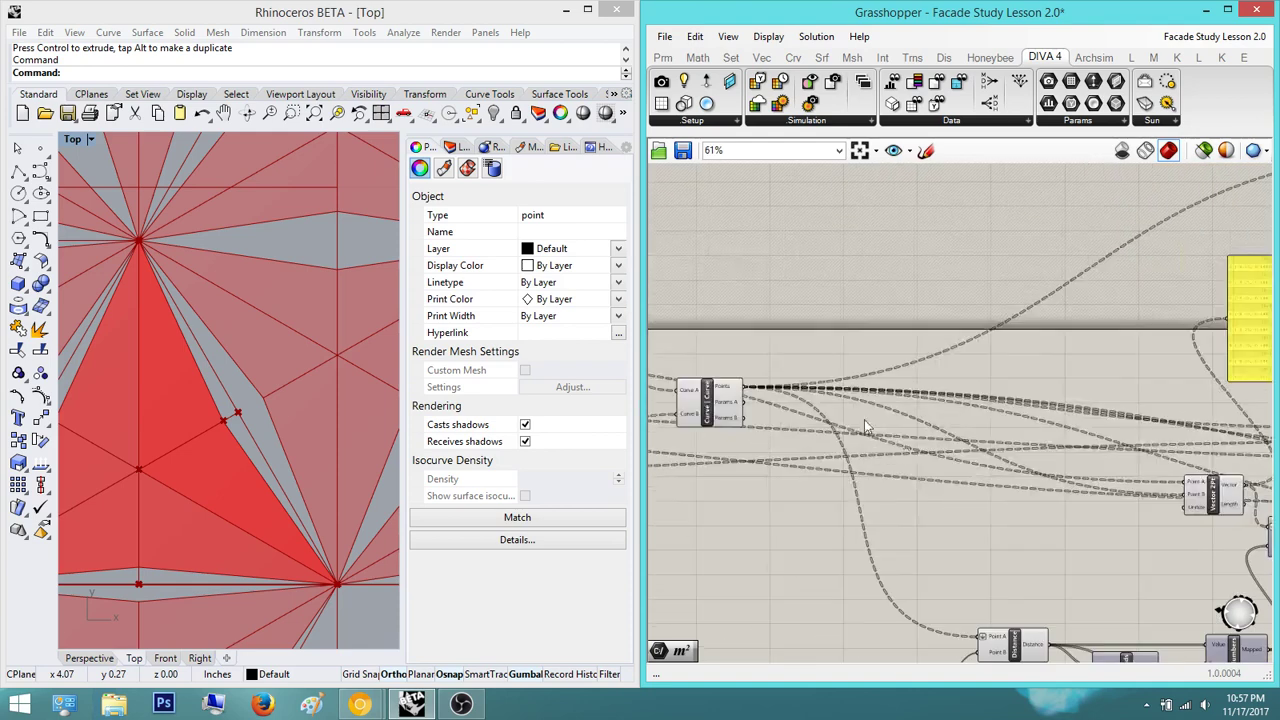
left_click_drag(720, 411, 757, 338)
right_click_drag(853, 478, 777, 471)
right_click_drag(877, 339, 937, 366)
- Select the Polar Array with a count of 3 to examine the geometry it generates in the panel
scroll(757, 421, "down", 1)
right_click_drag(890, 478, 826, 431)
right_click_drag(1240, 487, 855, 440)
left_click(1043, 452)
scroll(1048, 462, "up", 4)
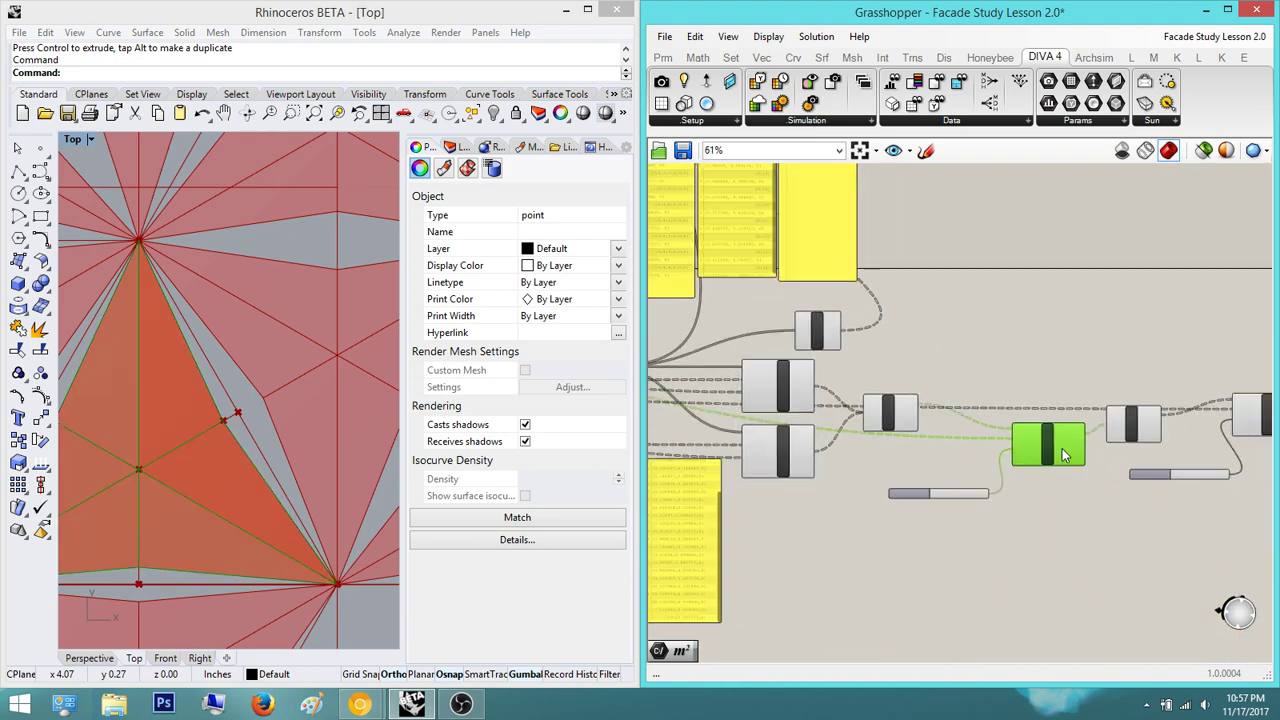
scroll(1048, 462, "down", 6)
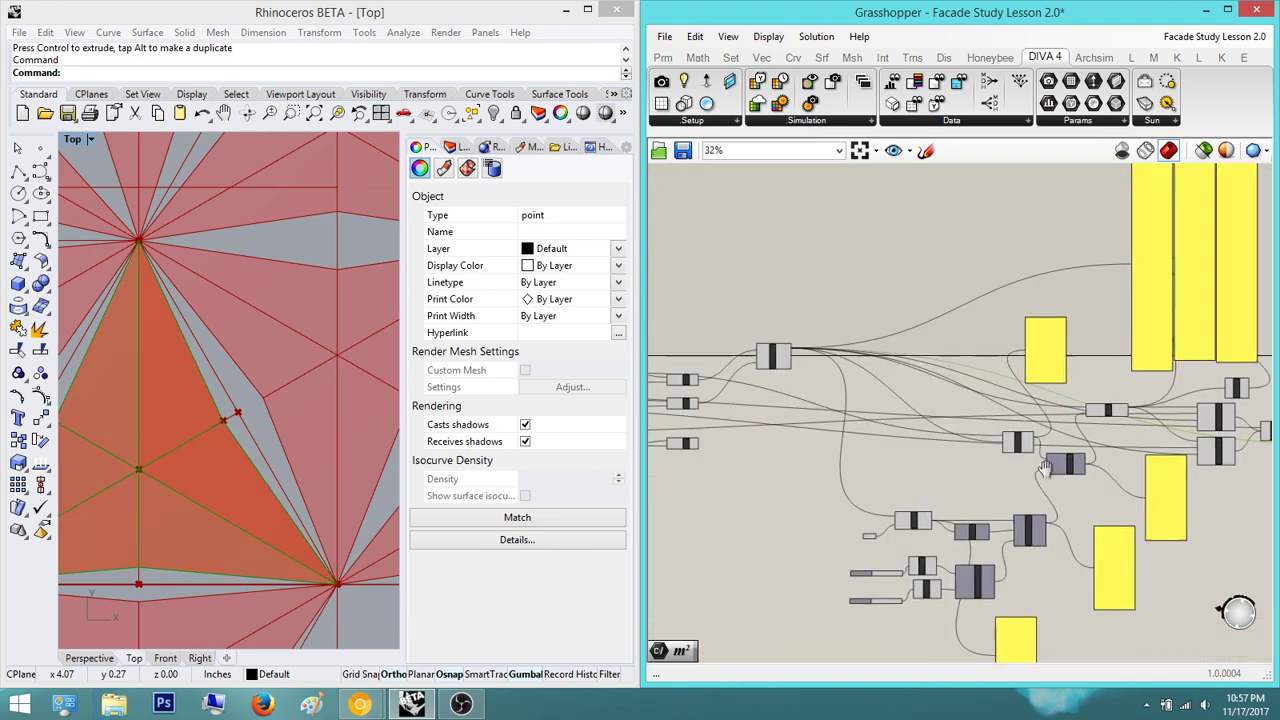
scroll(891, 443, "up", 3)
left_click(894, 390)
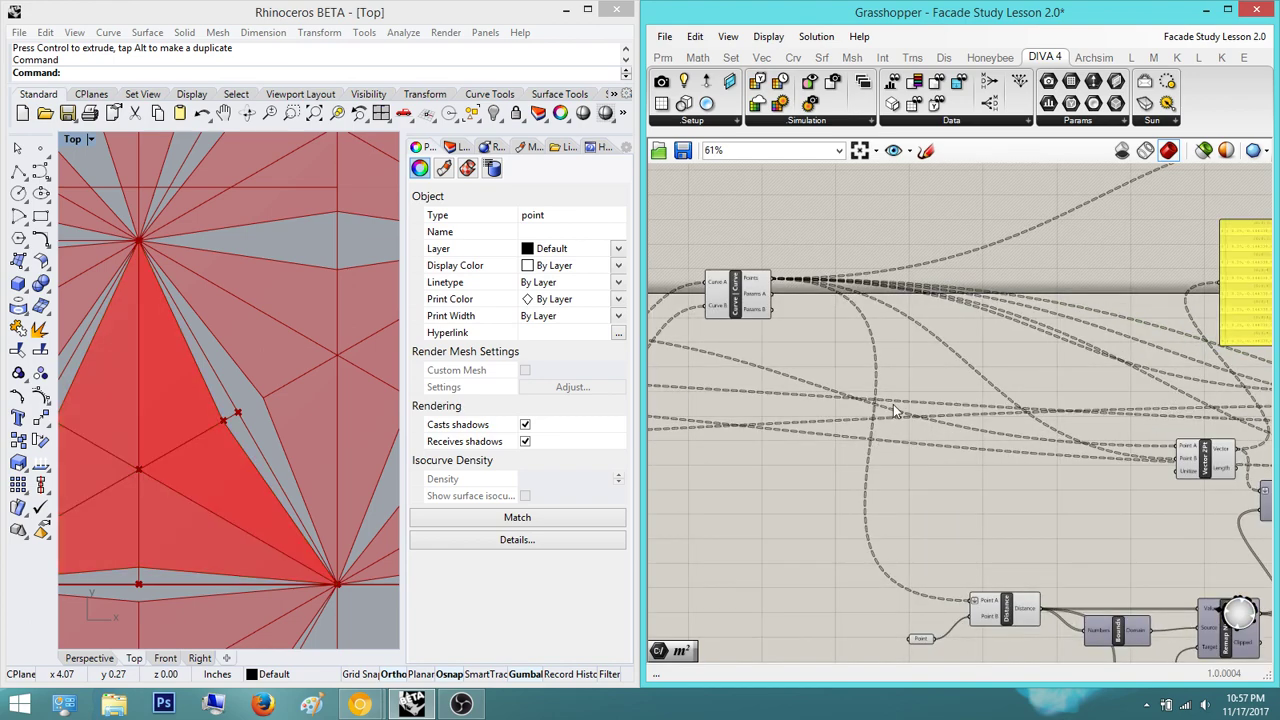
- Examine how the Vector 2Pt, Amplitude and Move components feed the lower 4Point Surface
right_click_drag(894, 390, 910, 470)
scroll(791, 378, "up", 1)
scroll(791, 384, "up", 2)
scroll(791, 388, "down", 4)
right_click_drag(872, 412, 774, 423)
right_click_drag(1262, 520, 1056, 478)
scroll(1068, 477, "up", 3)
scroll(1056, 478, "down", 2)
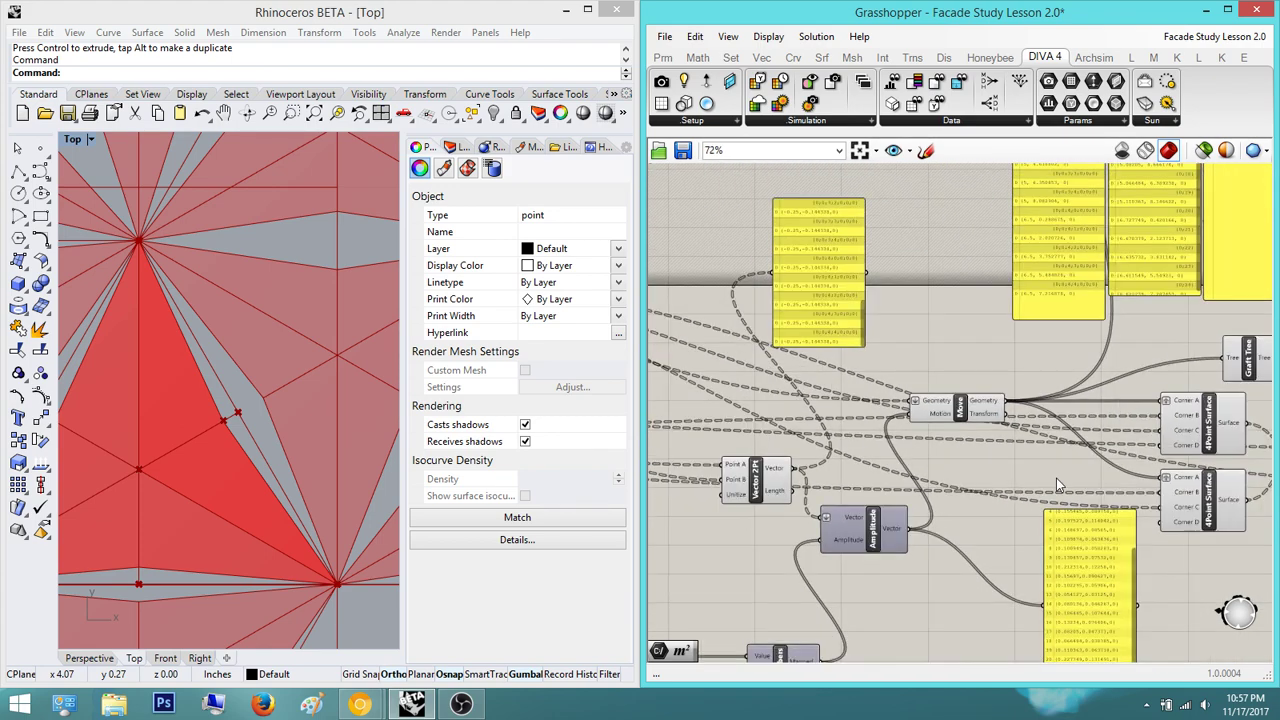
scroll(1058, 485, "down", 3)
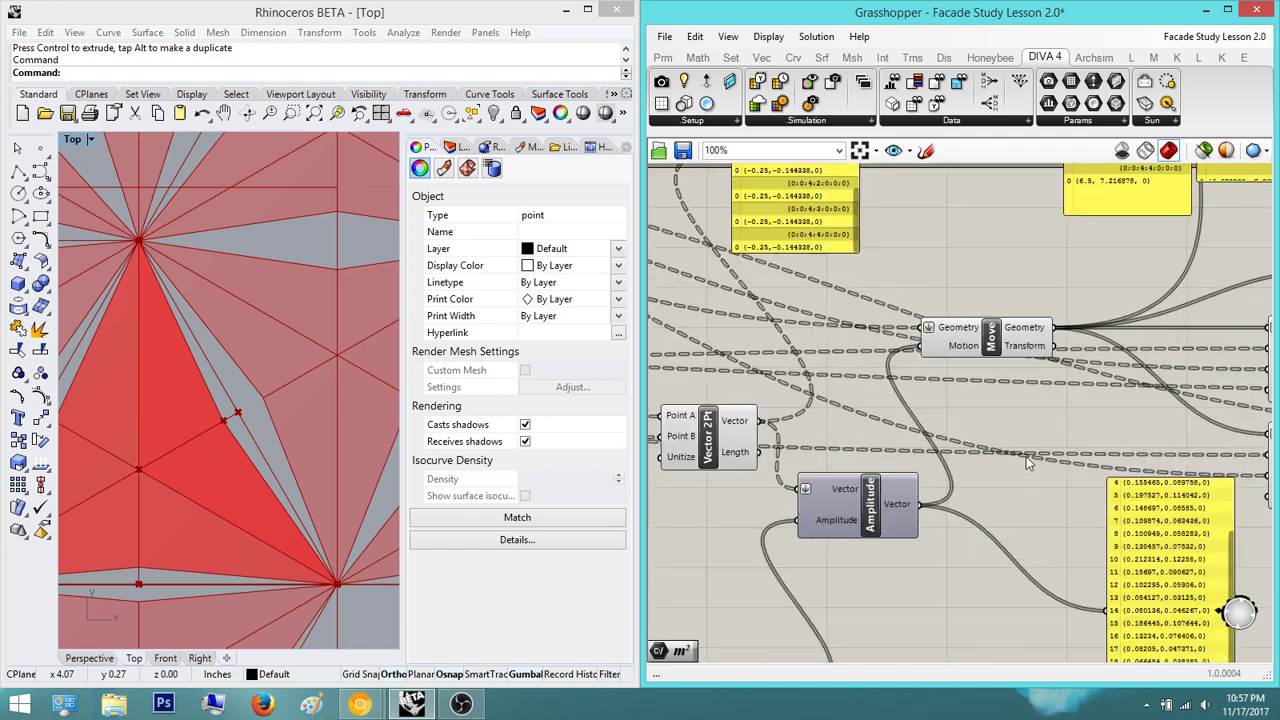
scroll(1070, 456, "up", 5)
left_click(1066, 458)
scroll(1064, 459, "down", 5)
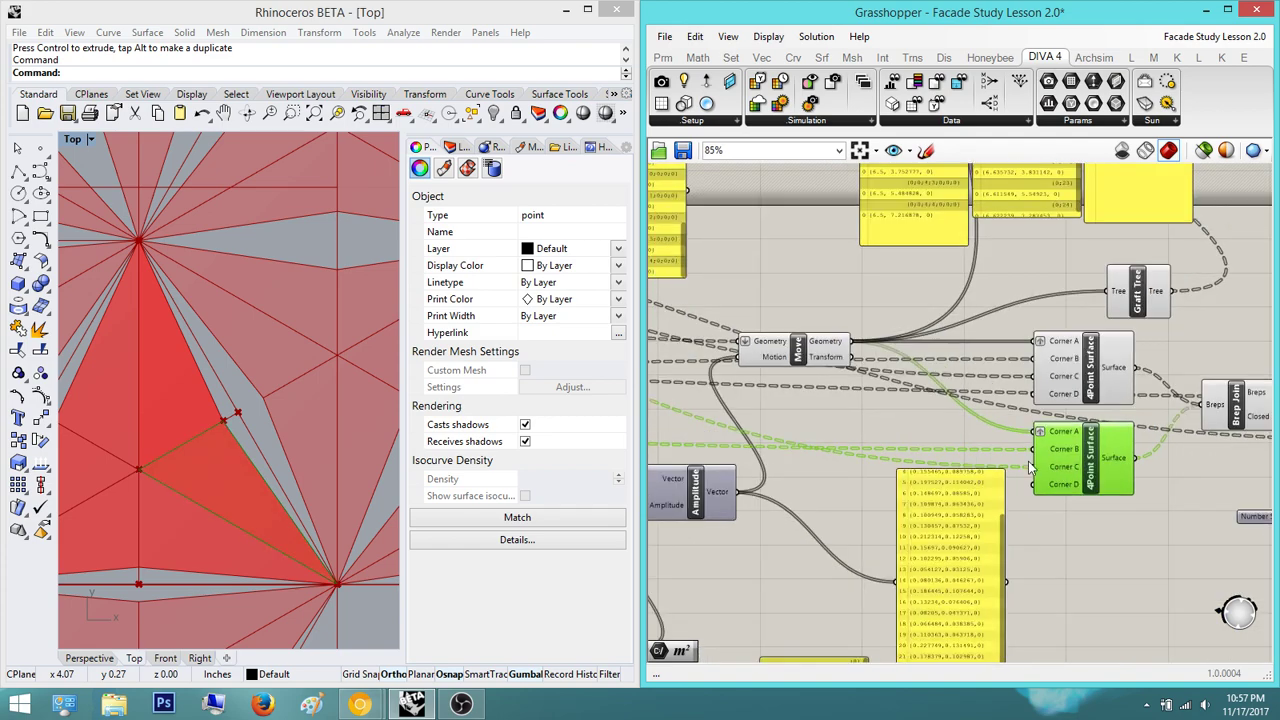
- Add a Move component to the empty canvas above the Curve | Curve component
right_click_drag(908, 421, 1020, 431)
scroll(880, 392, "up", 2)
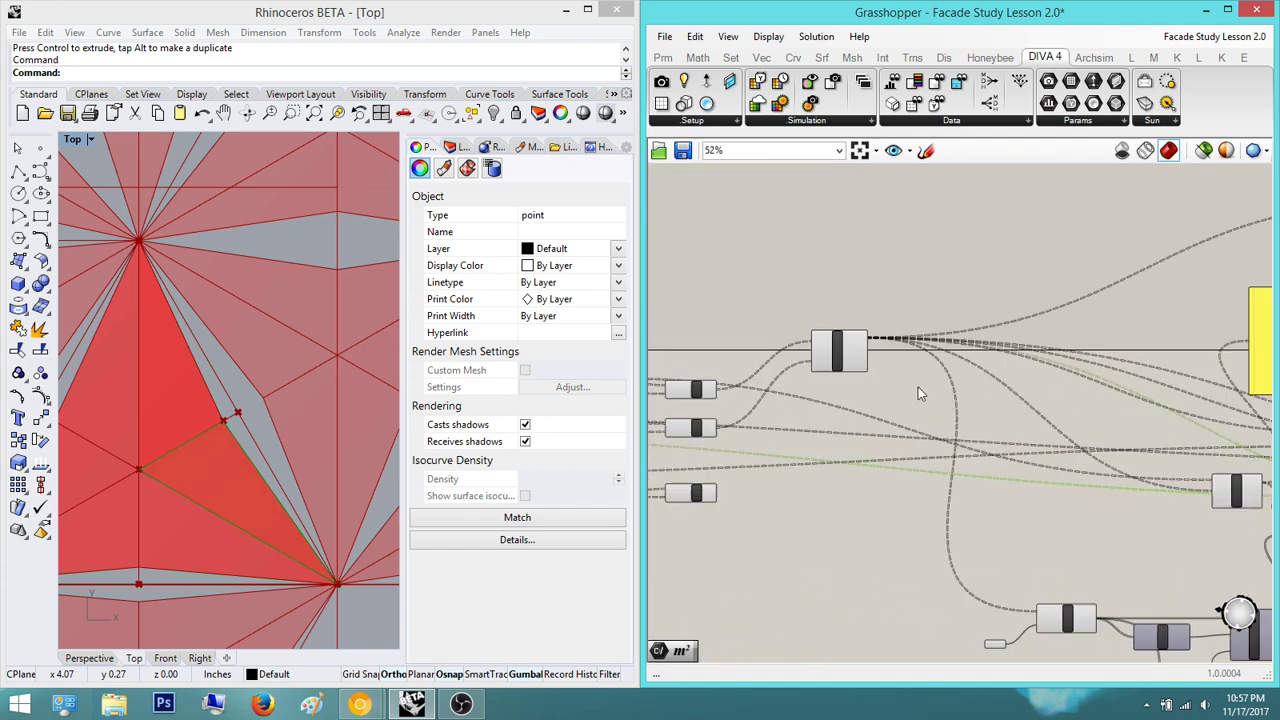
scroll(907, 392, "down", 1)
double_click(946, 255)
type("mov")
key("Return")
scroll(946, 262, "up", 4)
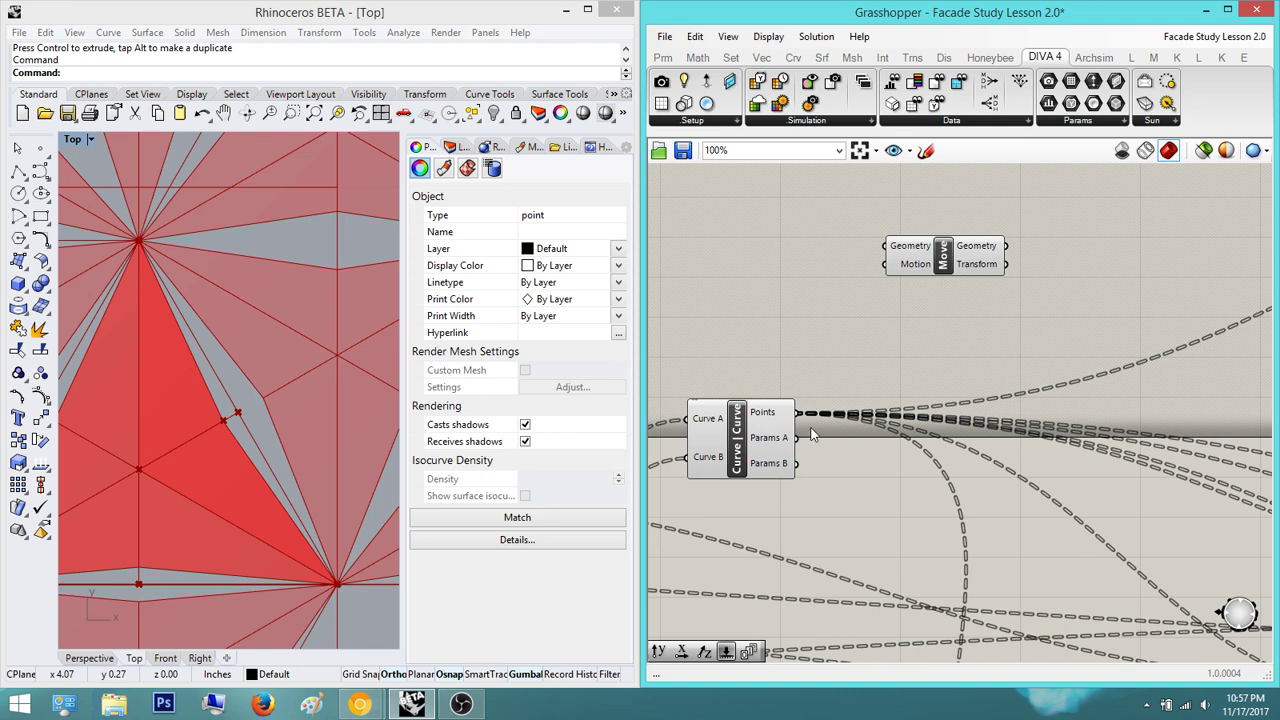
- Add a Unit Z vector, connect it to the Move component's Motion, and feed the Curve | Curve Points into Move's Geometry
double_click(910, 309)
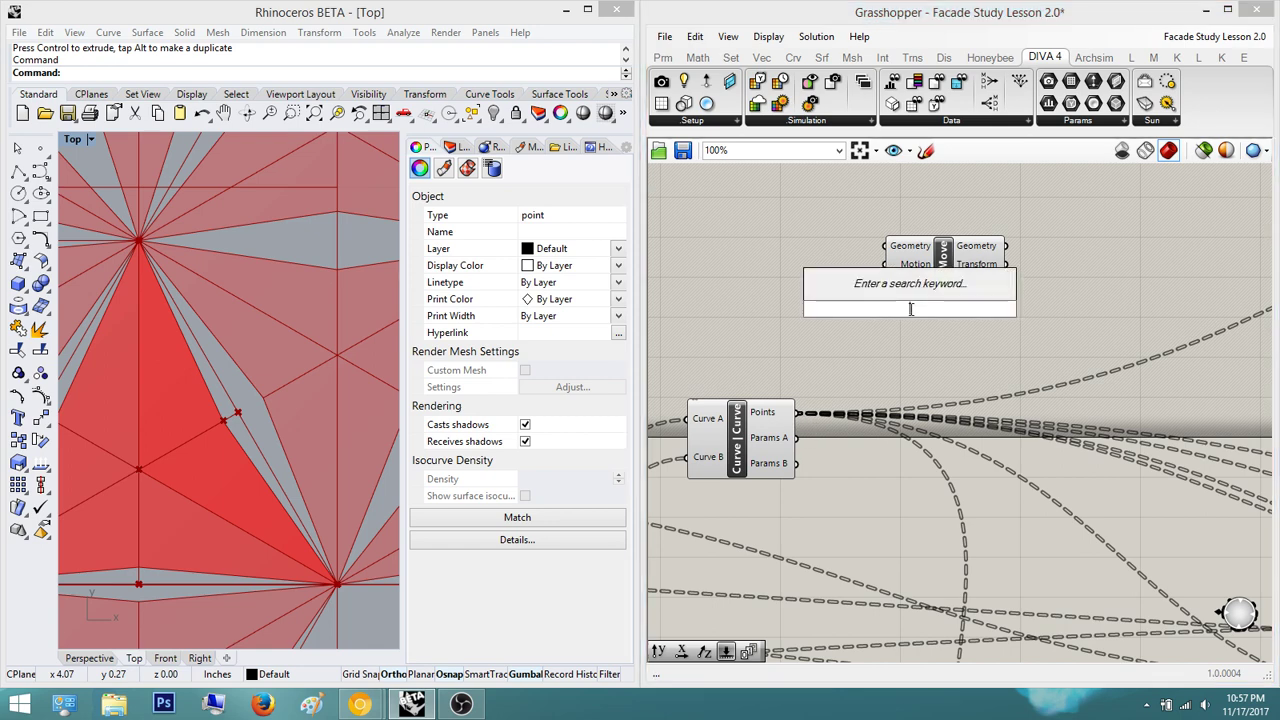
type("unit z")
key("Return")
left_click_drag(912, 316, 1052, 257)
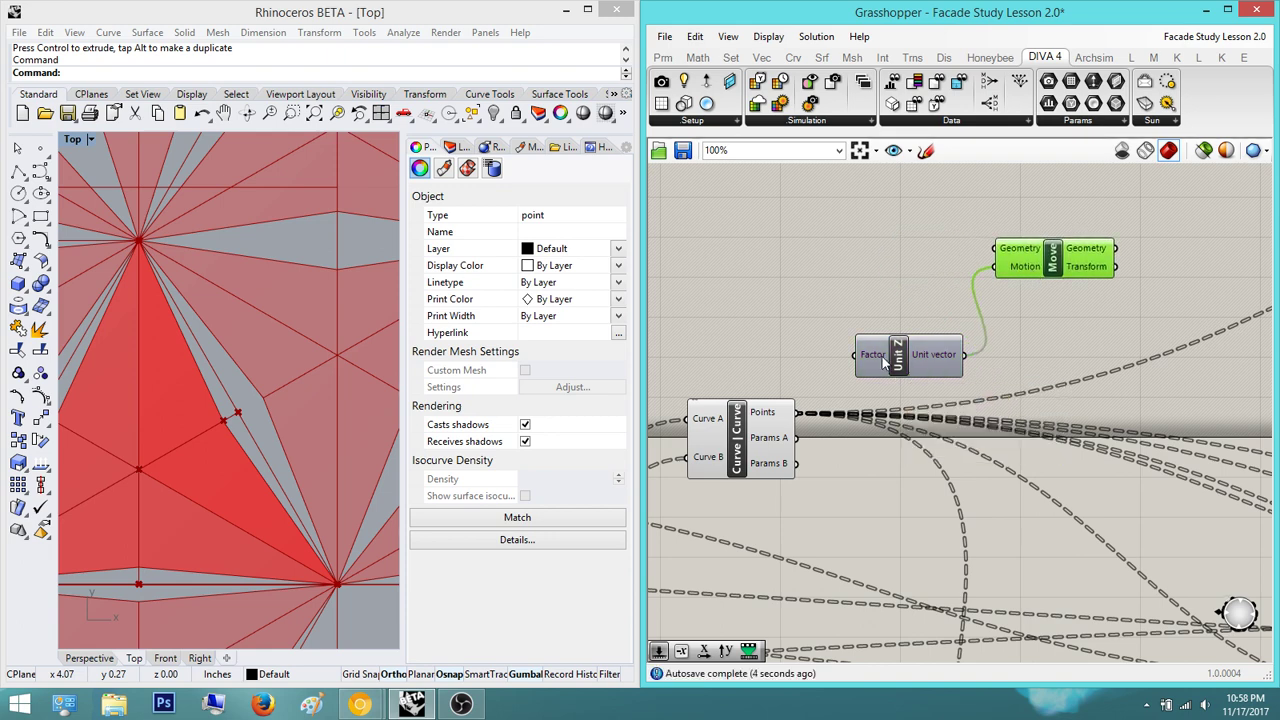
left_click_drag(872, 267, 800, 421)
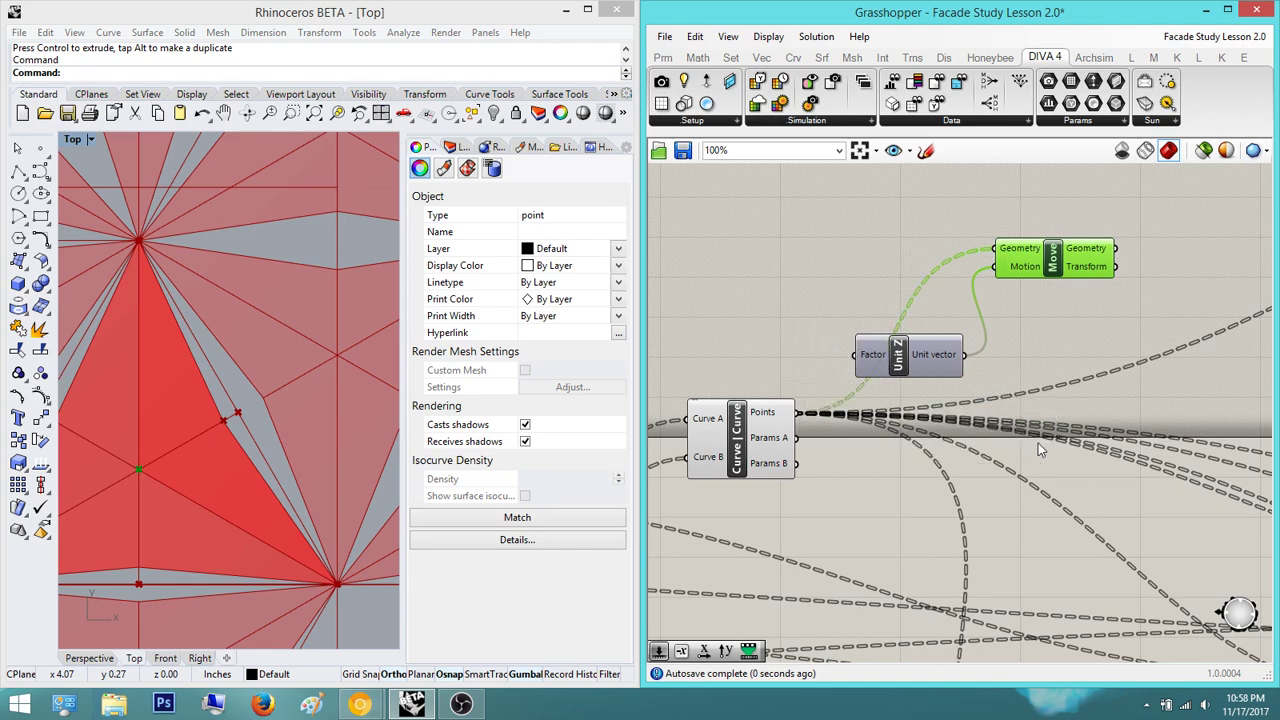
- Relocate the new Move component below the existing Move, between the Amplitude component and the 4Point Surfaces
scroll(1006, 446, "down", 6)
right_click_drag(936, 426, 921, 458)
left_click_drag(715, 280, 975, 438)
scroll(1028, 447, "up", 3)
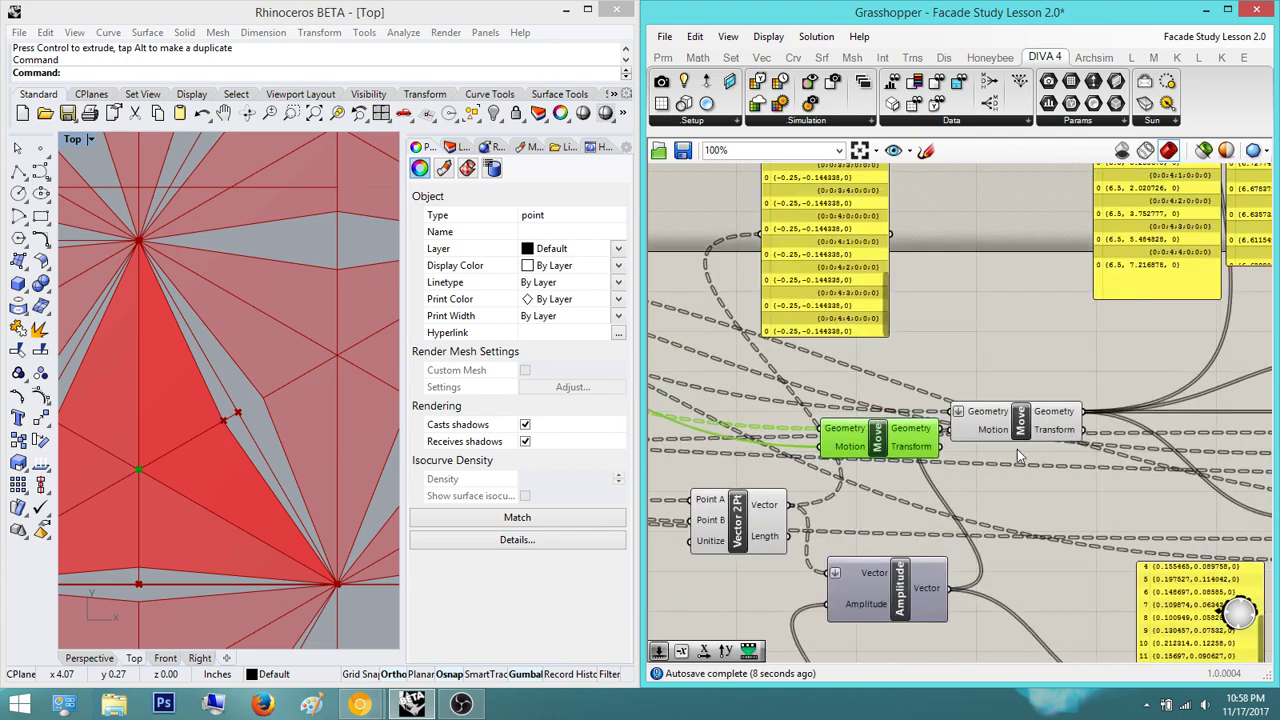
scroll(1012, 452, "down", 2)
left_click_drag(900, 418, 995, 460)
scroll(1120, 415, "up", 2)
scroll(1120, 416, "down", 2)
- Connect the relocated Move's Geometry output to Corner C of the lower 4Point Surface and check the raised panels
left_click(1107, 466)
right_click_drag(655, 457, 976, 471)
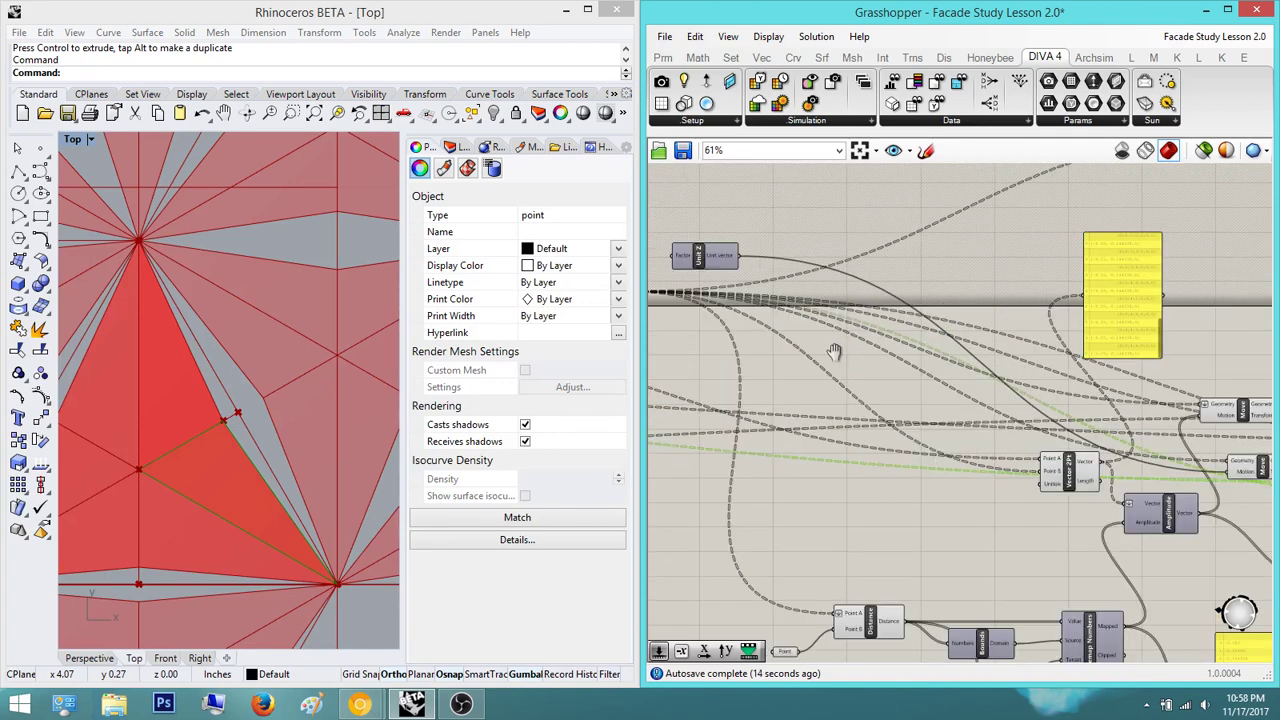
right_click_drag(812, 346, 900, 359)
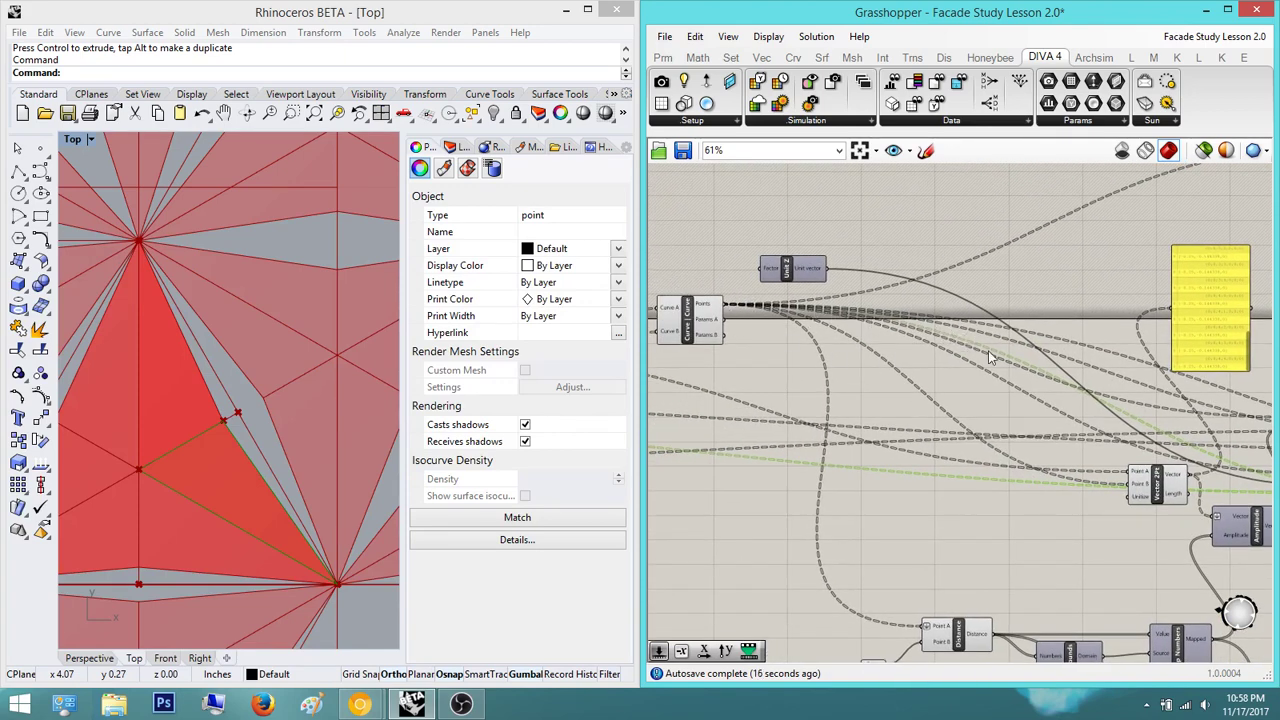
right_click_drag(1074, 393, 614, 317)
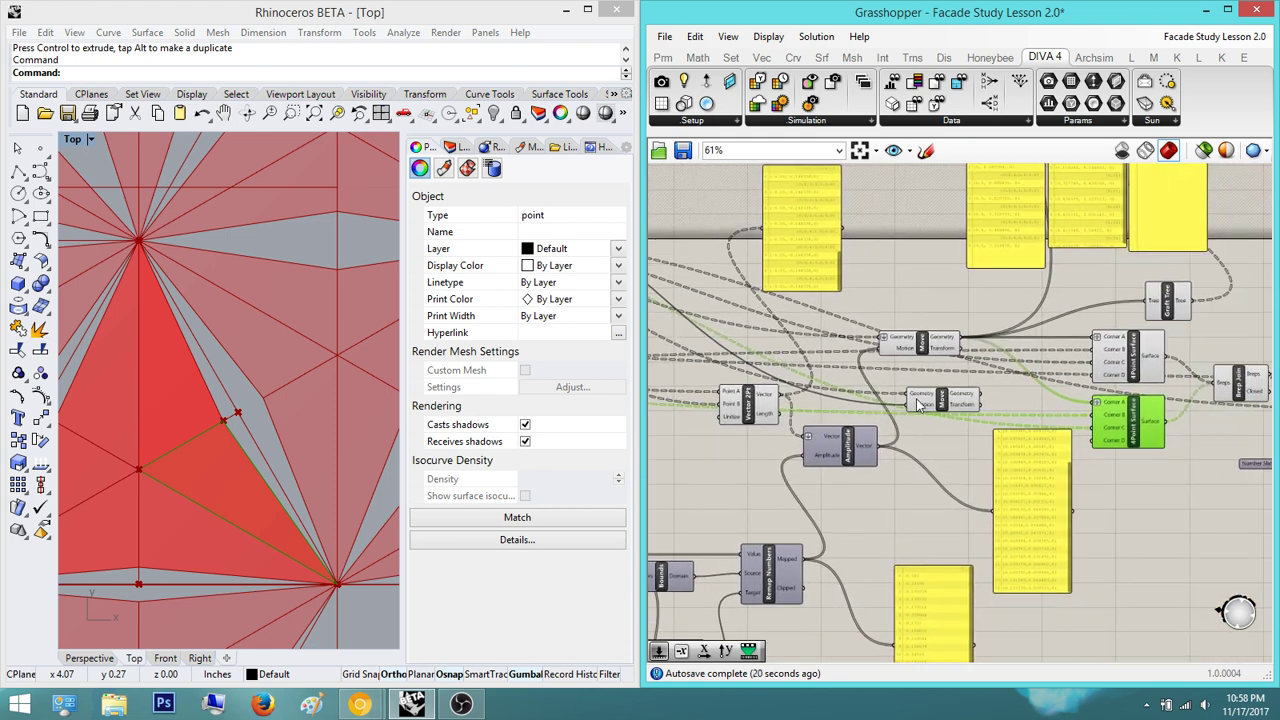
right_click_drag(954, 415, 1010, 425)
right_click_drag(1034, 429, 975, 416)
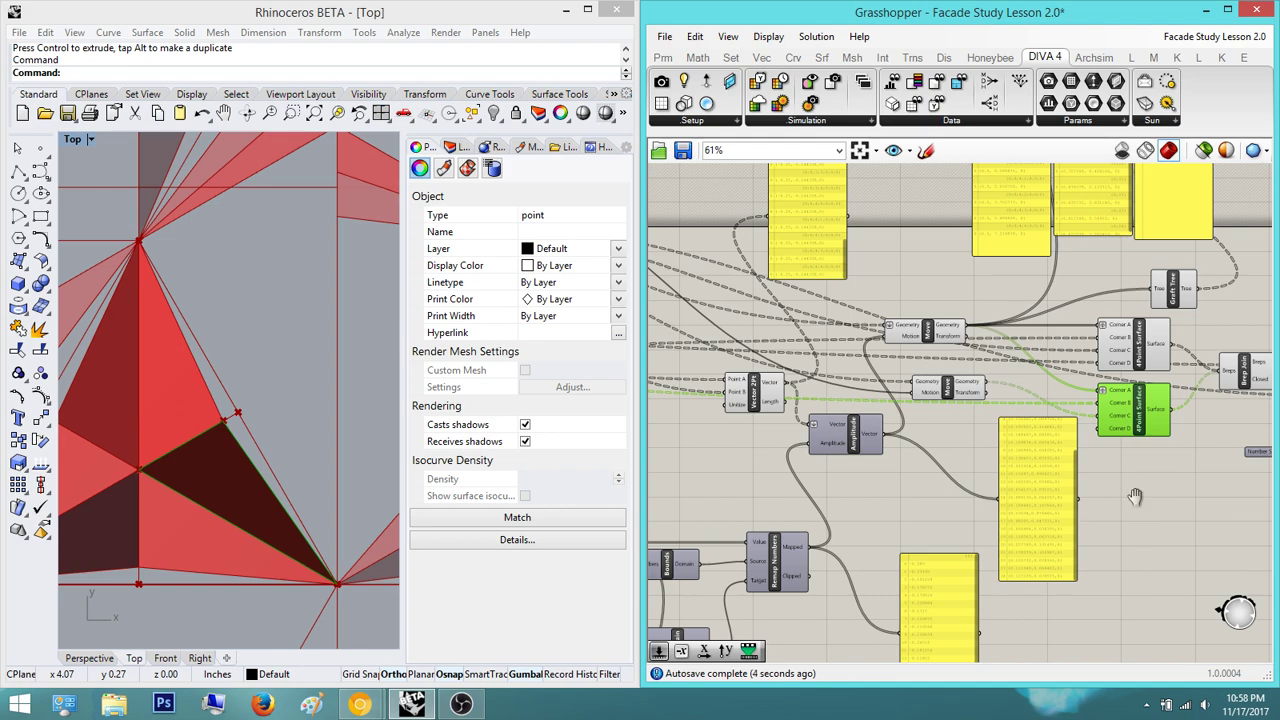
right_click_drag(1135, 497, 1135, 521)
scroll(226, 368, "down", 10)
scroll(208, 348, "up", 8)
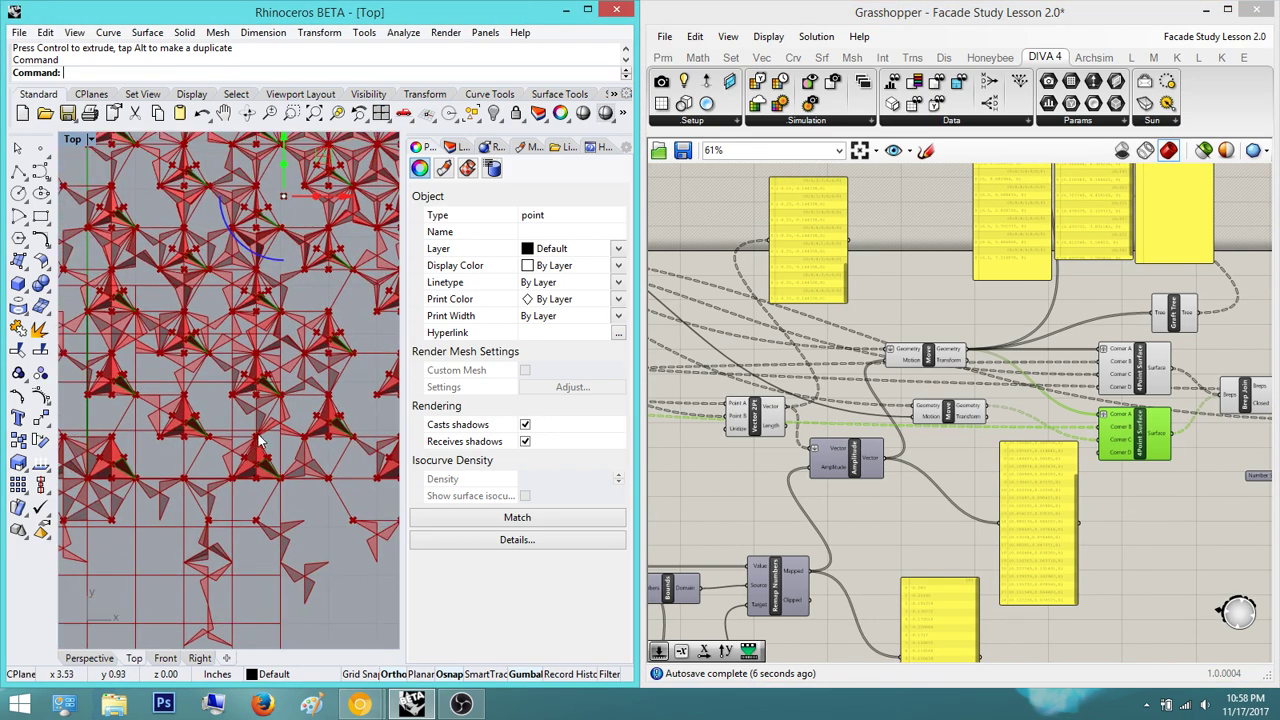
scroll(1085, 492, "up", 3)
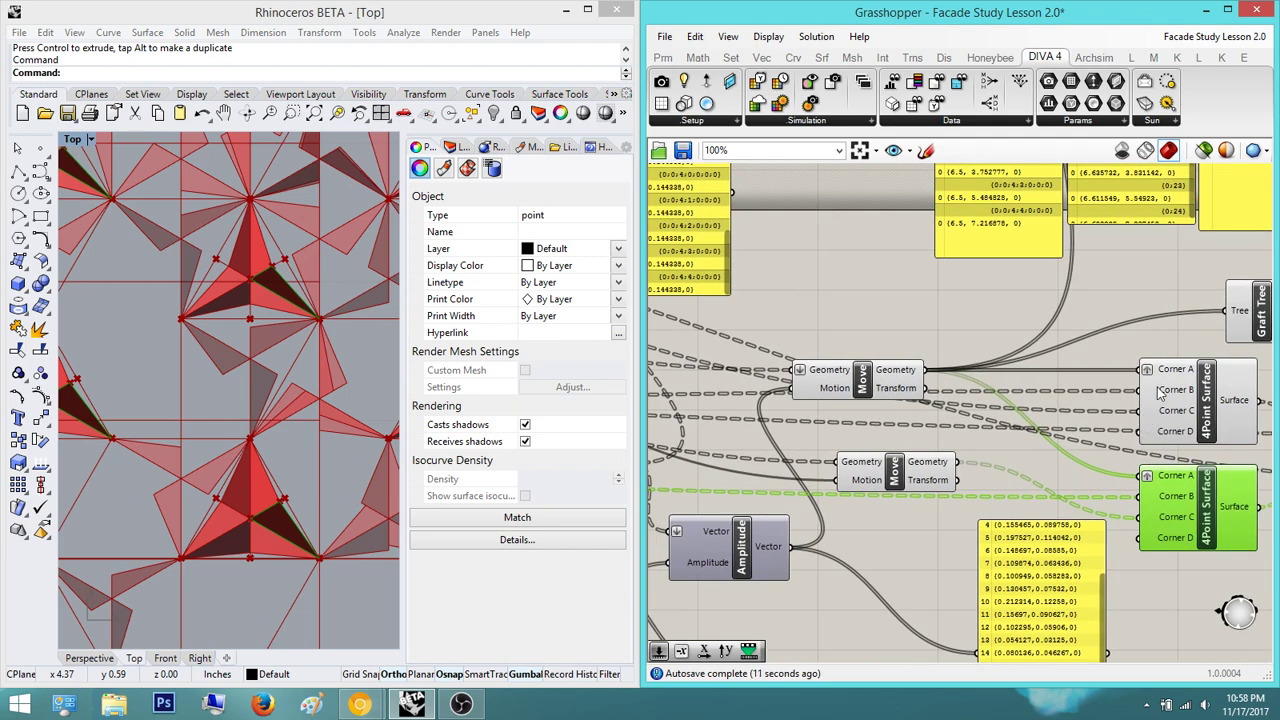
- Connect the Unit Z-driven Move's Geometry output to Corner C of the upper 4Point Surface
scroll(888, 395, "down", 6)
scroll(888, 395, "up", 4)
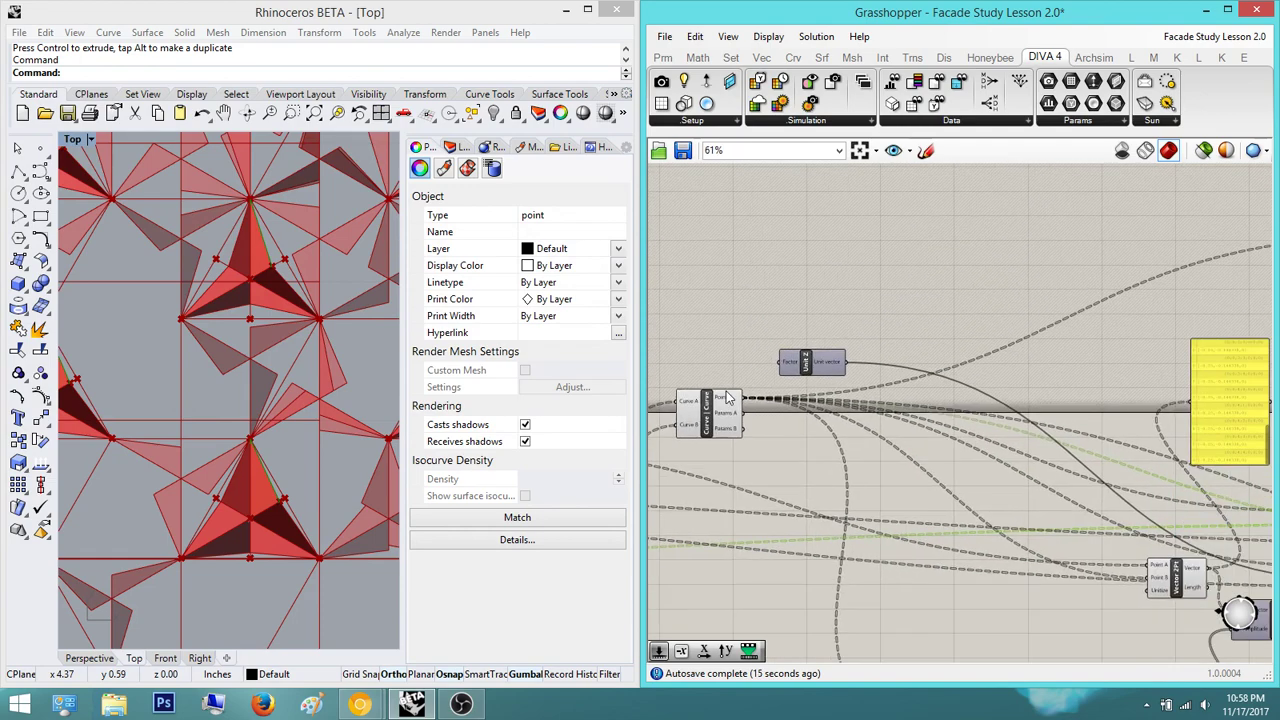
scroll(728, 397, "up", 3)
scroll(870, 463, "down", 3)
right_click_drag(1263, 514, 749, 417)
scroll(1041, 474, "up", 3)
scroll(1113, 508, "down", 2)
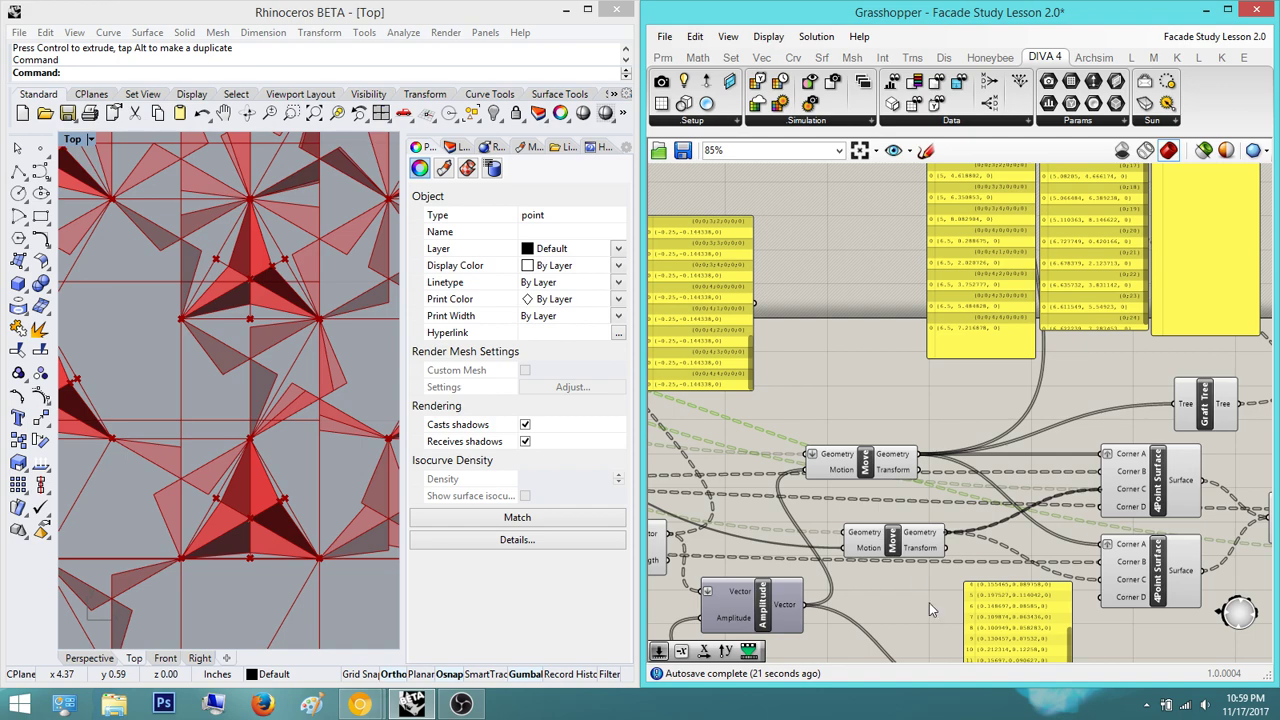
- Inspect the raised panel pattern in Rhino's Top view and in the Perspective view
scroll(211, 343, "down", 10)
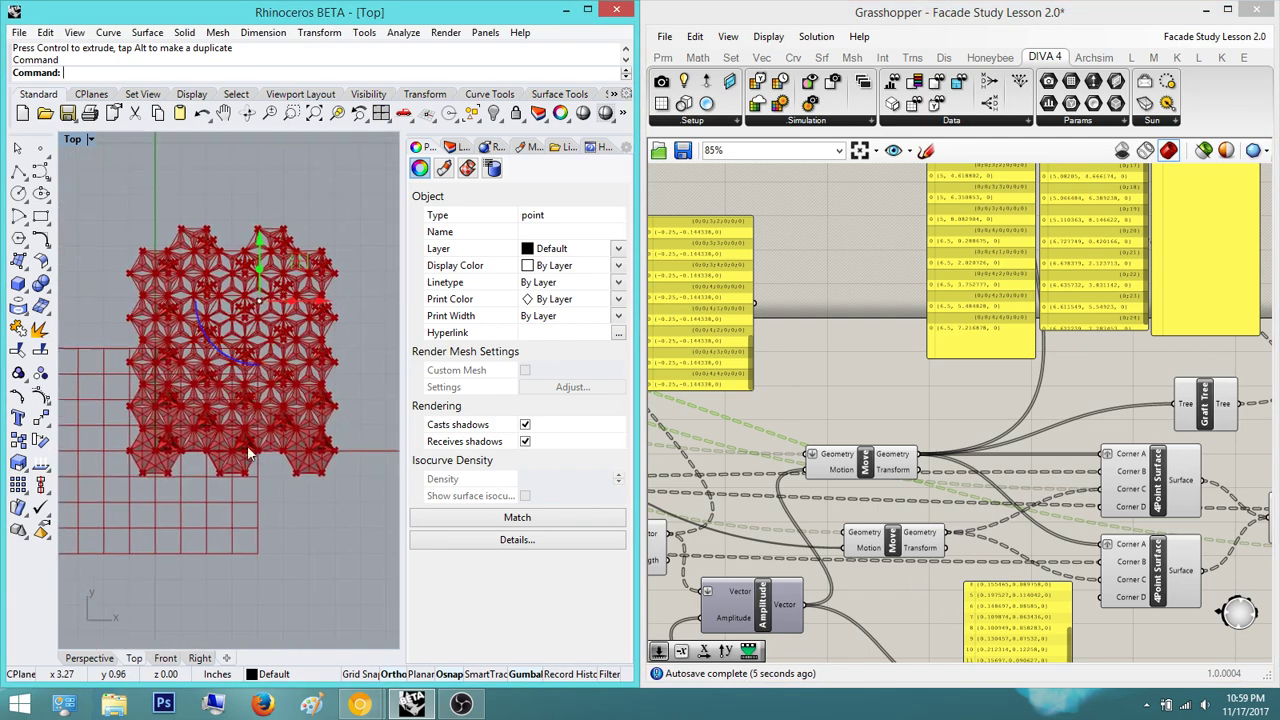
scroll(210, 405, "up", 8)
scroll(168, 605, "up", 5)
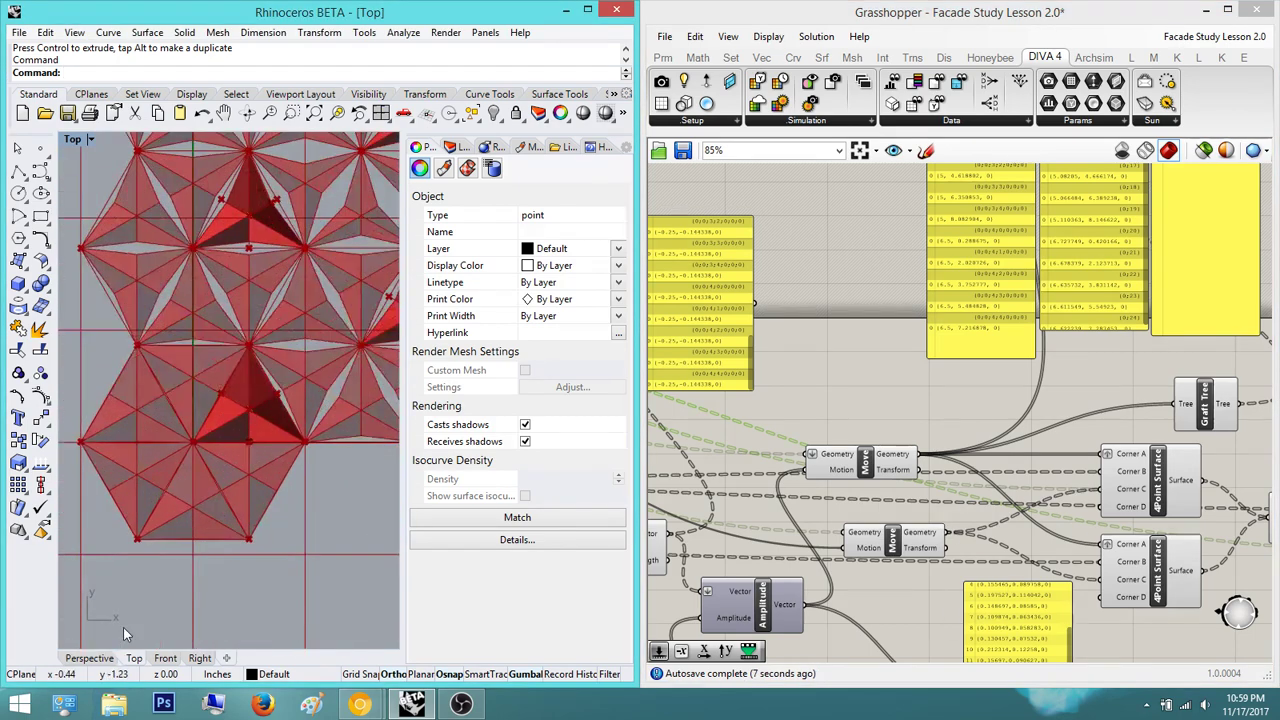
left_click(90, 658)
scroll(225, 439, "down", 8)
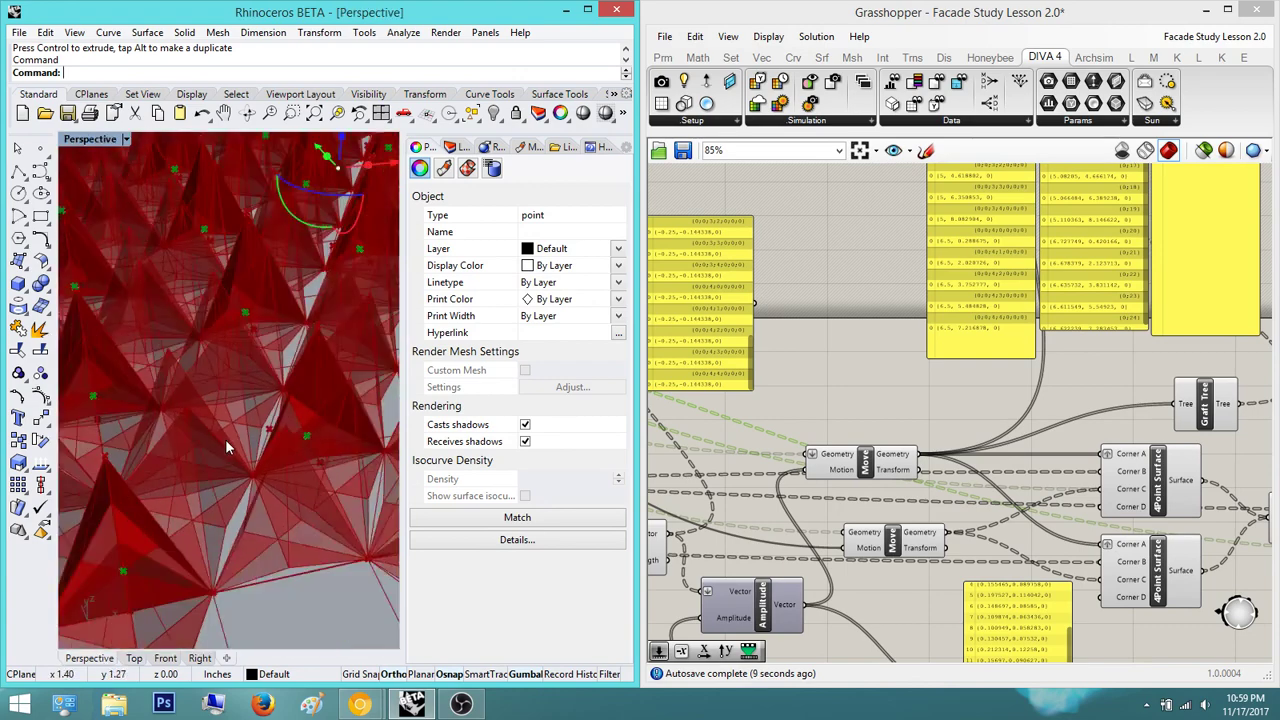
scroll(228, 390, "up", 5)
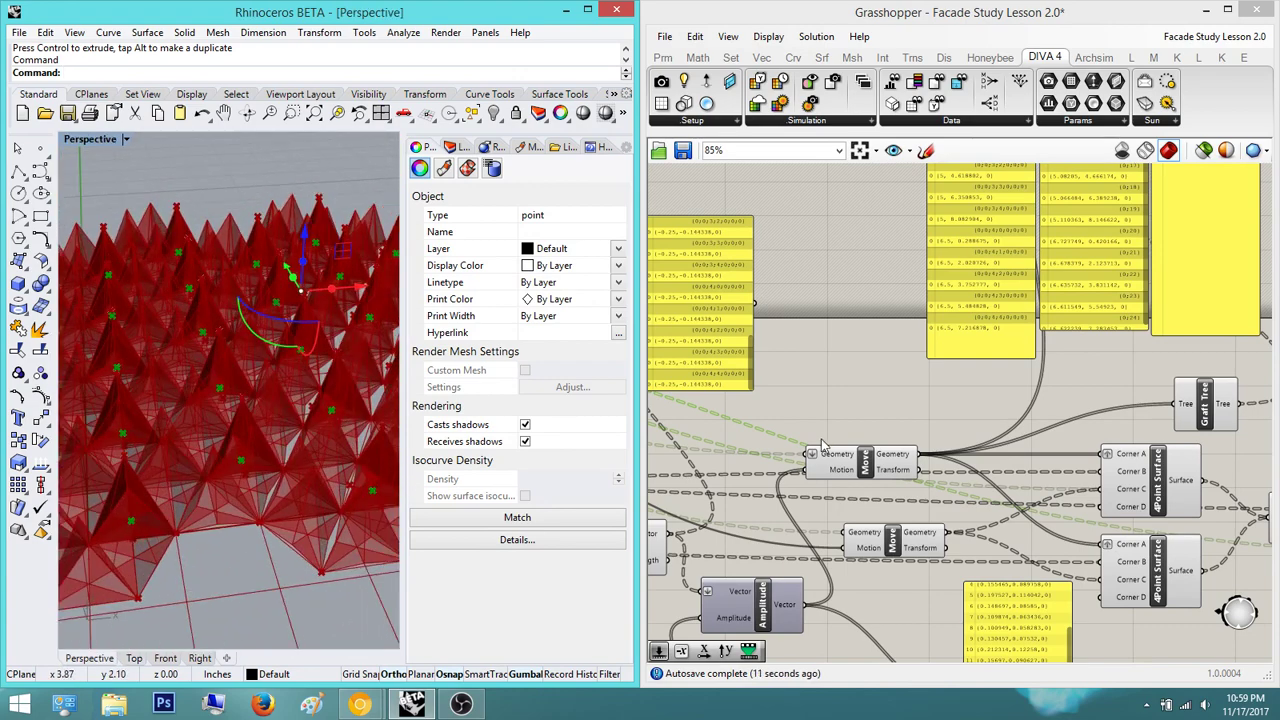
- Add a number slider with the value 0.5 and connect it to the Factor of the Unit Z component
scroll(946, 399, "down", 4)
scroll(946, 399, "down", 3)
right_click_drag(859, 455, 962, 431)
scroll(844, 345, "up", 5)
right_click_drag(798, 366, 800, 523)
double_click(831, 263)
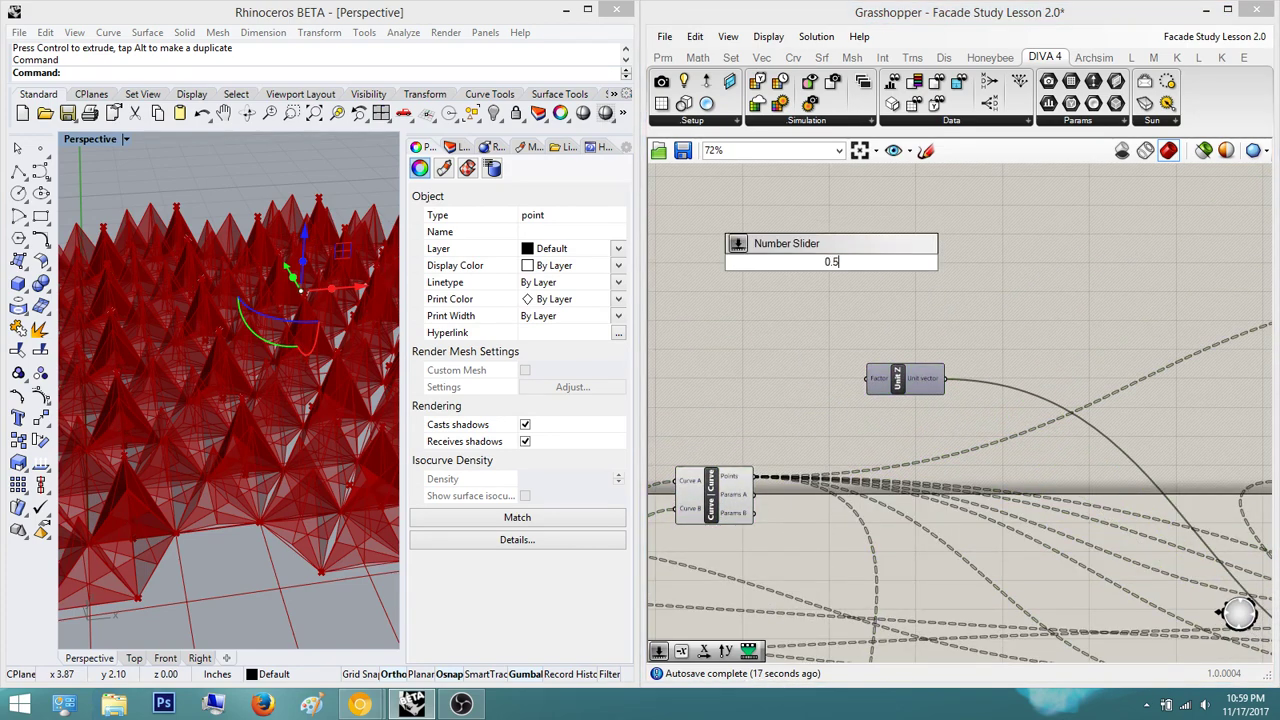
type("0.5")
key("Return")
left_click_drag(831, 263, 781, 320)
scroll(834, 326, "up", 3)
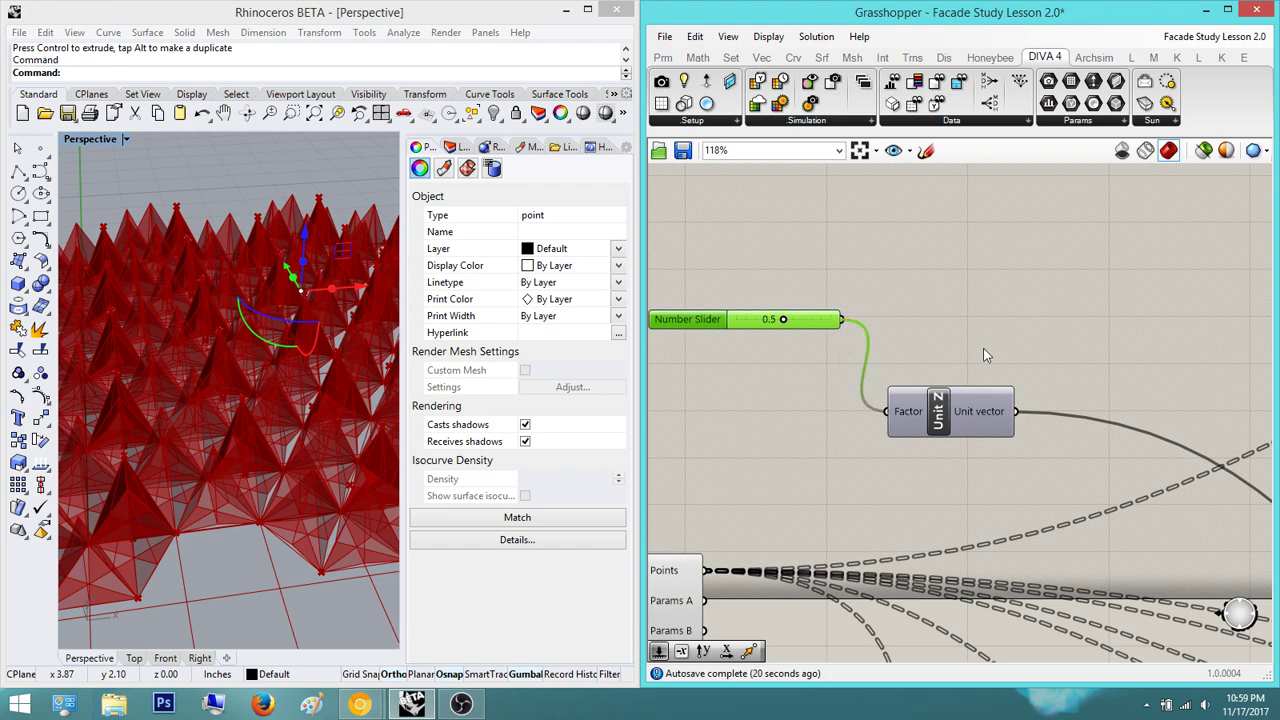
- Lower the Unit Z factor slider to 0.2, keeping its range from 0 to 1 with one decimal digit
right_click_drag(872, 350, 1048, 340)
scroll(857, 388, "up", 5)
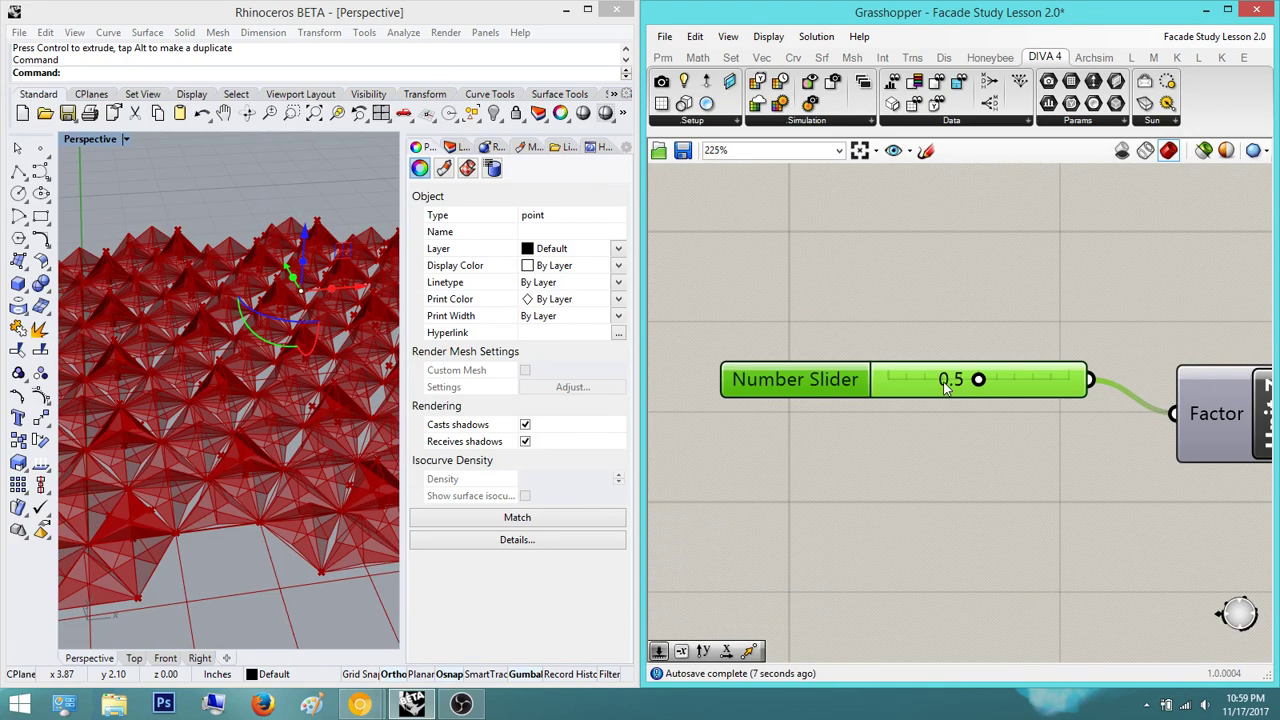
double_click(774, 382)
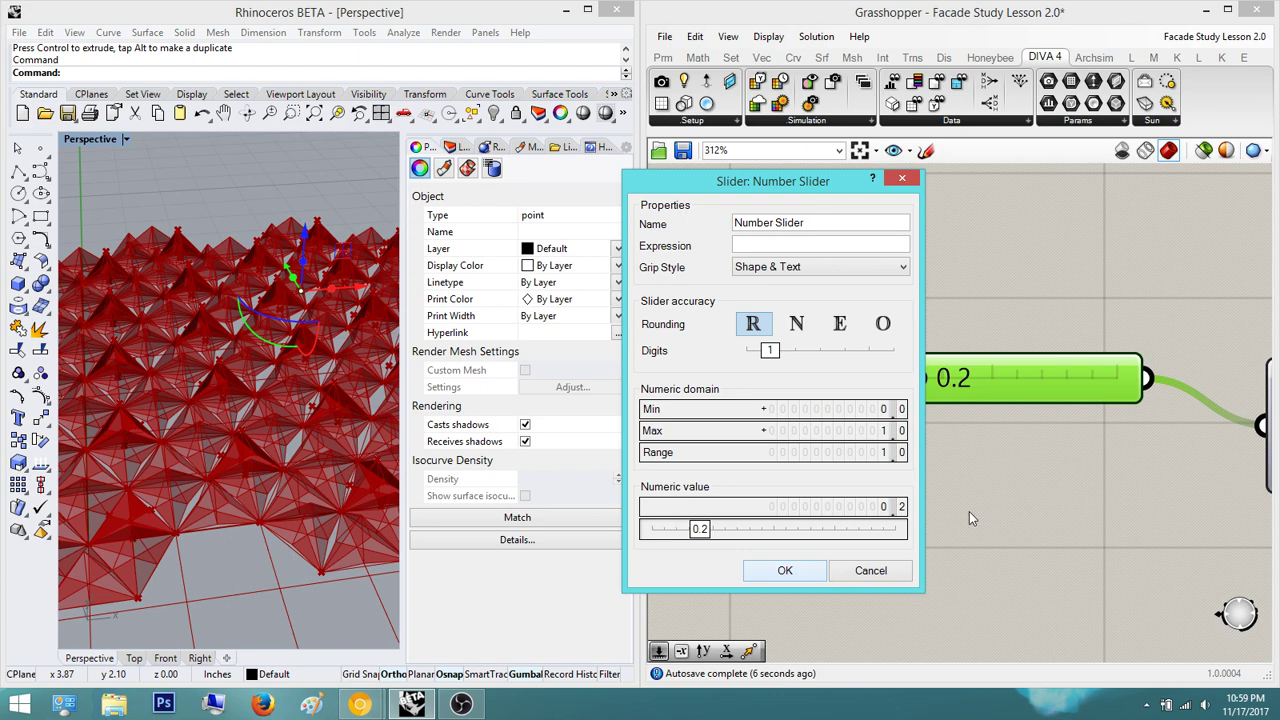
key("Return")
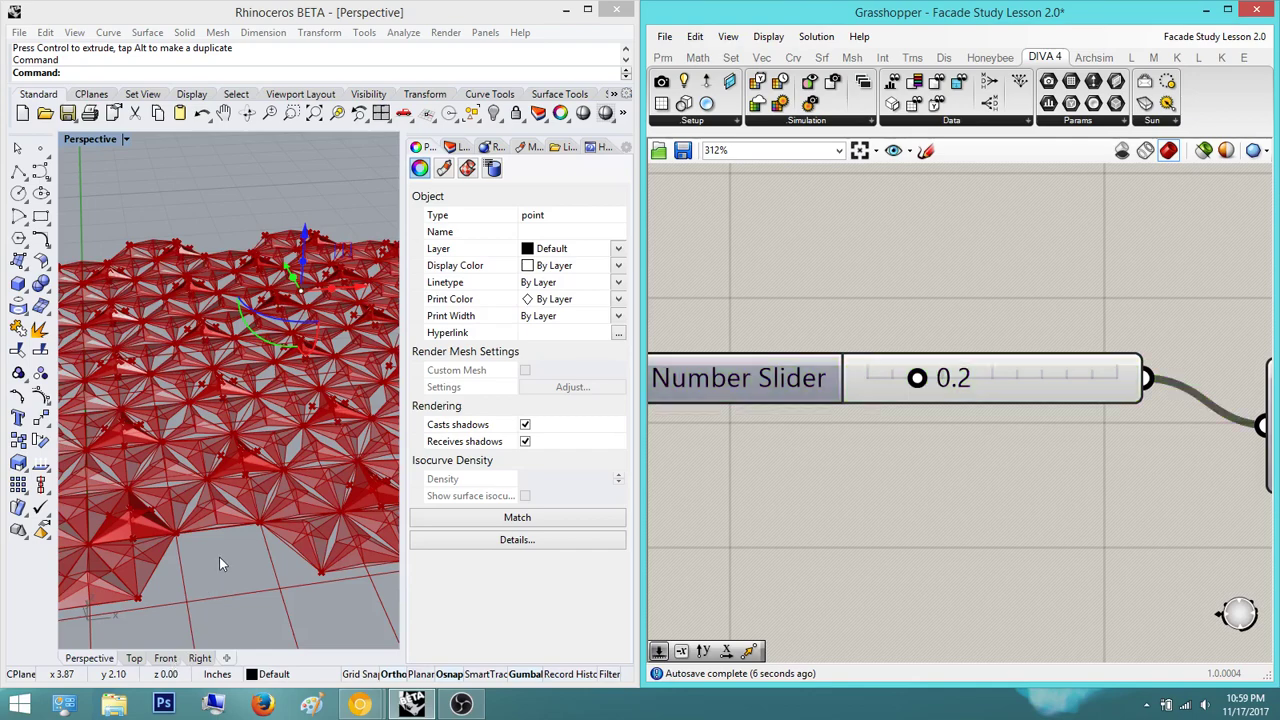
- Examine the height of the panel peaks in the Front view and up close in the Perspective view
key("ctrl+F2")
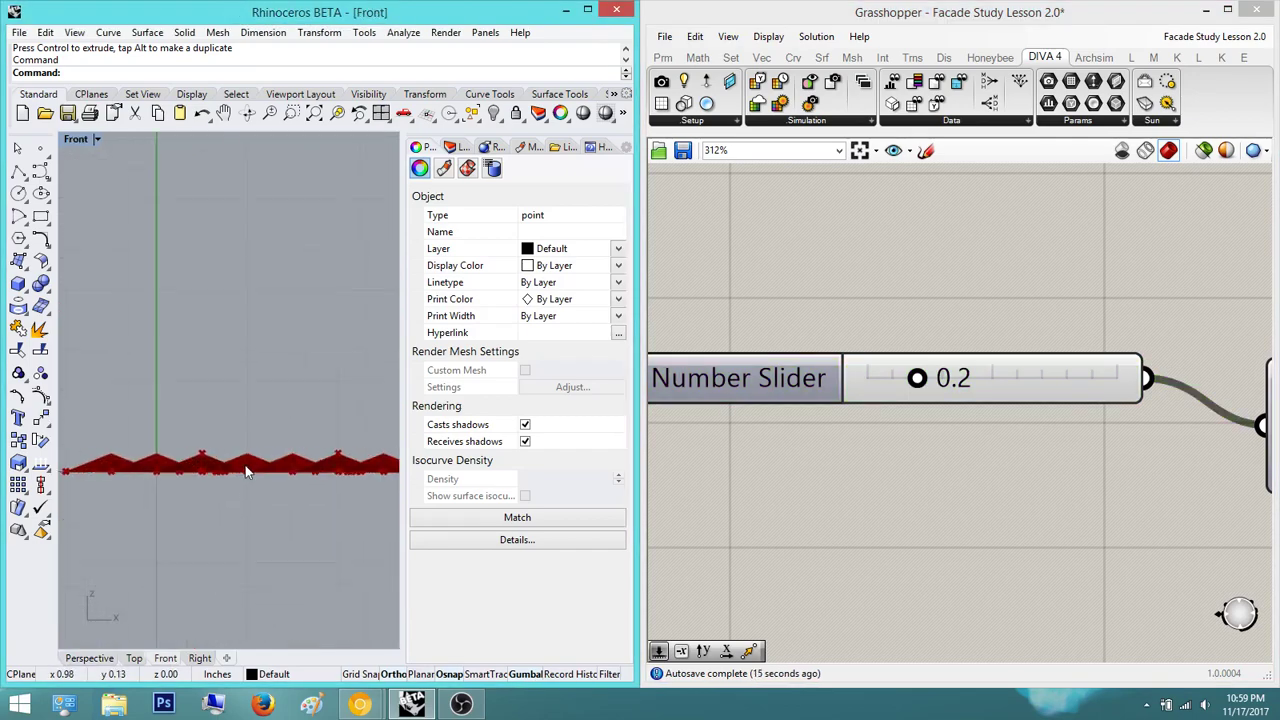
scroll(196, 460, "up", 2)
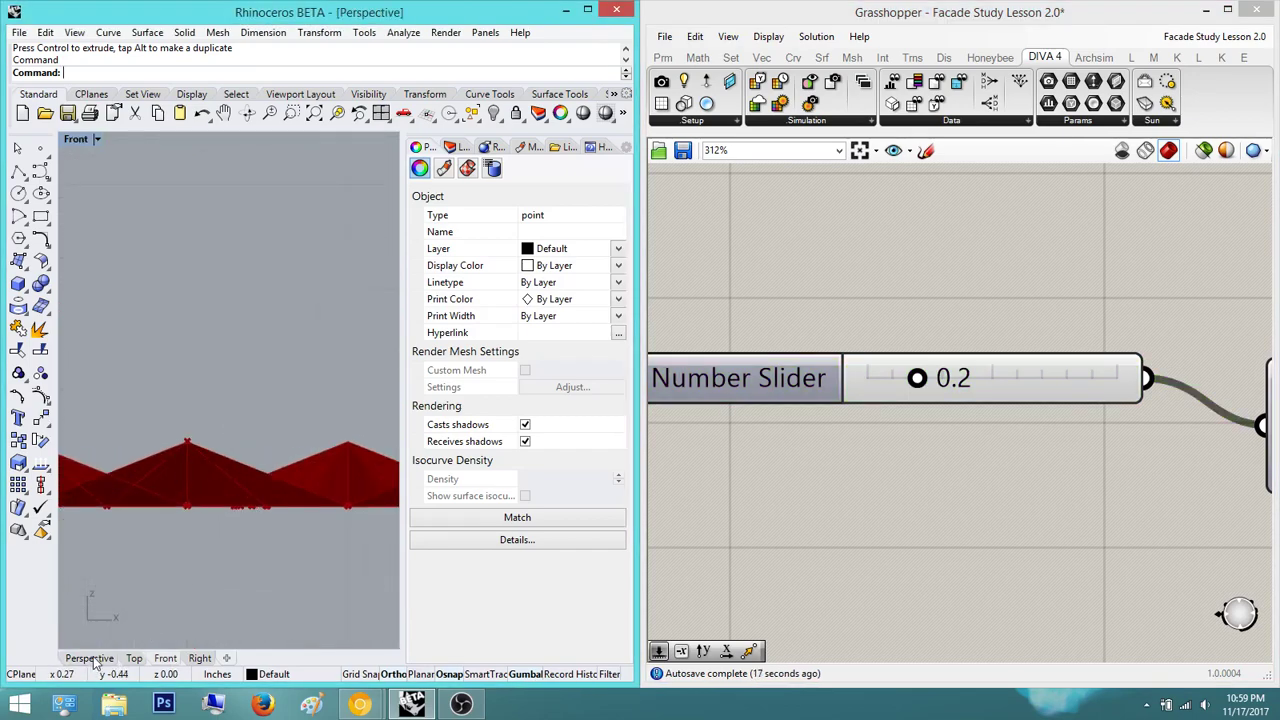
left_click(89, 659)
scroll(200, 440, "up", 6)
right_click_drag(227, 430, 235, 430)
- Examine which geometry the lower 4Point Surface and the last component of the chain generate in the facade
scroll(911, 327, "down", 8)
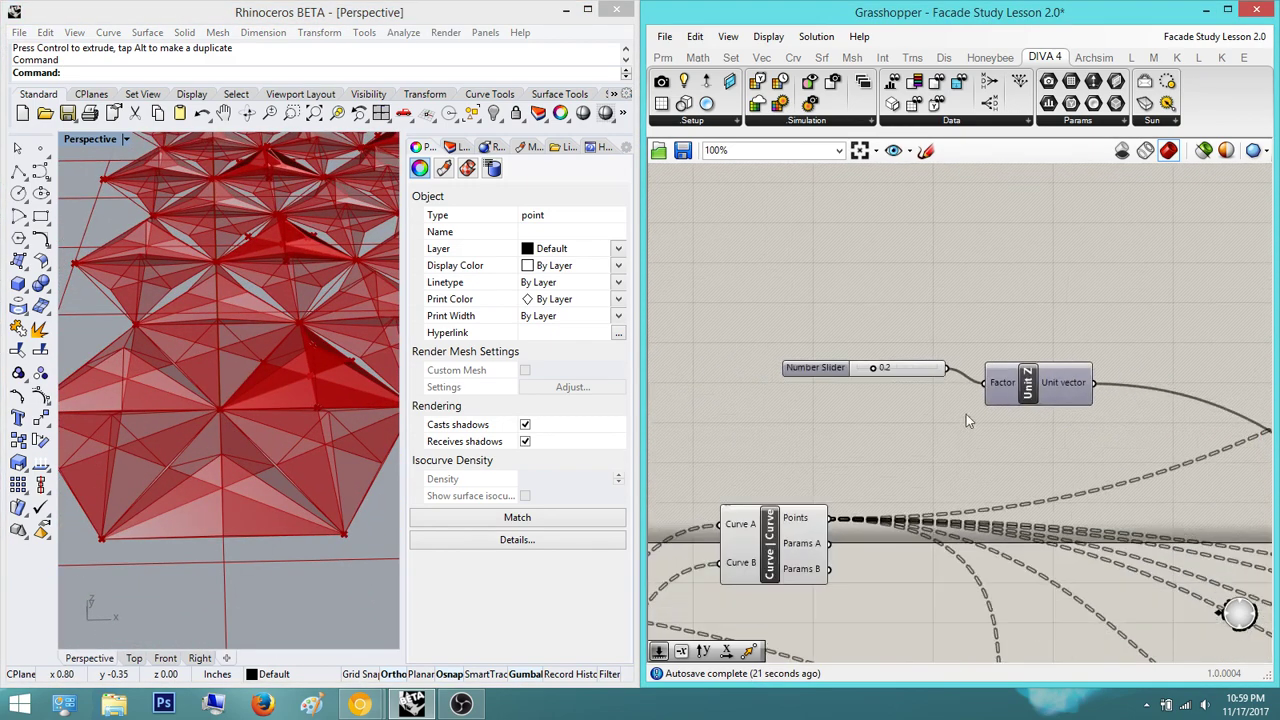
right_click_drag(711, 246, 655, 215)
scroll(960, 525, "down", 2)
right_click_drag(970, 535, 828, 478)
right_click_drag(977, 404, 894, 447)
scroll(1023, 455, "up", 5)
left_click(1023, 457)
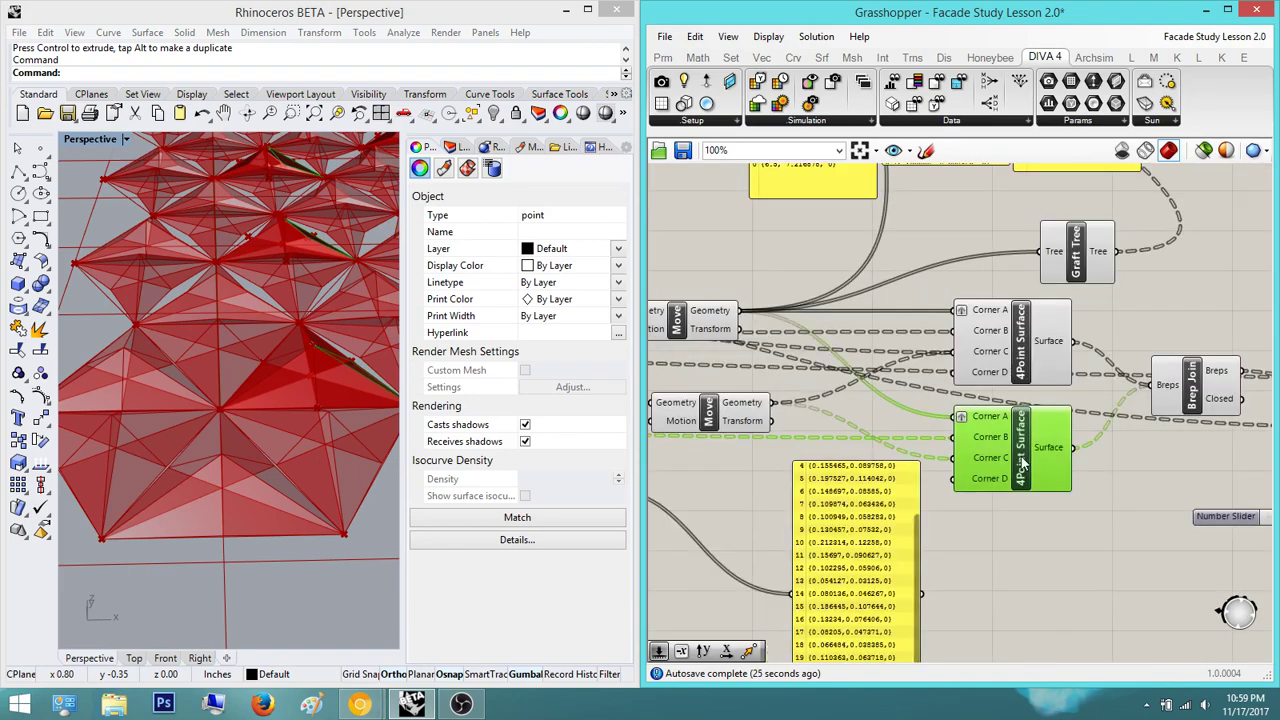
scroll(1022, 457, "down", 5)
right_click_drag(1165, 464, 950, 468)
left_click(1147, 437)
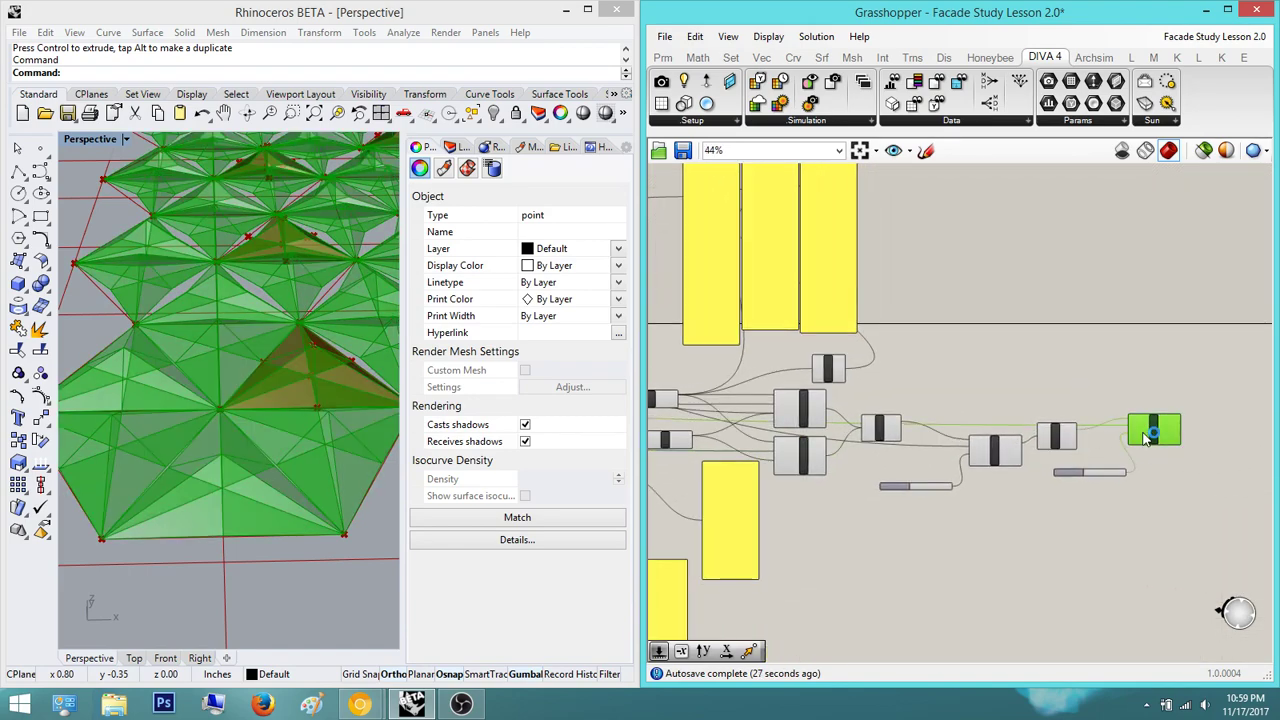
left_click(1061, 511)
- Try turning off the preview of the components from the 4Point Surfaces up to the last component, and undo it
scroll(1061, 511, "down", 2)
right_click_drag(1083, 506, 1127, 499)
left_click_drag(1109, 527, 971, 451)
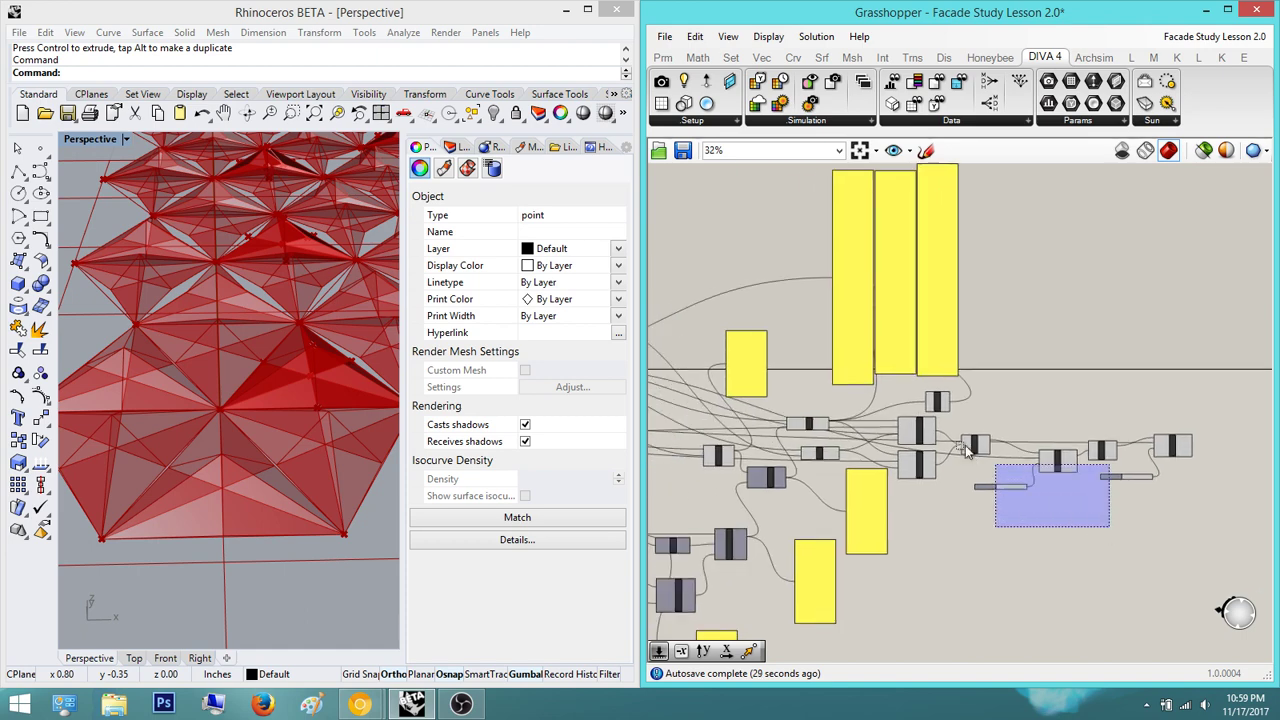
left_click_drag(909, 398, 907, 391)
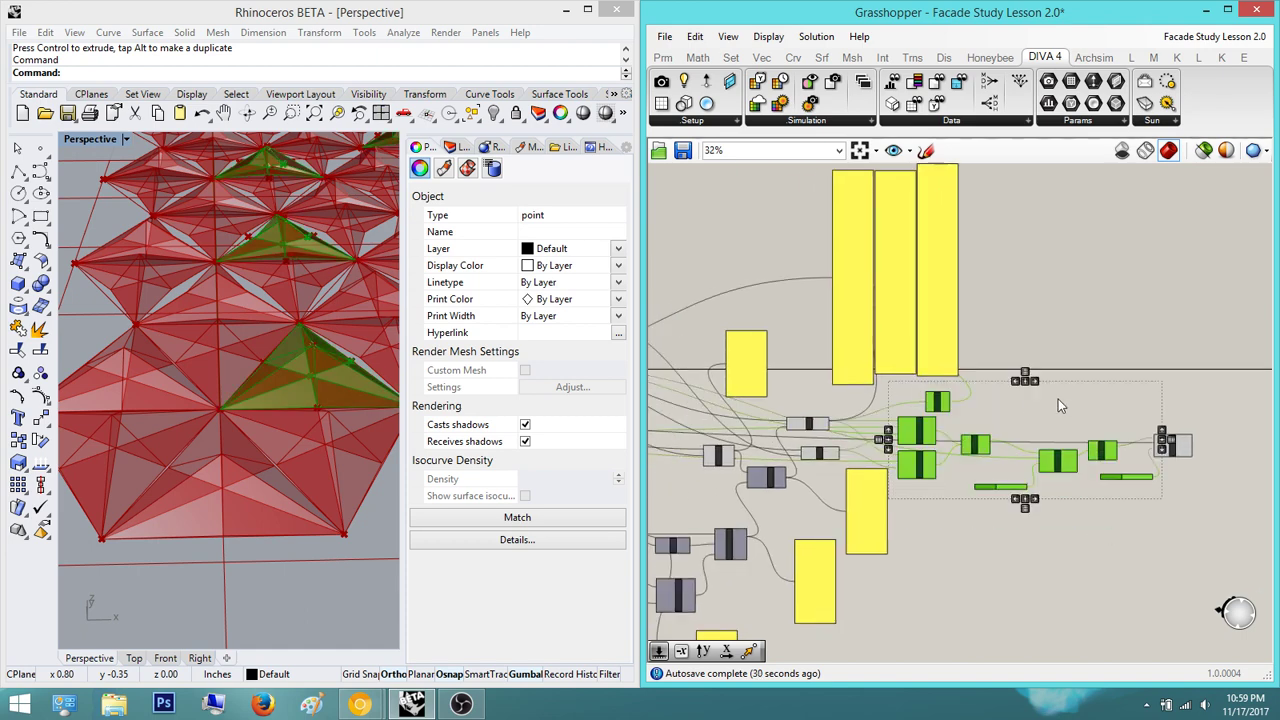
middle_click(1084, 323)
left_click(1135, 273)
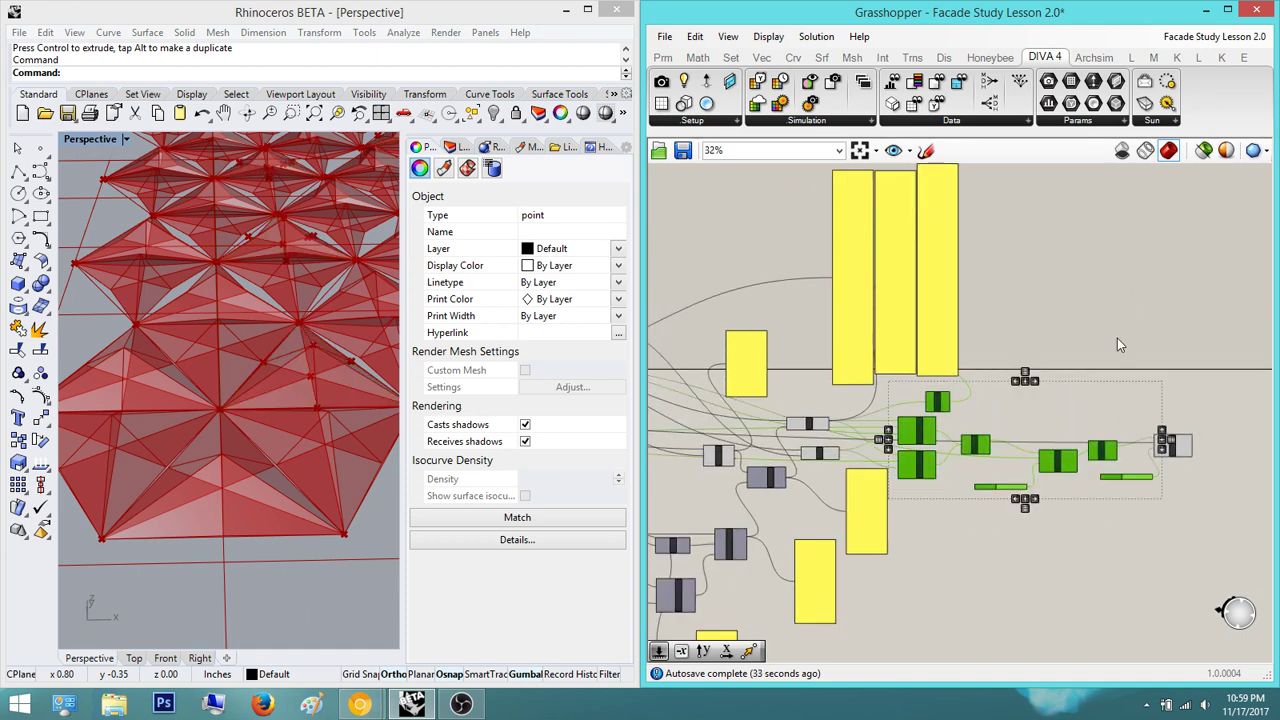
key("ctrl+z")
left_click(1111, 311)
- Examine how the Vector 2Pt and Amplitude components relate to the lower 4Point Surface and the panel it produces
right_click_drag(1114, 317, 1222, 286)
right_click_drag(135, 405, 183, 428)
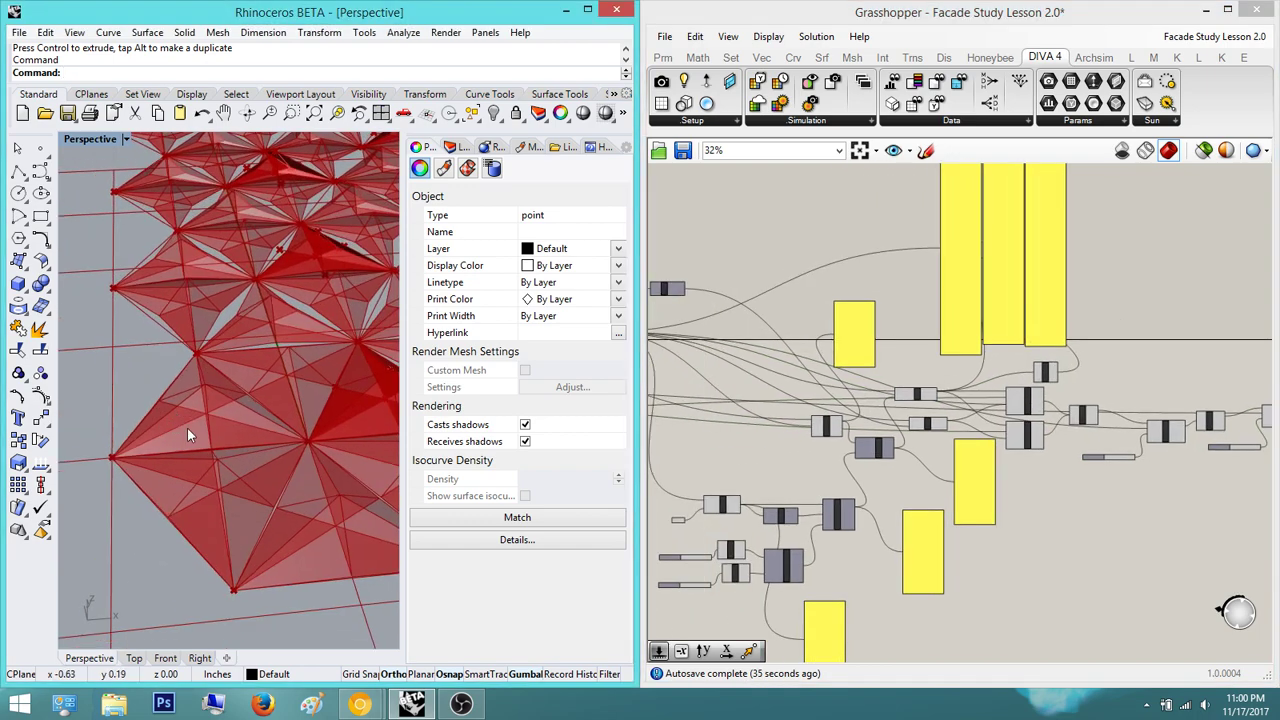
right_click_drag(785, 487, 760, 487)
scroll(760, 487, "up", 5)
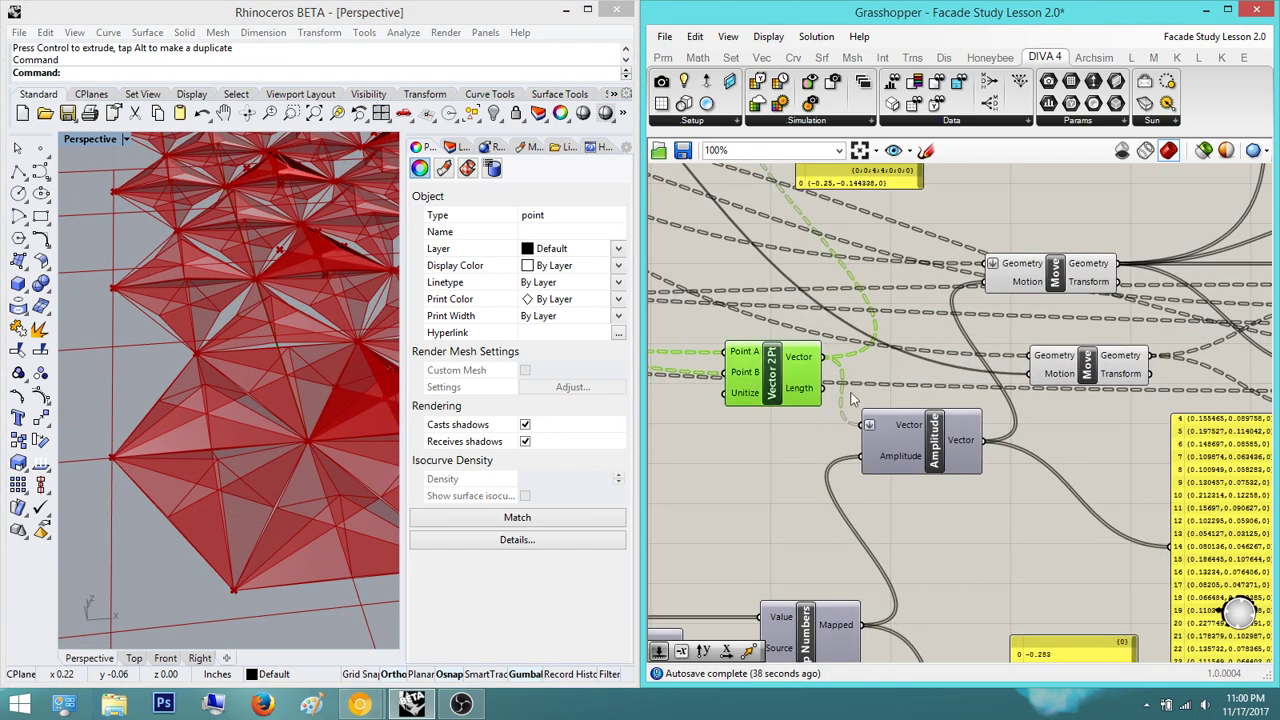
left_click(994, 392)
left_click(993, 459)
right_click_drag(1210, 438, 913, 440)
left_click(983, 432)
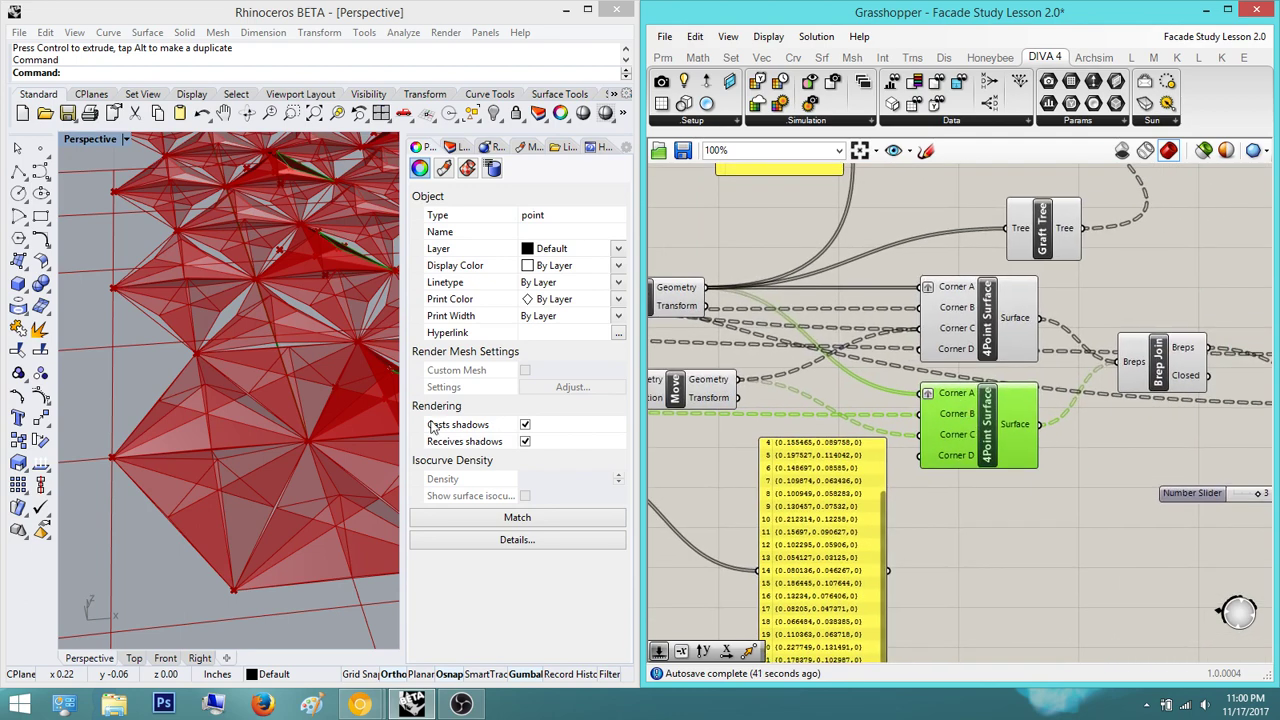
- Examine the folded facade panels from several angles, overall and up close, and compare them with the Move components
right_click_drag(341, 405, 240, 363)
right_click_drag(264, 236, 208, 288)
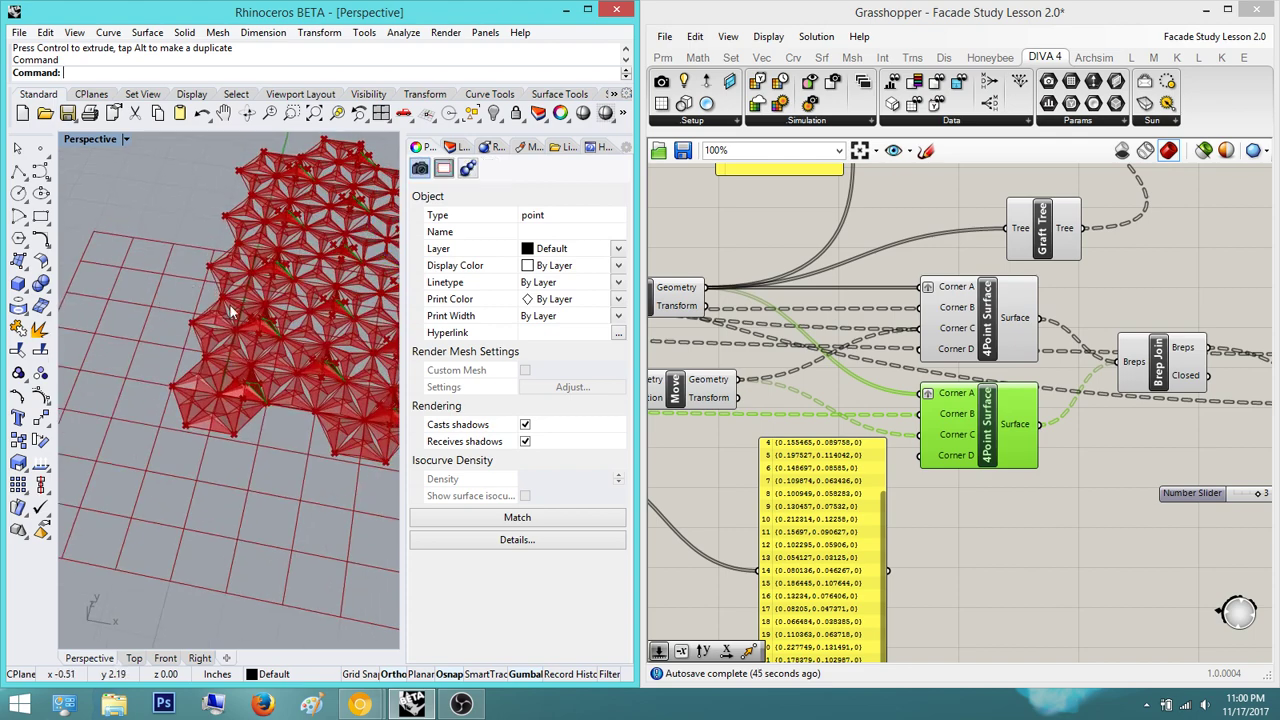
left_click(189, 304)
right_click_drag(263, 349, 279, 254)
left_click(923, 490)
right_click_drag(196, 433, 270, 371)
scroll(222, 363, "up", 8)
scroll(240, 351, "up", 8)
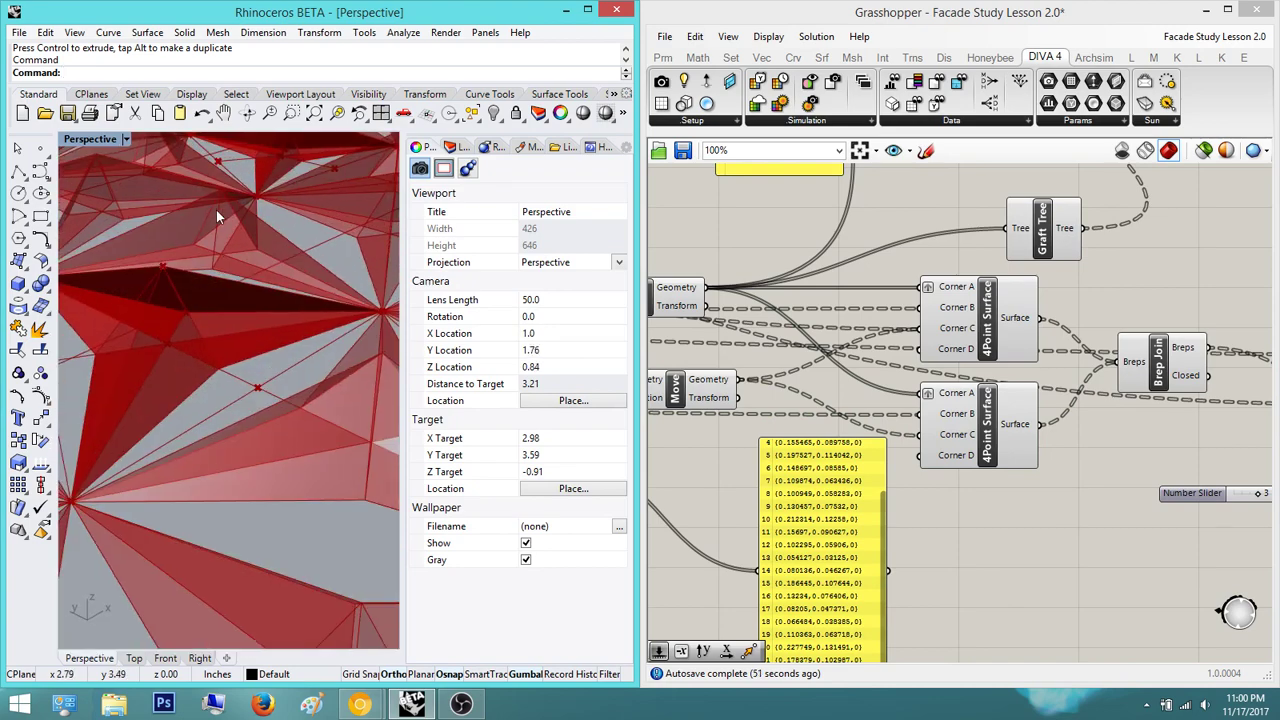
right_click_drag(212, 195, 200, 248)
scroll(215, 290, "down", 10)
right_click_drag(246, 334, 210, 382, "shift")
scroll(219, 385, "up", 2)
right_click_drag(705, 401, 1030, 447)
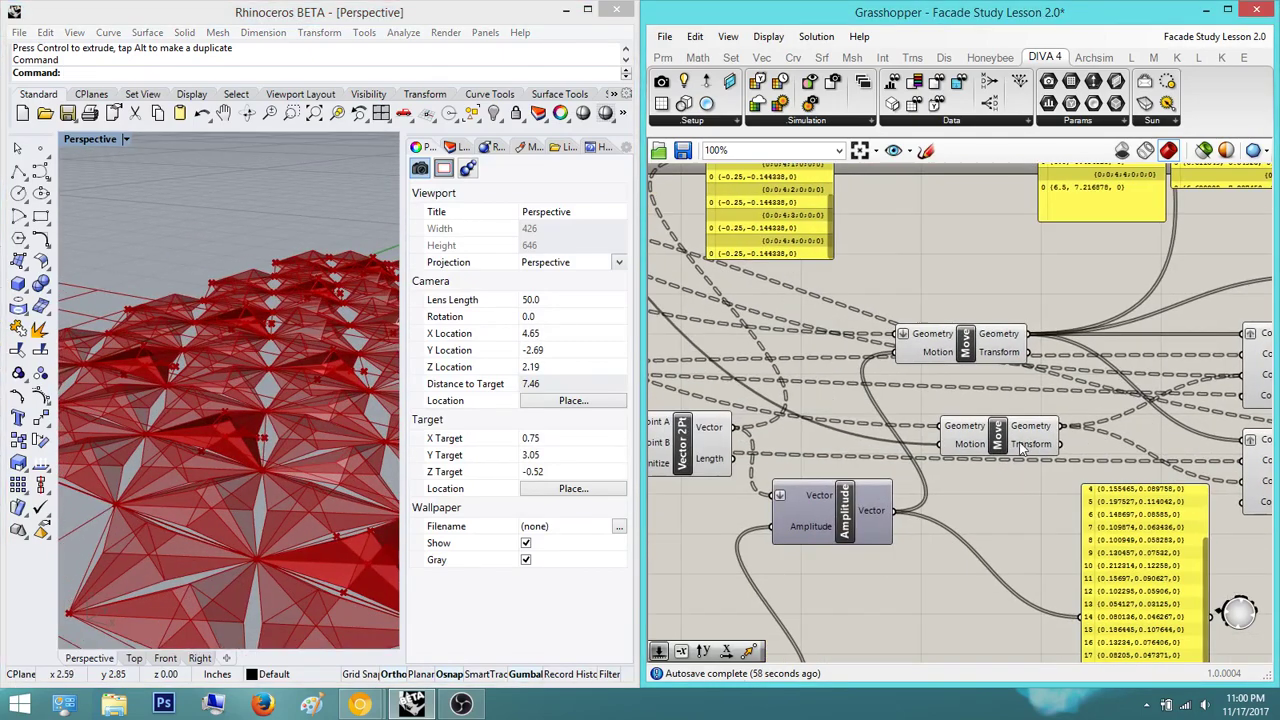
- Examine where the lower Move component's points sit across the facade, from close up and from above
mouse_move(304, 320)
right_mouse_down()
mouse_move(340, 290)
mouse_move(292, 308)
mouse_move(292, 326)
right_mouse_up()
right_click_drag(292, 326, 240, 444, "shift")
scroll(241, 512, "down", 13)
scroll(171, 478, "up", 10)
right_click_drag(240, 444, 272, 275, "shift")
scroll(278, 335, "up", 4)
scroll(339, 357, "down", 4)
scroll(245, 258, "down", 2)
scroll(268, 380, "up", 4)
right_click_drag(297, 382, 233, 468)
scroll(277, 293, "up", 2)
scroll(233, 468, "down", 5)
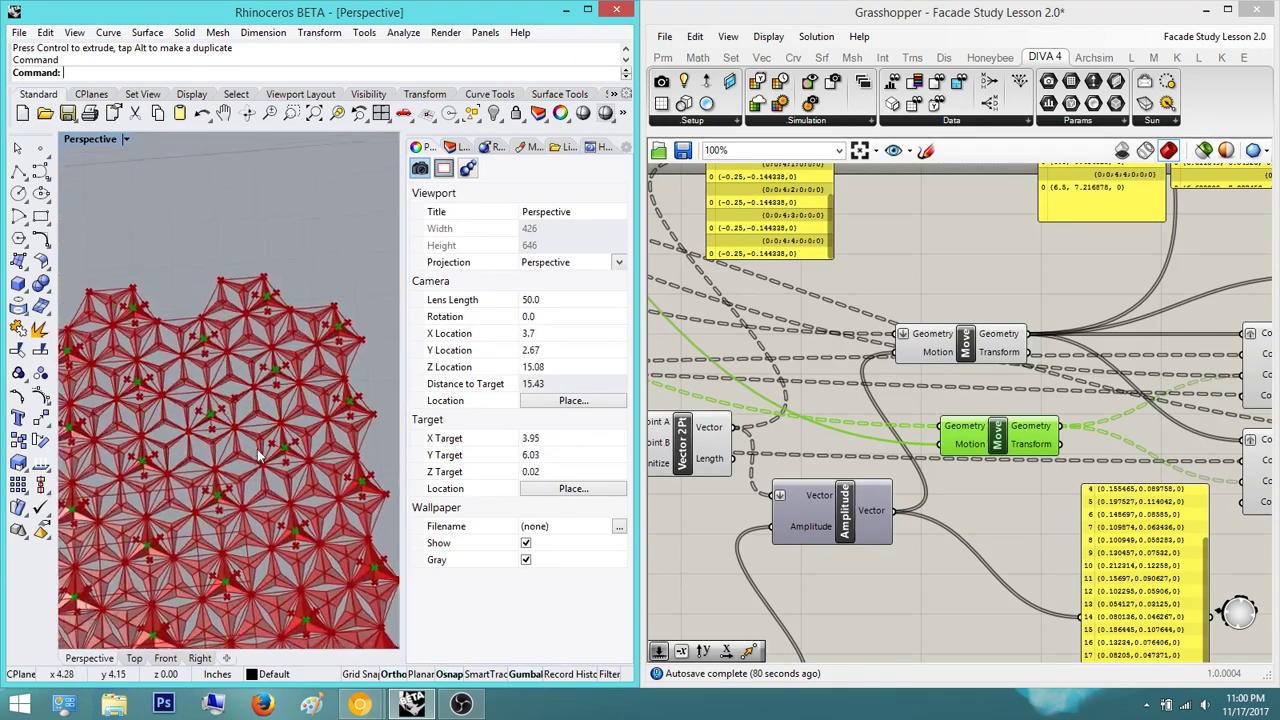
- Move the attractor point straight down in Y to the lower part of the facade in the Top view
left_click(133, 658)
scroll(205, 365, "up", 10)
scroll(203, 367, "down", 8)
left_click_drag(346, 380, 103, 315)
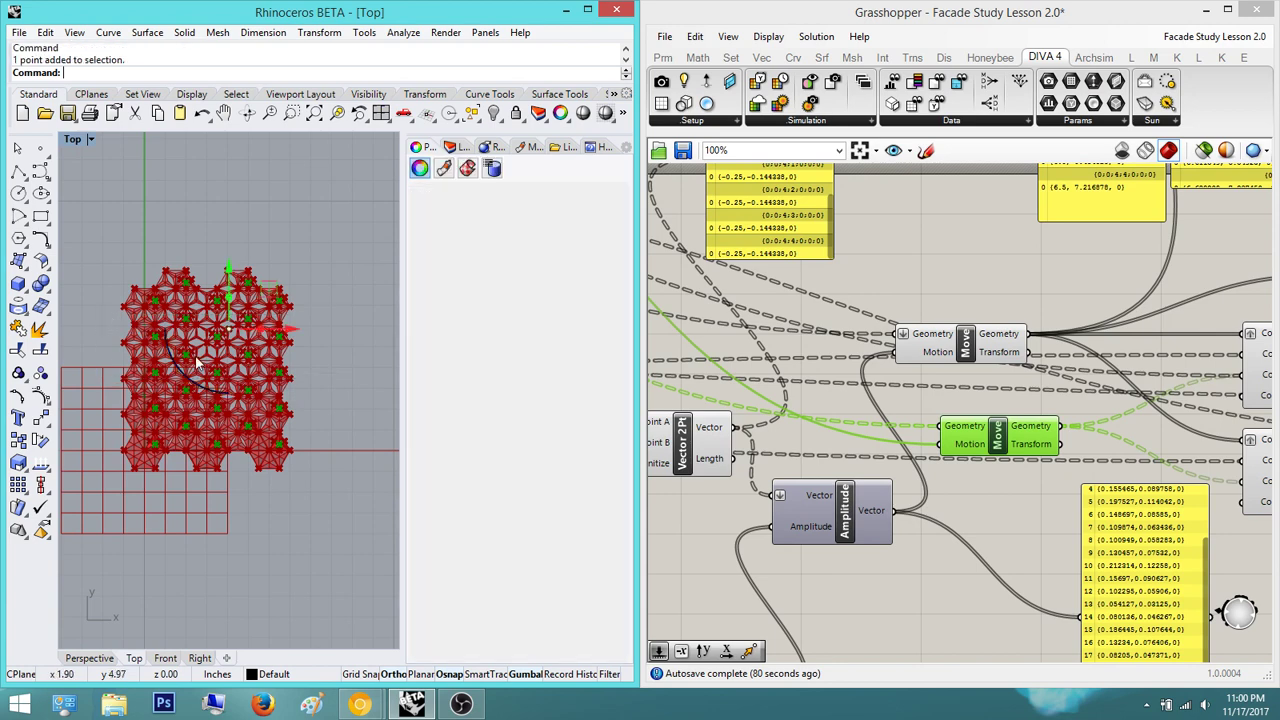
left_click_drag(224, 337, 268, 393)
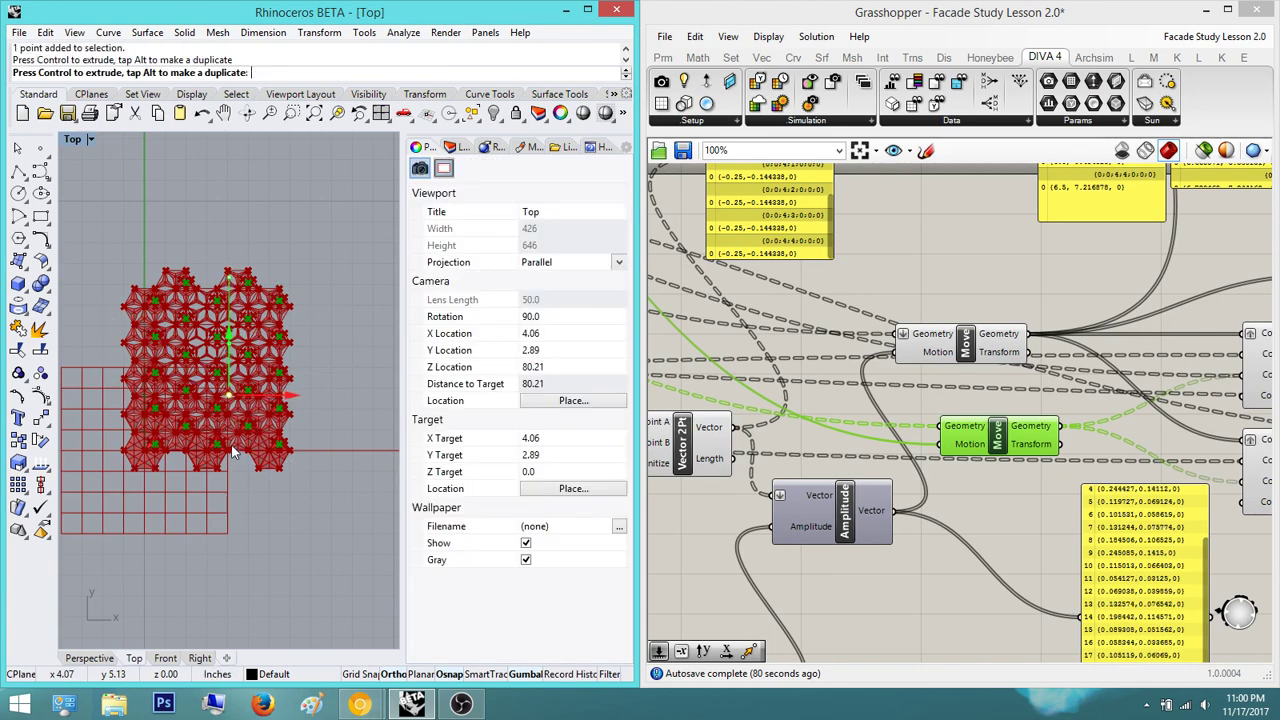
scroll(230, 456, "up", 4)
scroll(265, 452, "down", 4)
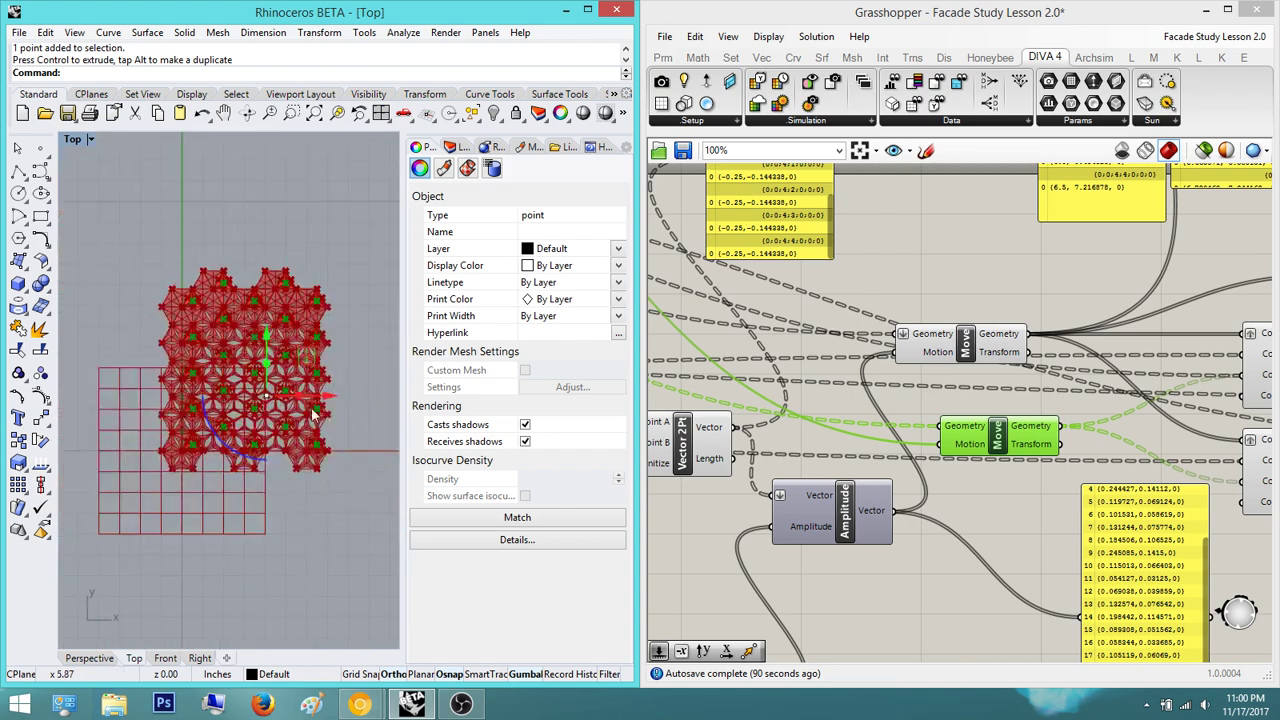
- Bake the Geometry of the final Polar Array into Rhino with the default attributes
scroll(963, 438, "down", 8)
right_click_drag(1105, 468, 964, 458)
scroll(1022, 442, "up", 9)
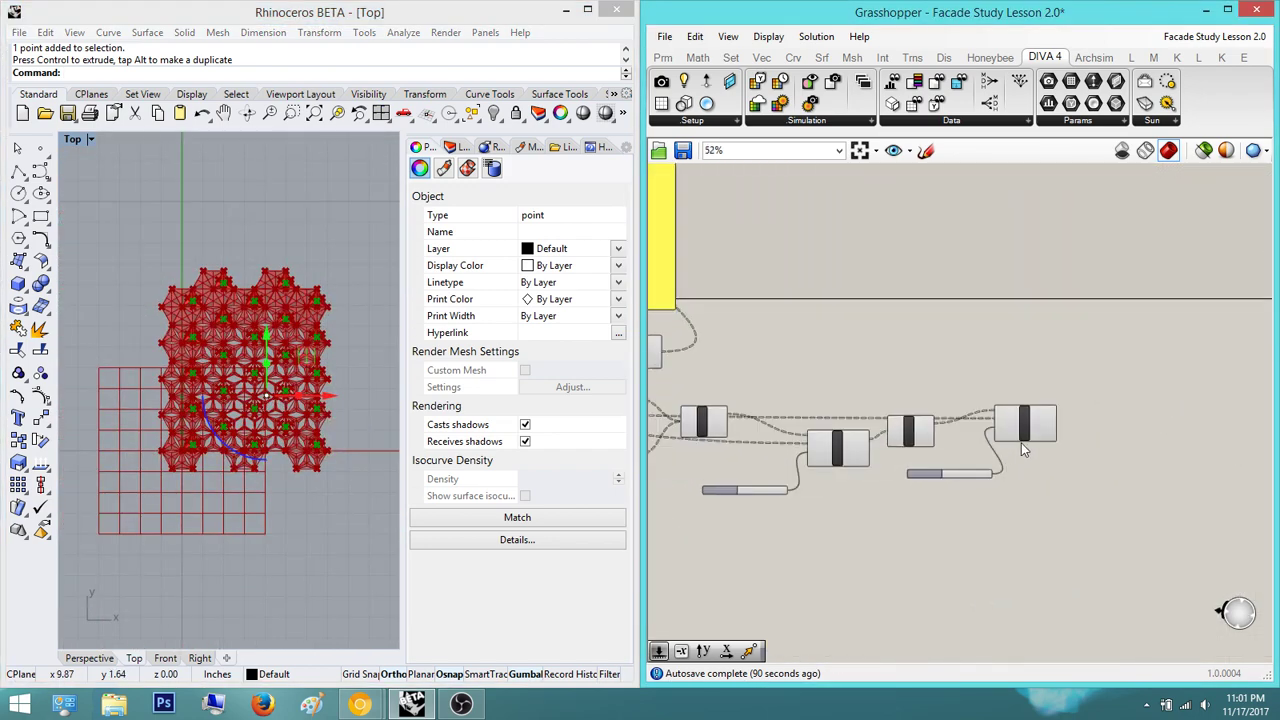
right_click(1038, 406)
left_click(1075, 470)
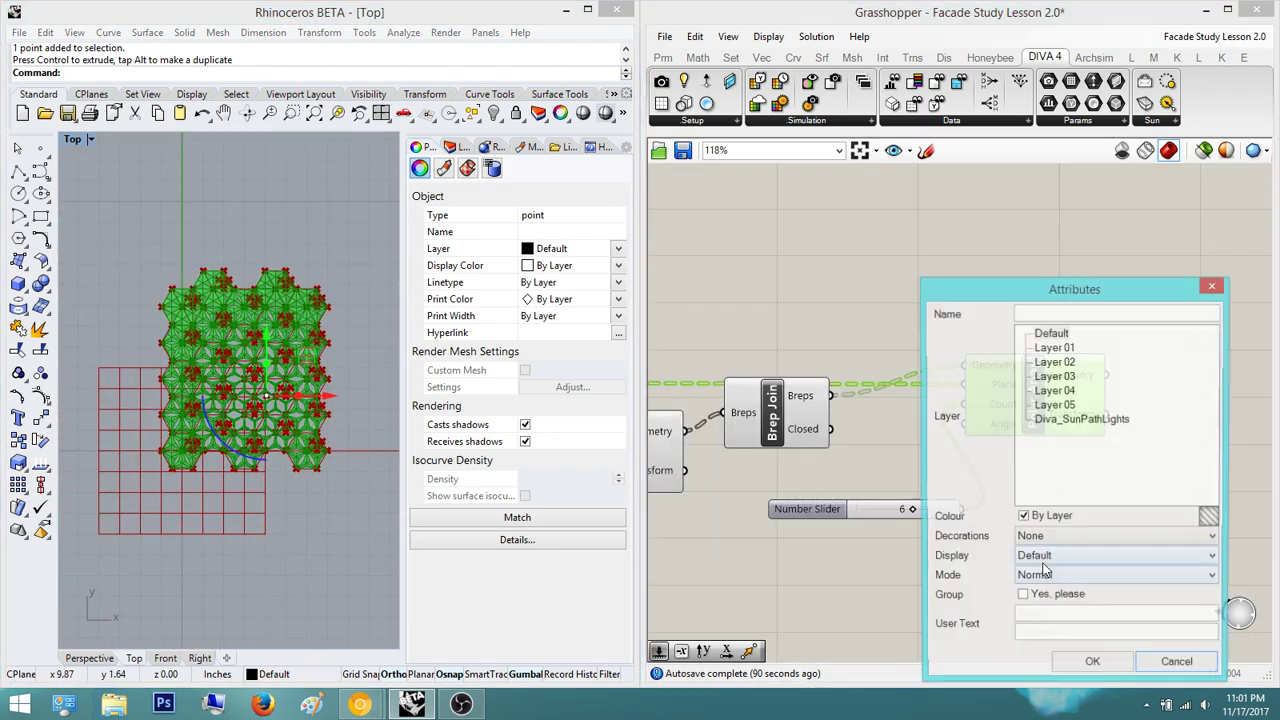
left_click(1090, 664)
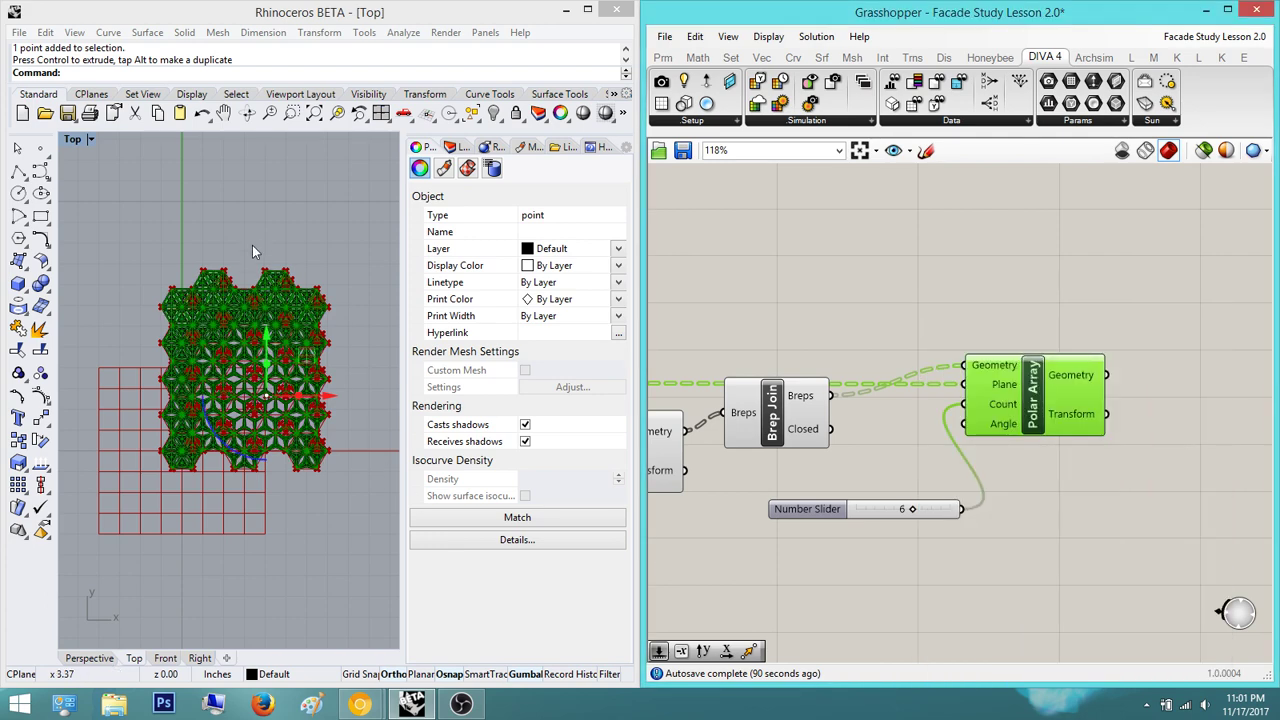
- Move the baked facade sideways in the Top view, clear of the live Grasshopper preview
scroll(235, 252, "down", 3)
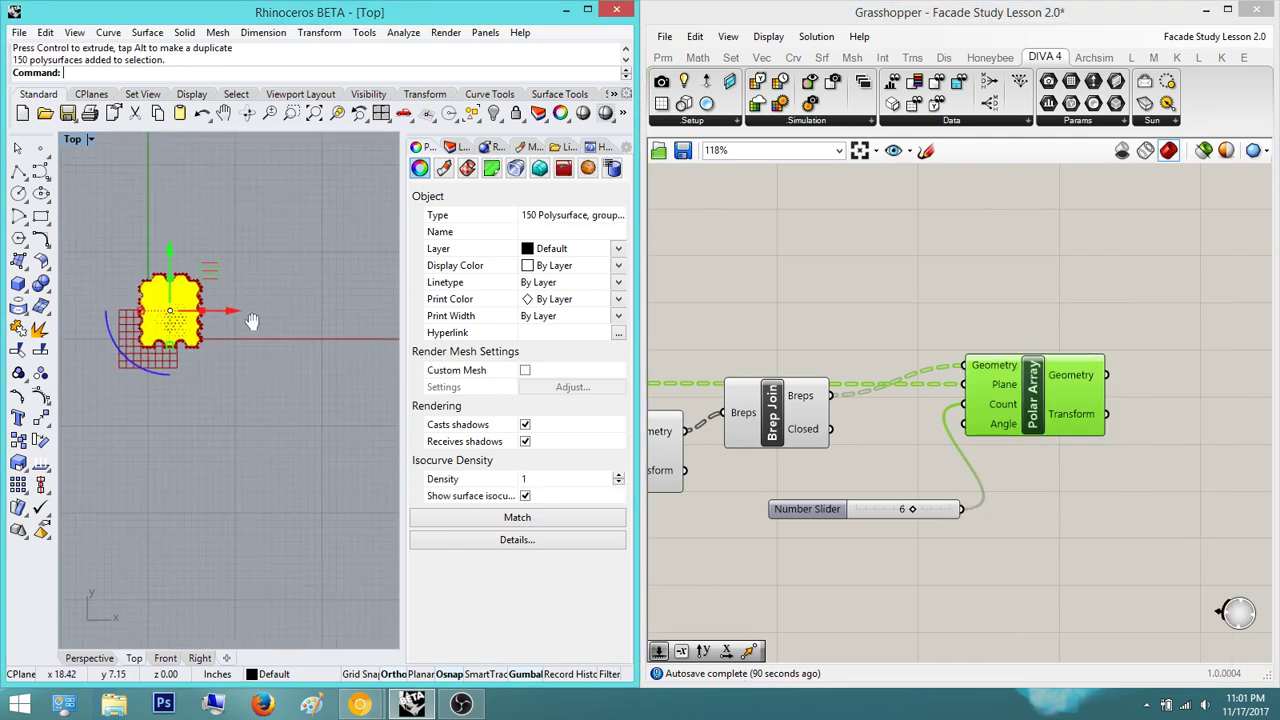
left_click_drag(203, 345, 391, 342)
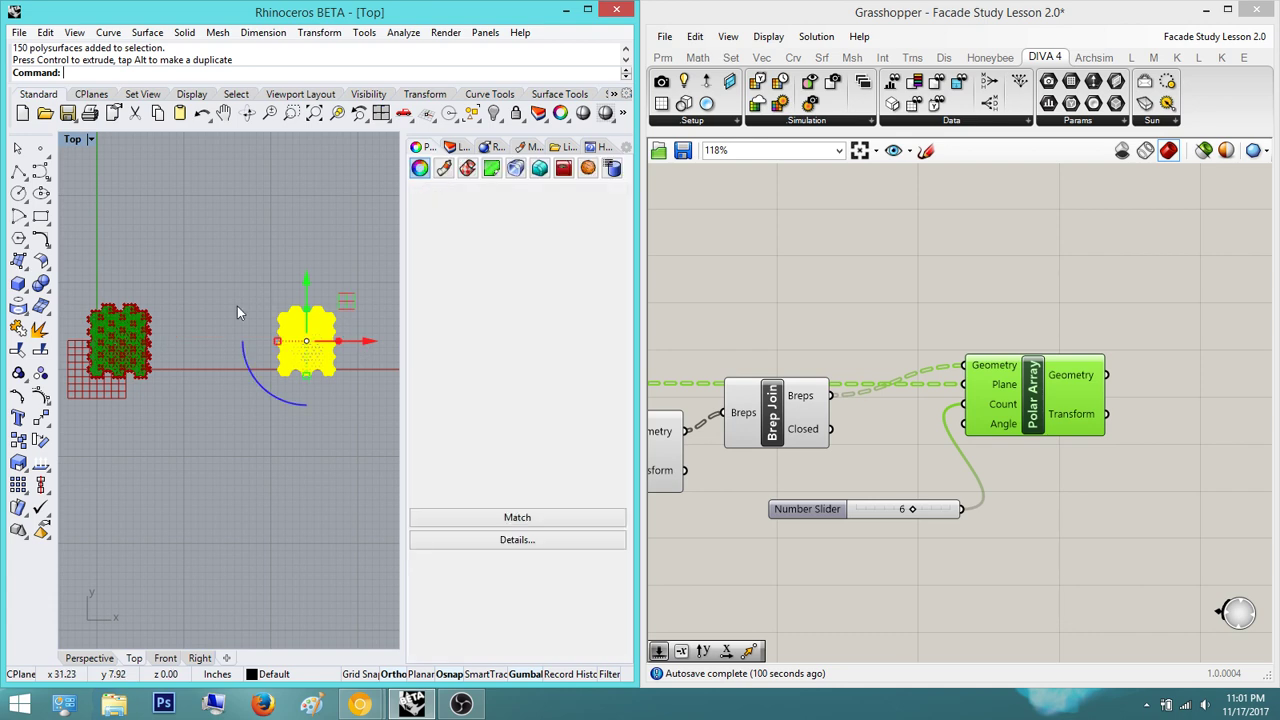
- Frame the baked facade in the Perspective view and set that viewport to shaded display
left_click(87, 658)
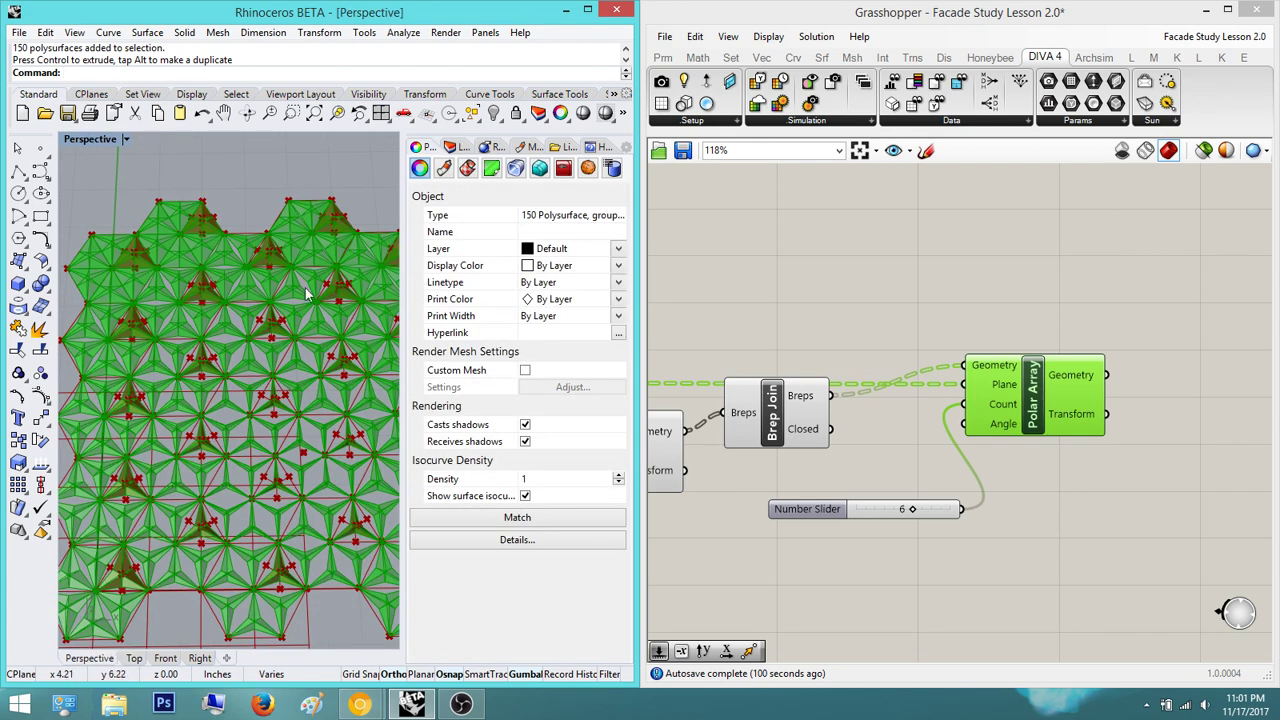
left_click(341, 113)
right_click_drag(340, 390, 253, 330)
scroll(305, 295, "up", 3)
left_click(334, 221)
left_click(127, 139)
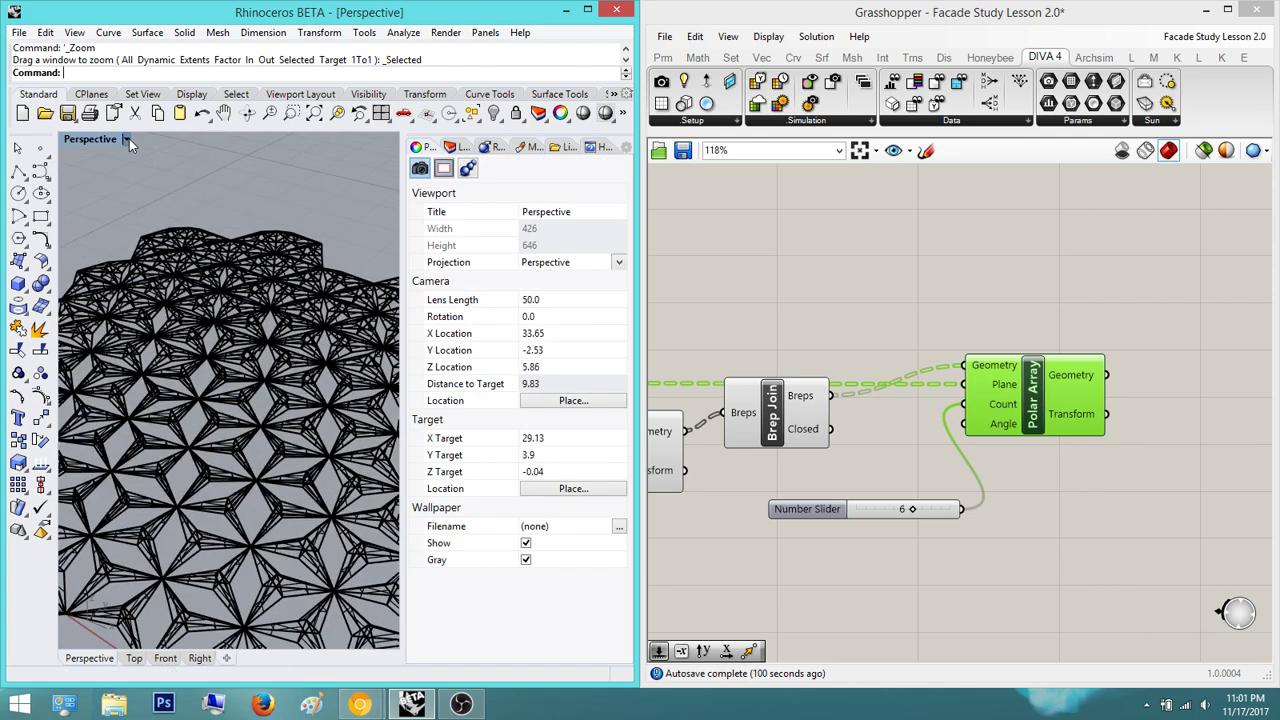
left_click(188, 197)
- Examine the baked panels up close from below, looking for open sides where the folded surfaces meet
scroll(230, 422, "up", 6)
right_click_drag(237, 420, 278, 207)
scroll(278, 207, "up", 4)
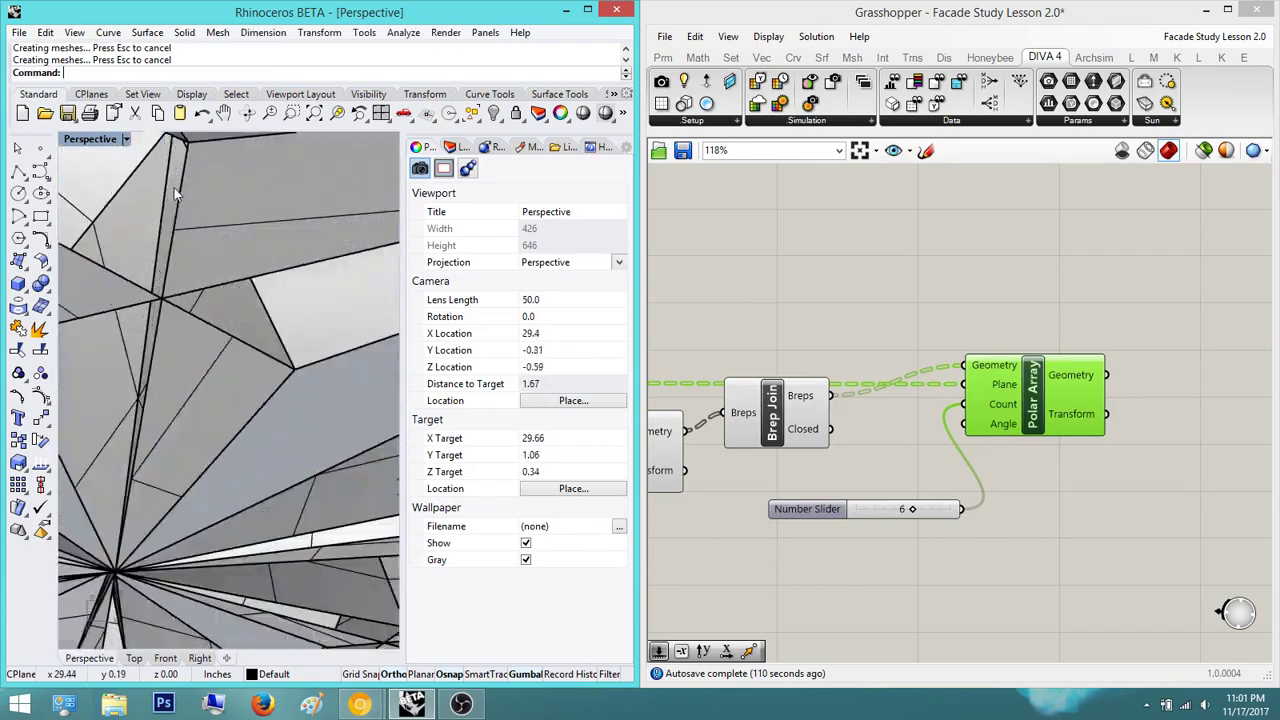
left_click(226, 209)
left_click(228, 153)
right_click_drag(226, 172, 279, 181)
right_click_drag(250, 265, 233, 305)
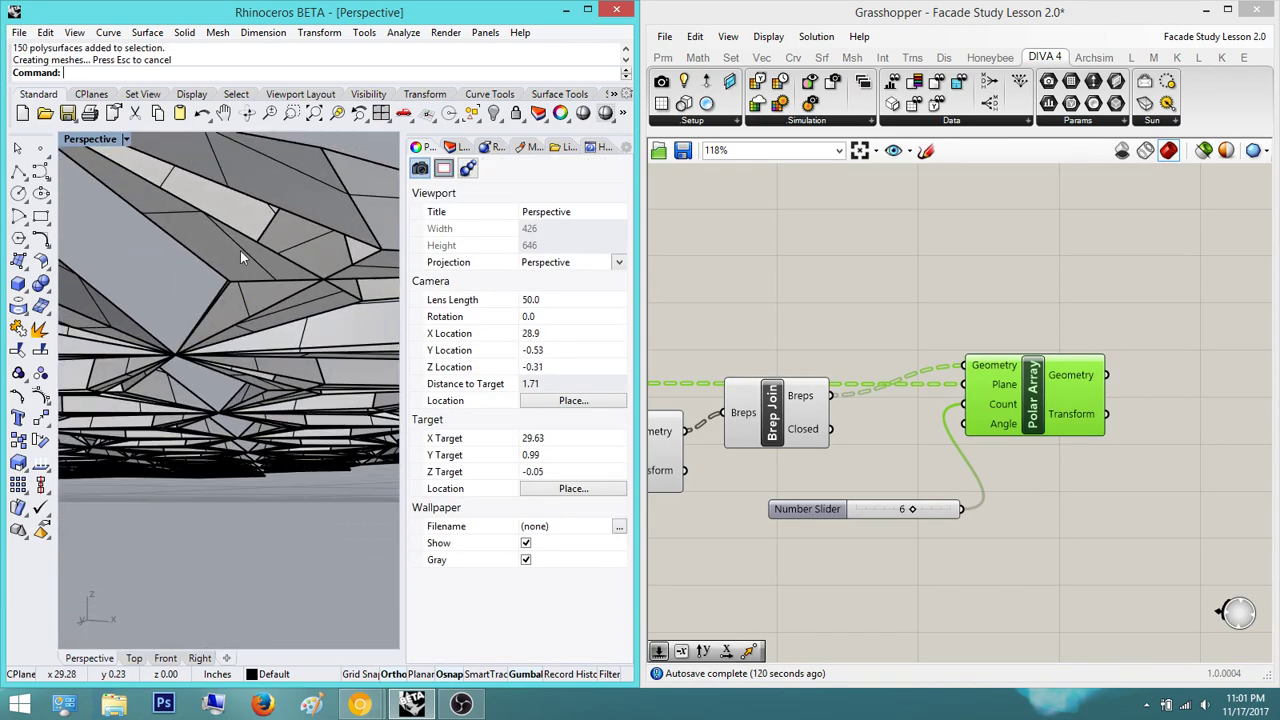
- Try to close the baked facade polysurfaces with the Cap command
left_click(240, 257)
left_click(340, 193)
right_click_drag(305, 226, 266, 377)
left_click(257, 370)
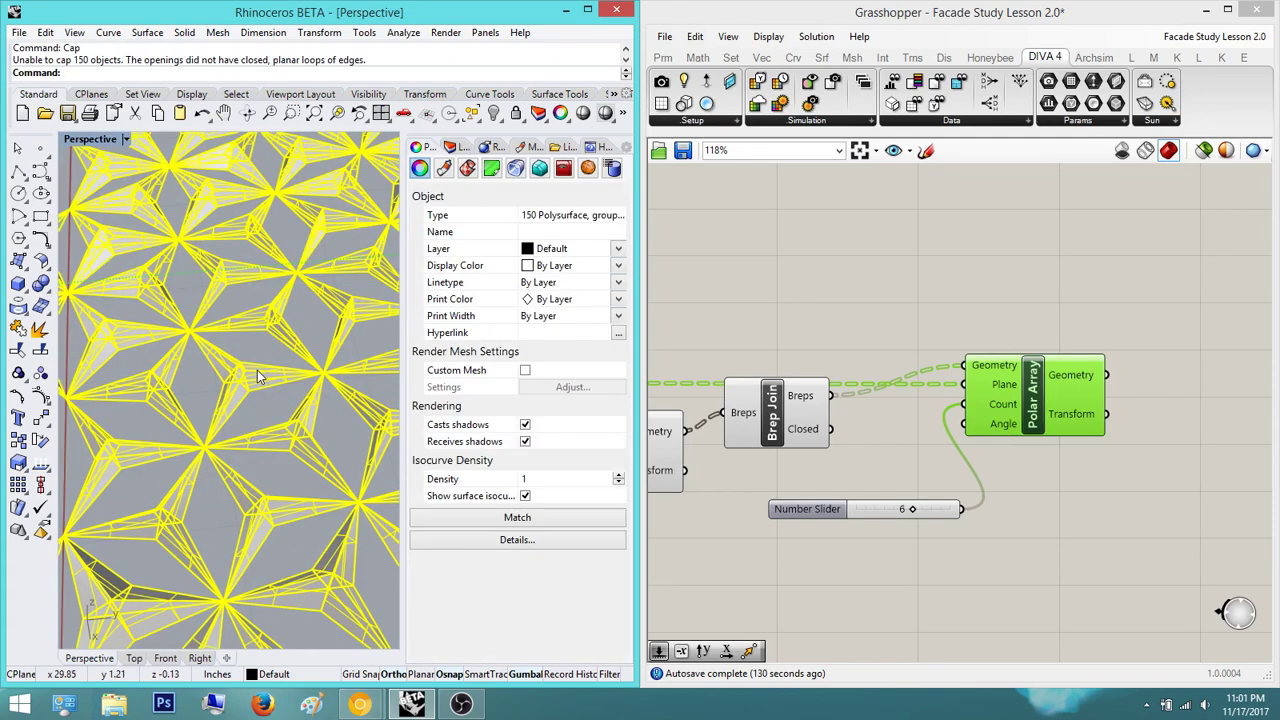
key("Escape")
- Delete the baked facade polysurfaces and return to the facade preview in the Top view
right_click_drag(230, 372, 334, 247)
scroll(280, 294, "up", 8)
right_click_drag(282, 322, 330, 440)
scroll(300, 376, "down", 10)
scroll(325, 470, "down", 8)
right_click_drag(315, 418, 280, 444, "shift")
scroll(278, 443, "up", 6)
left_click(278, 442)
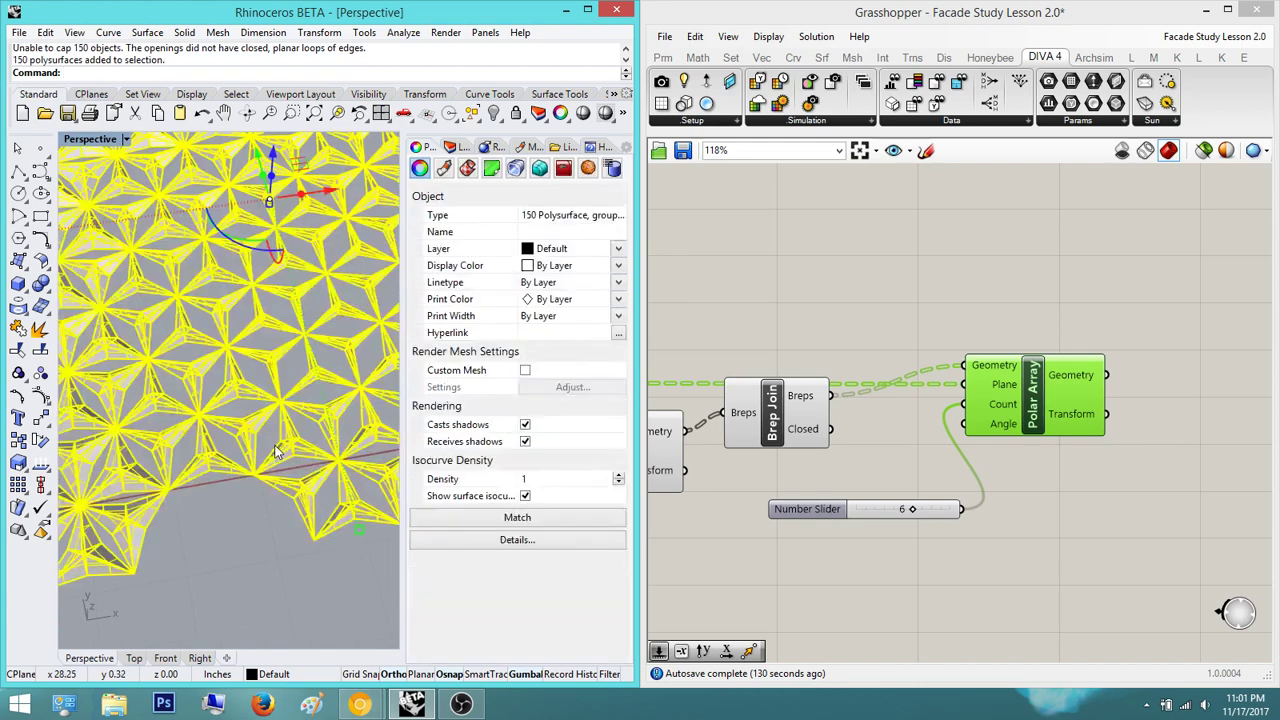
key("Delete")
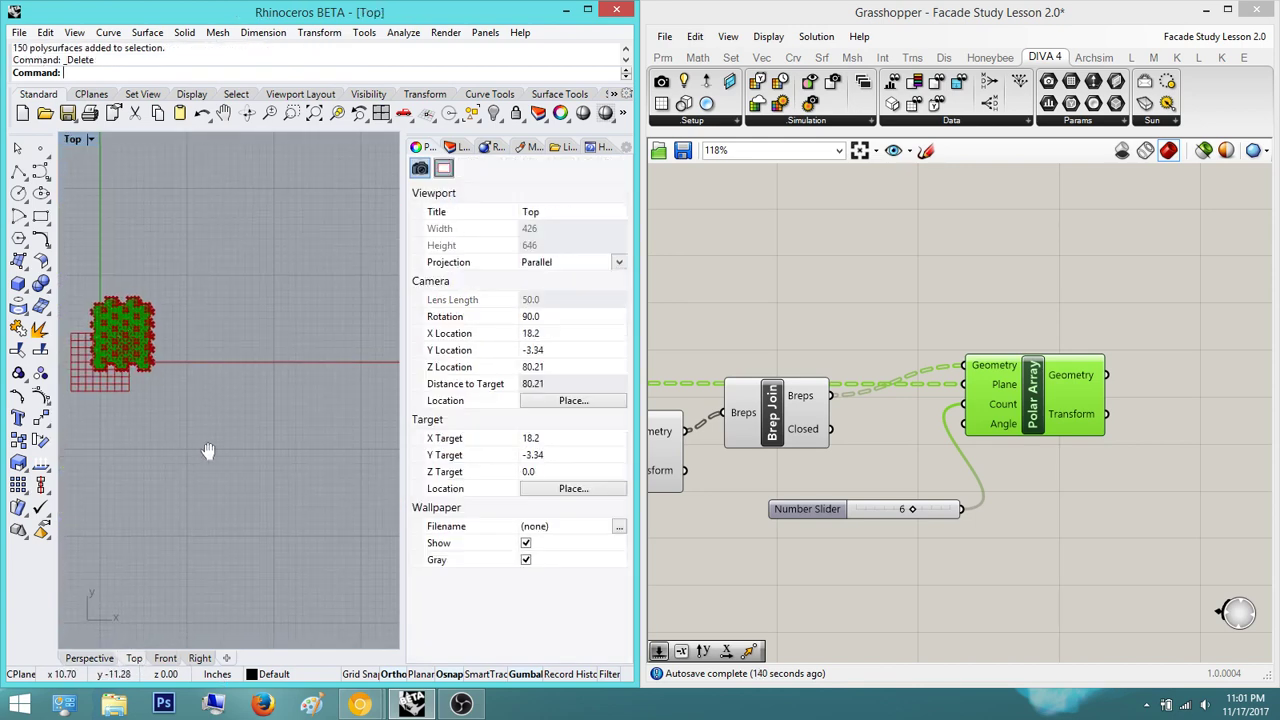
scroll(181, 312, "up", 5)
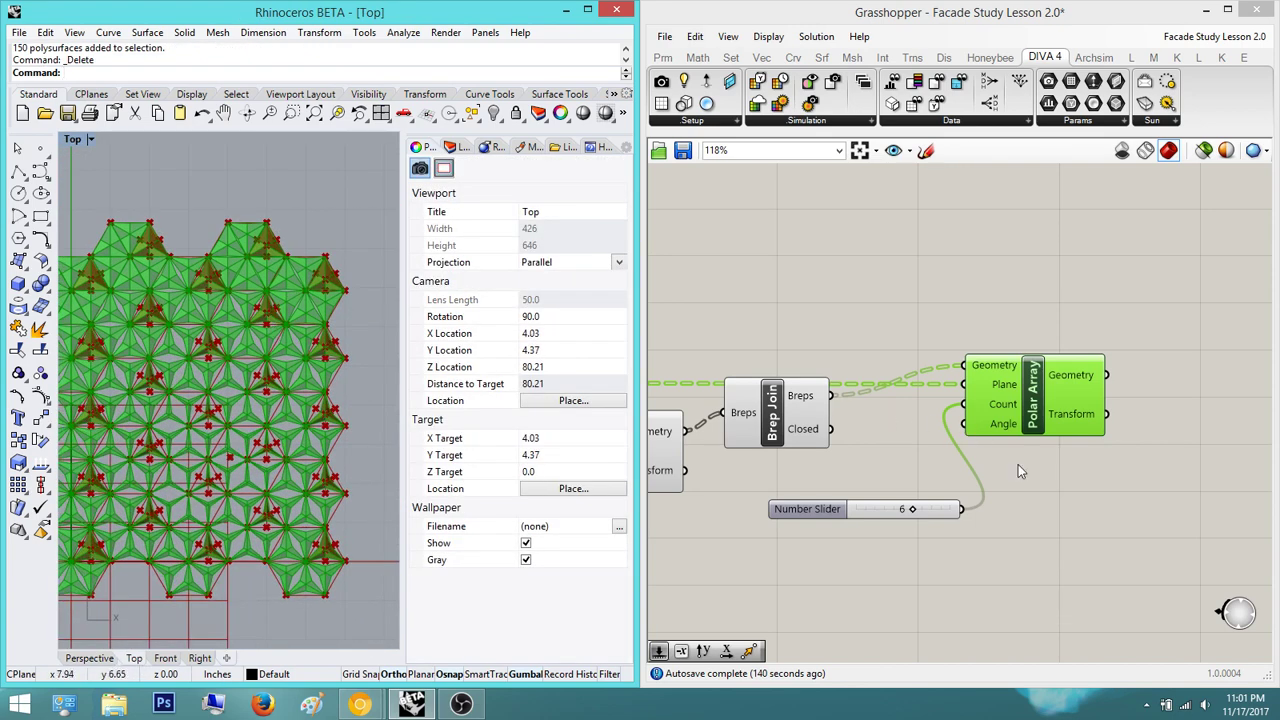
- Add a Cap Holes component fed by the final Polar Array's Geometry output and check its error message
left_click(1023, 514)
right_click_drag(1024, 516, 954, 518)
type("cap")
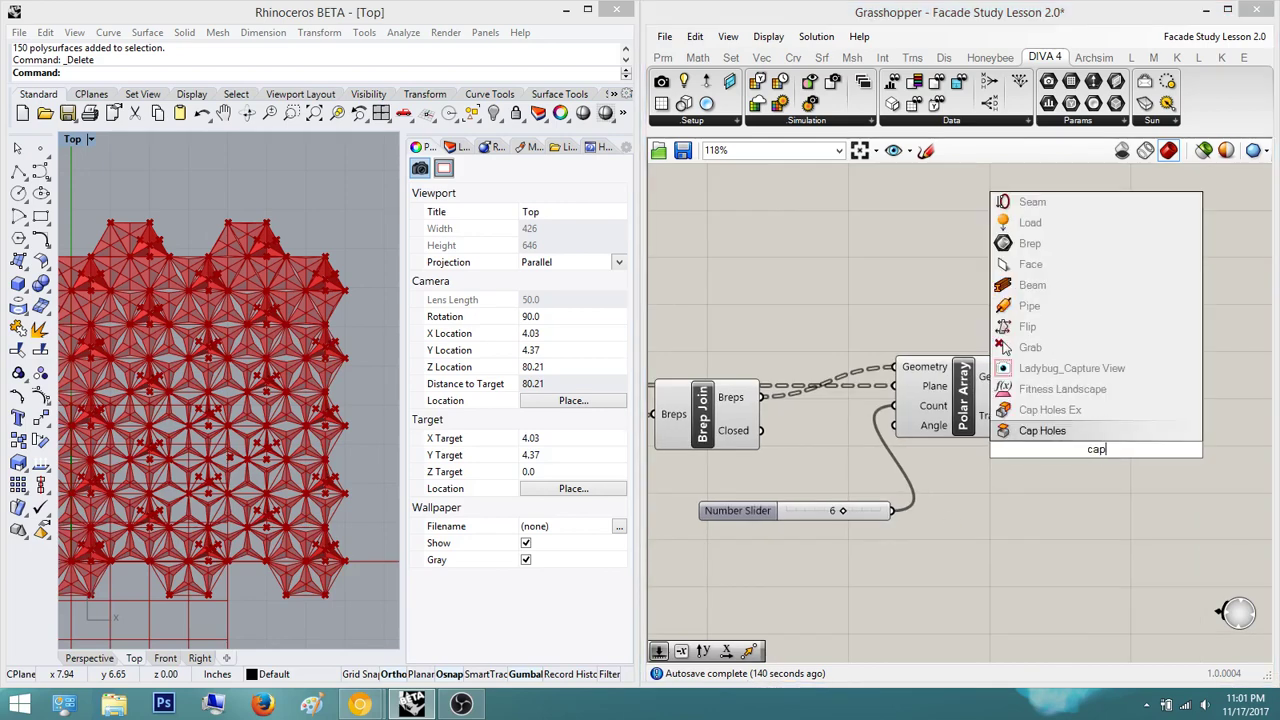
key("Return")
scroll(1097, 458, "up", 3)
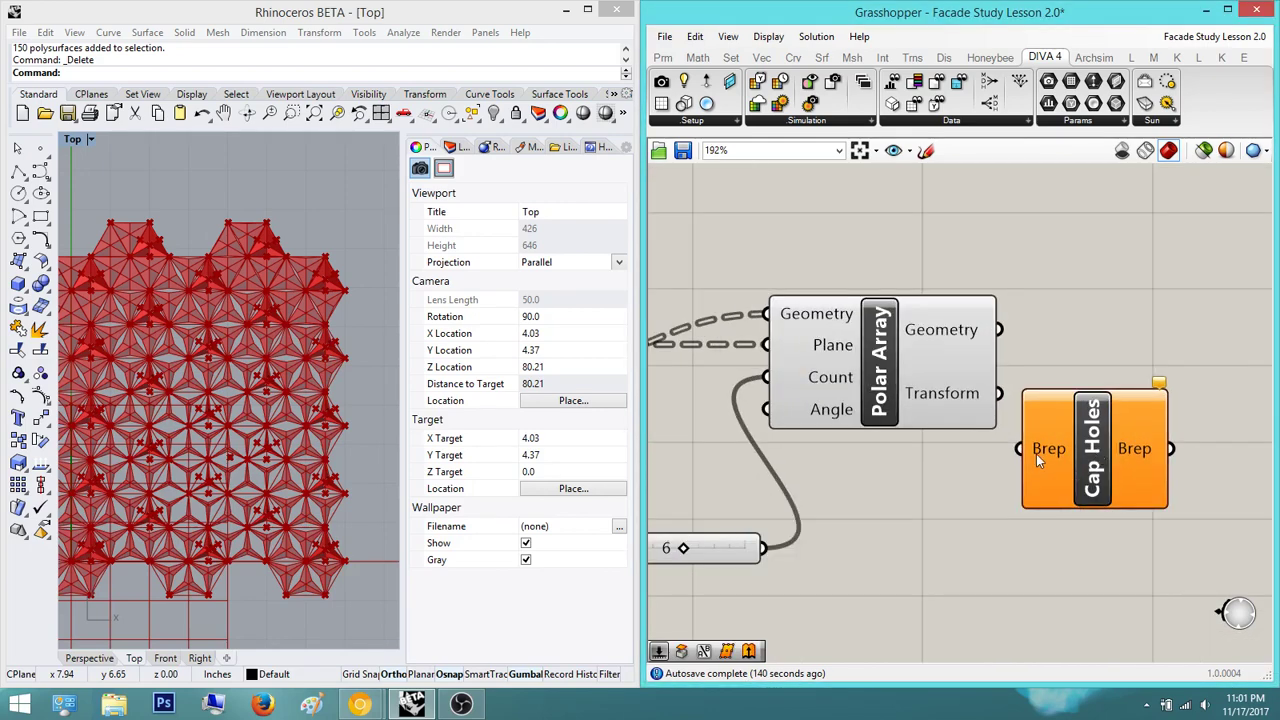
left_click_drag(1118, 480, 1127, 477)
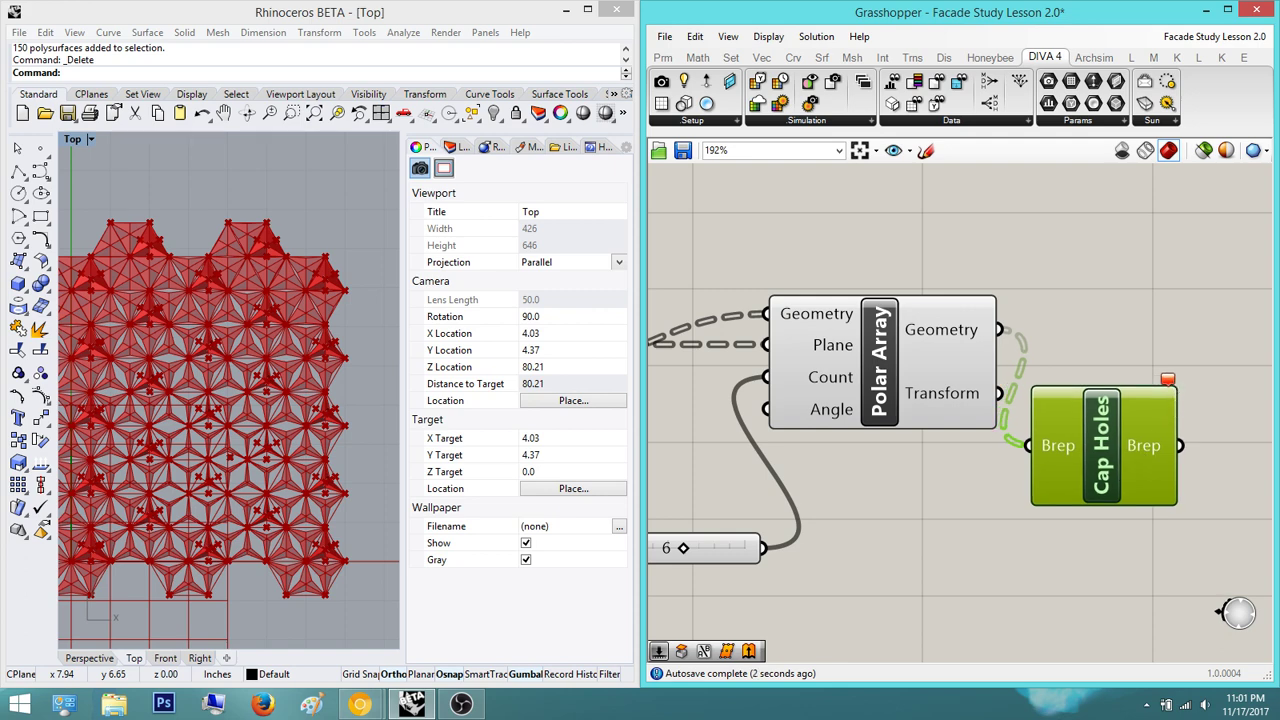
right_click_drag(1149, 495, 880, 442)
mouse_move(872, 404)
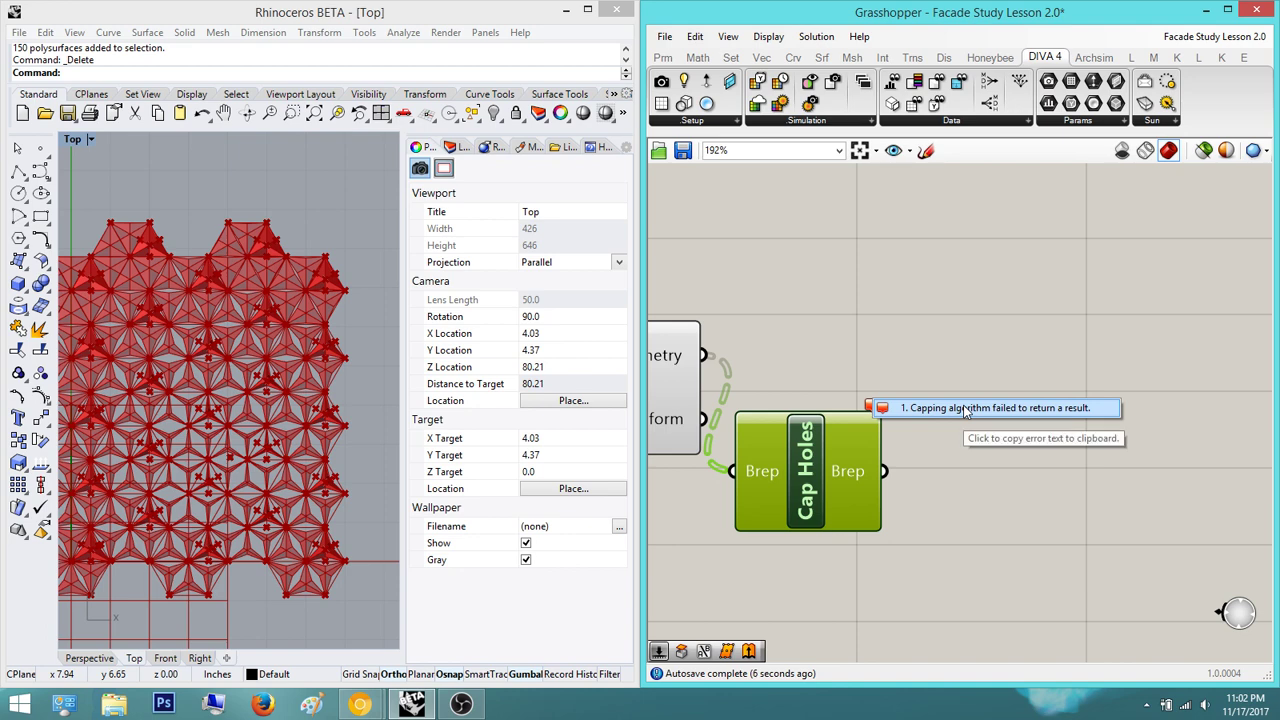
- Add a Cap Holes Ex component and connect the final Polar Array's Geometry output to its Brep input
double_click(891, 329)
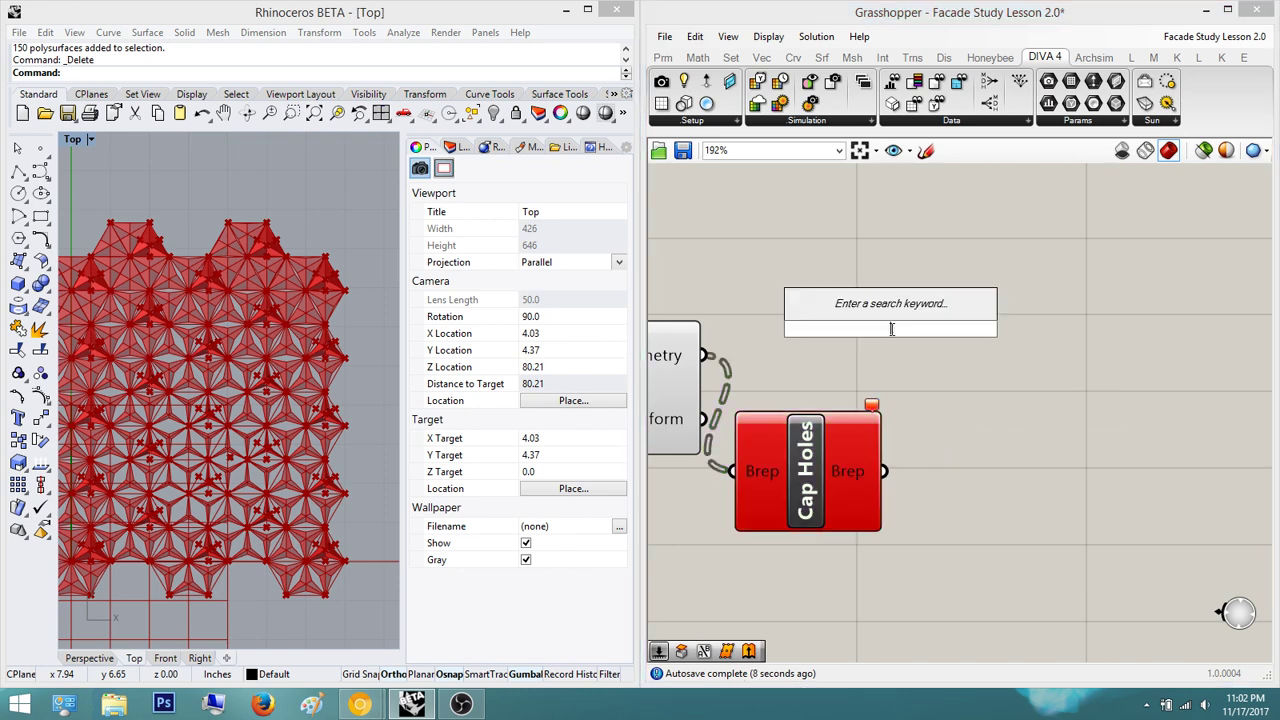
type("cap")
key("Up")
key("Return")
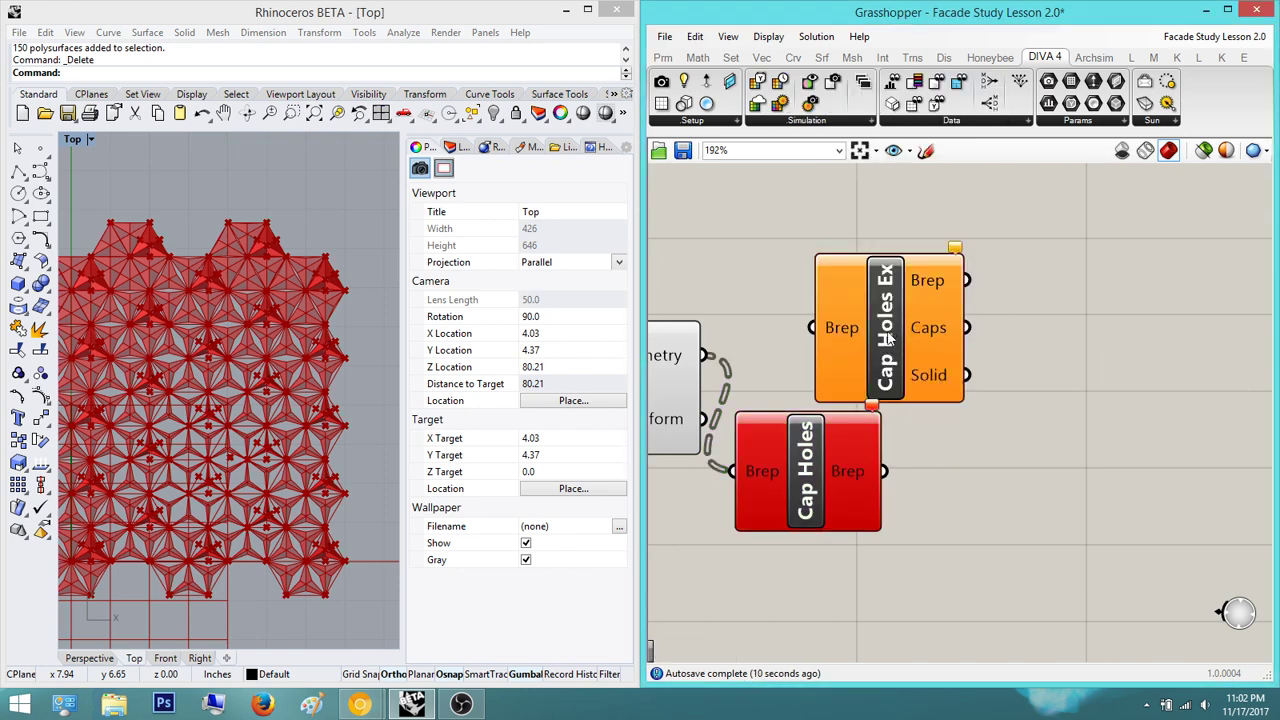
scroll(887, 340, "up", 1)
left_click_drag(686, 366, 684, 364)
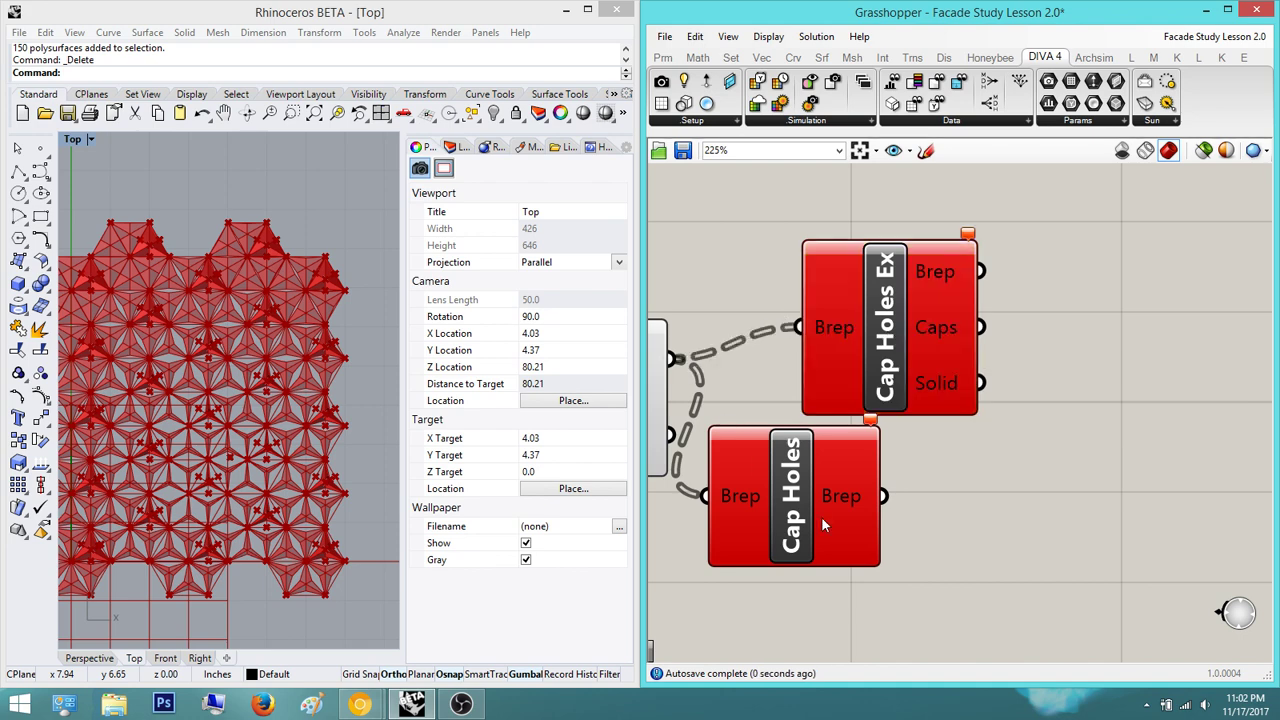
- Delete the Cap Holes and Cap Holes Ex components
left_click_drag(1061, 655, 783, 277)
scroll(965, 385, "down", 3)
key("Delete")
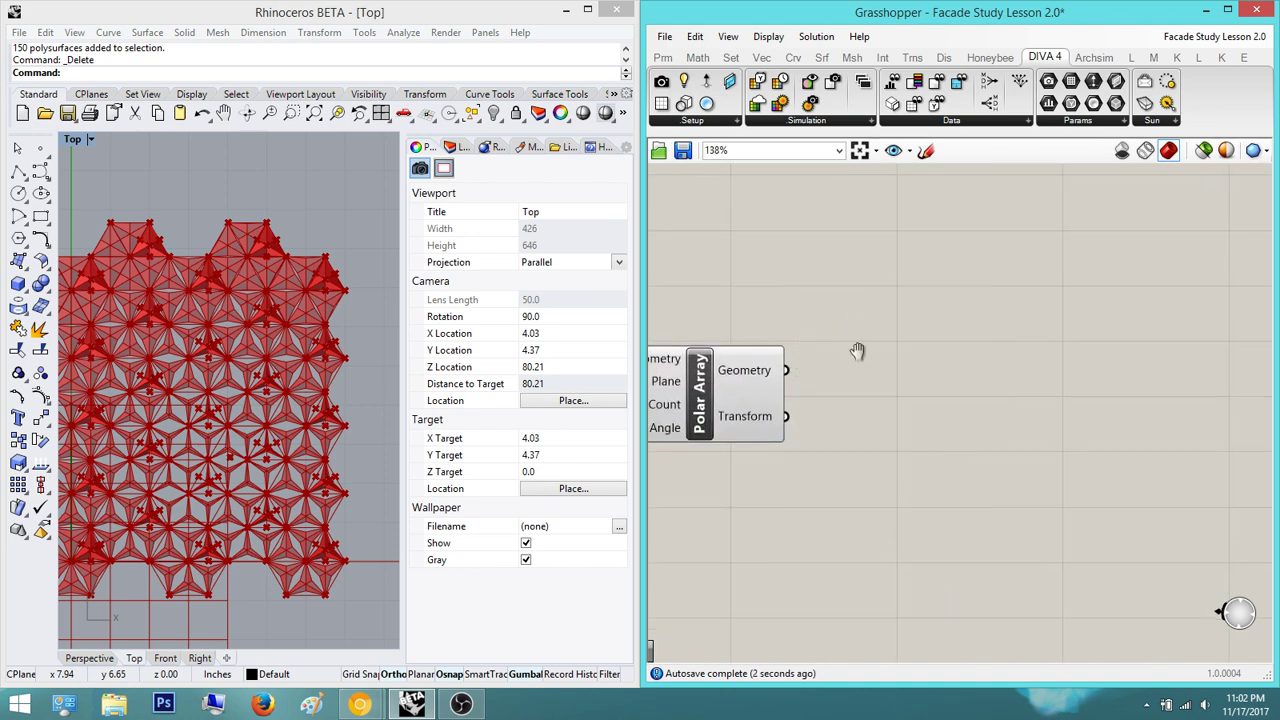
- Highlight the final Polar Array's geometry and examine its panels in the Top view
right_click_drag(806, 354, 1046, 336)
left_click(883, 390)
right_click_drag(772, 420, 969, 405)
scroll(285, 400, "up", 5)
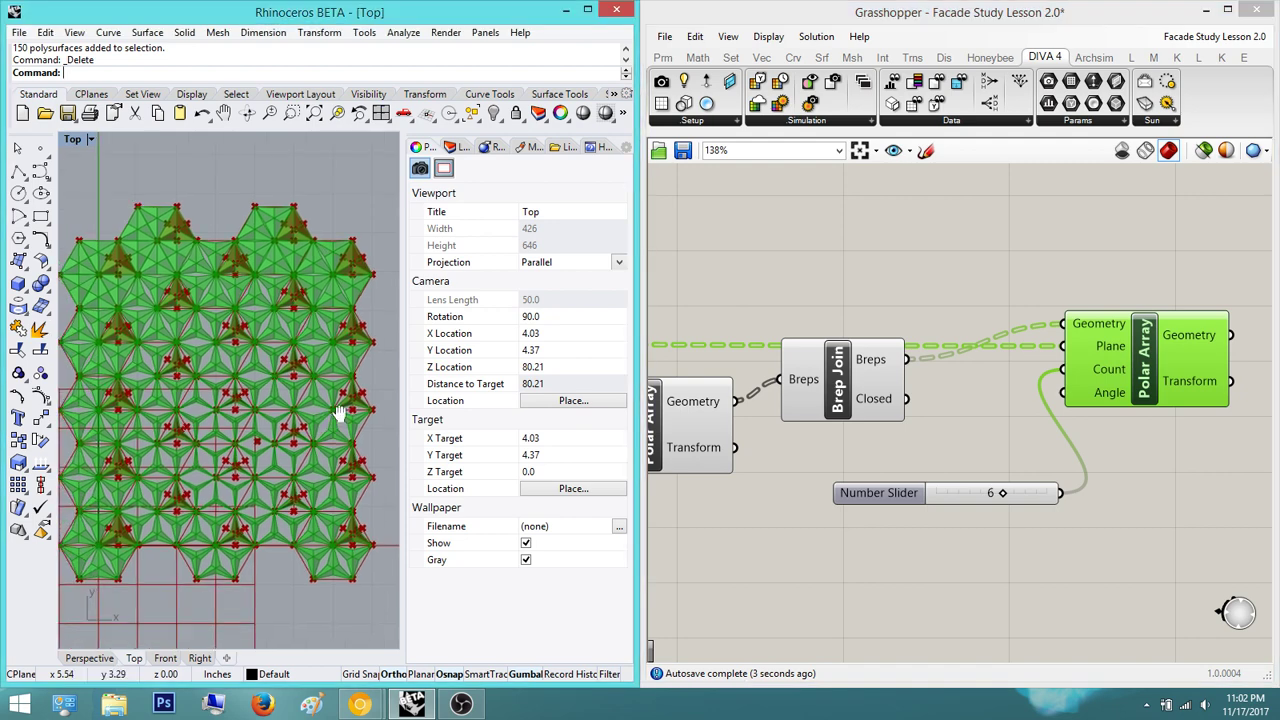
scroll(238, 357, "up", 4)
scroll(178, 420, "down", 3)
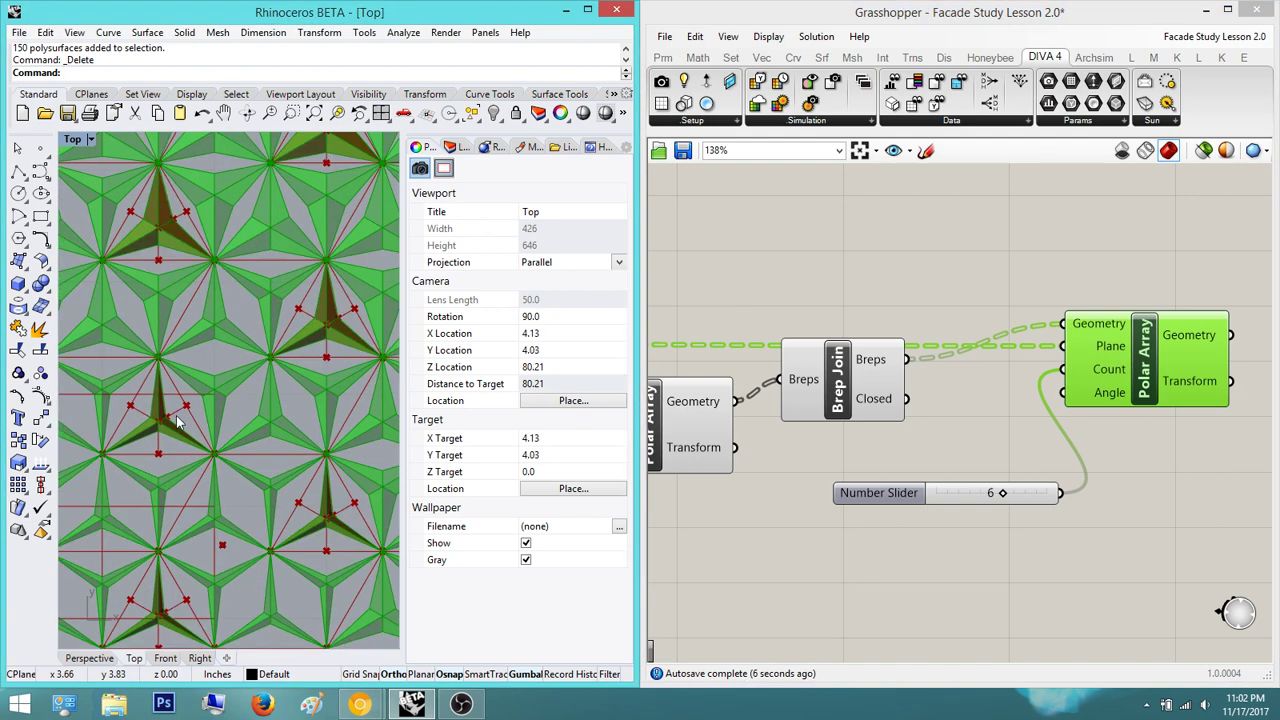
- Examine the final Polar Array's panels up close from underneath in the Perspective view
left_click(89, 658)
scroll(257, 417, "down", 6)
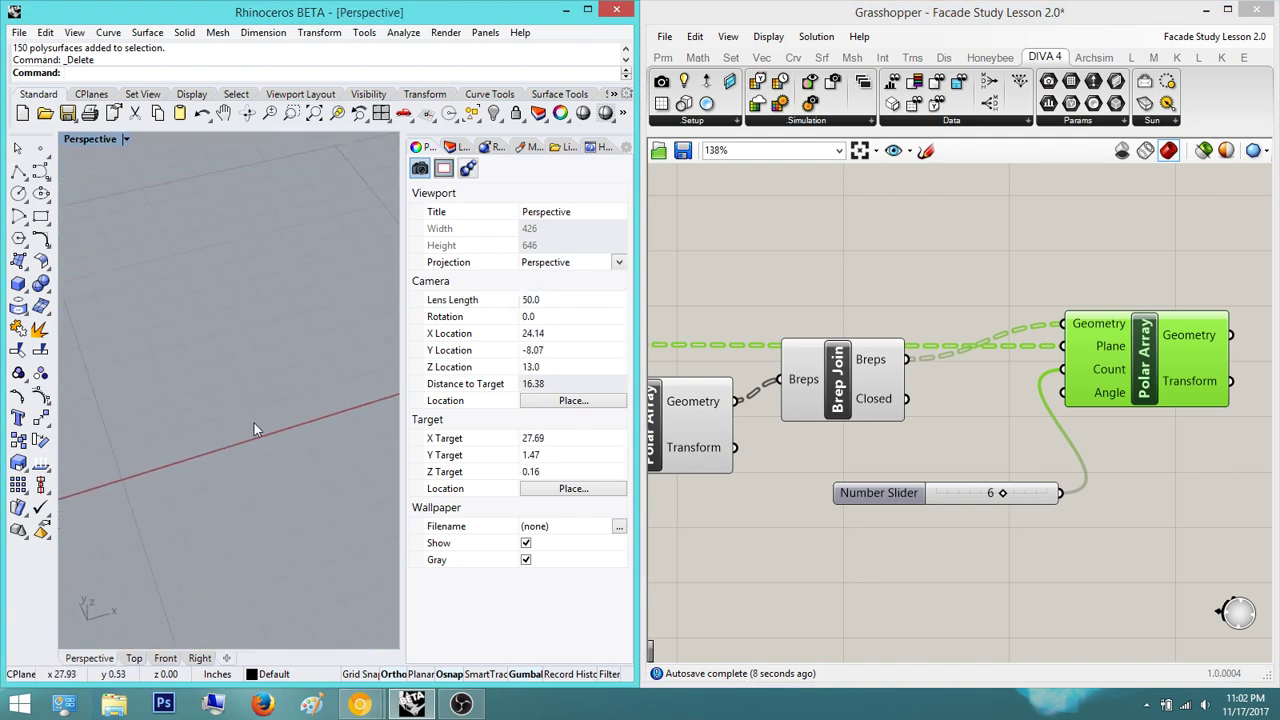
scroll(162, 455, "up", 10)
right_click_drag(161, 502, 192, 388)
scroll(172, 480, "up", 8)
scroll(286, 200, "up", 5)
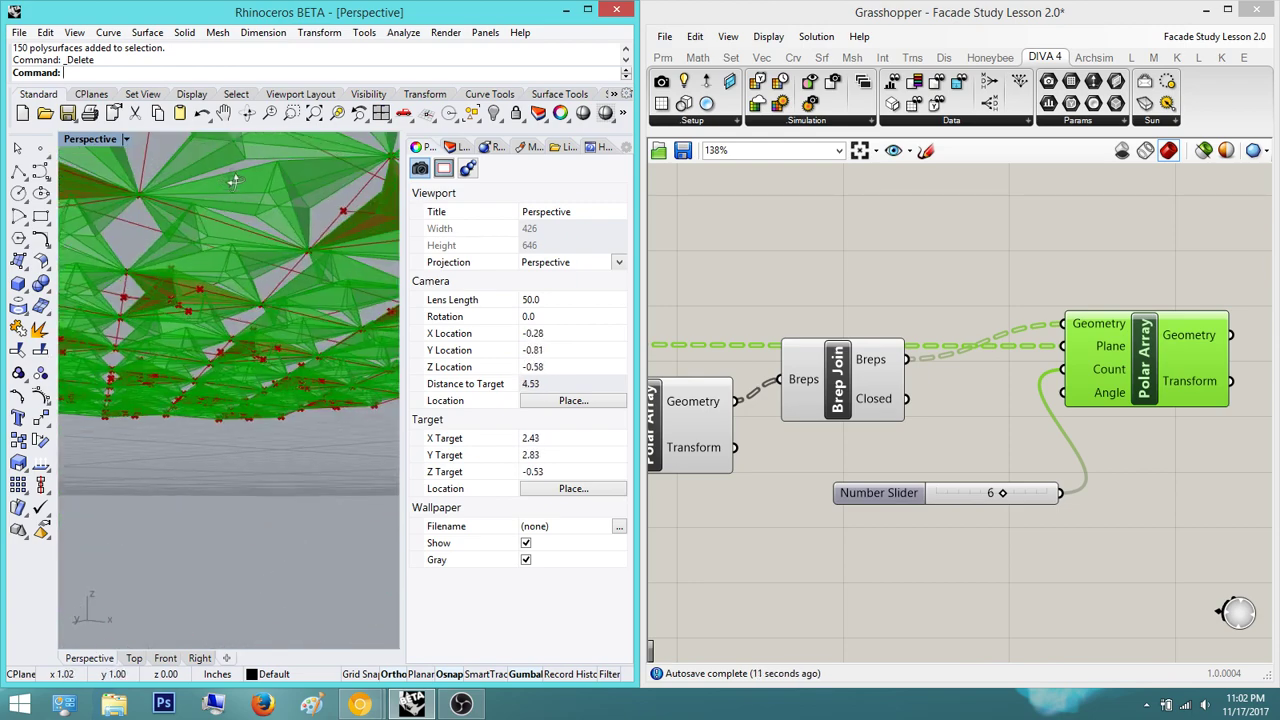
right_click_drag(288, 206, 295, 170)
scroll(309, 170, "up", 7)
scroll(309, 172, "down", 2)
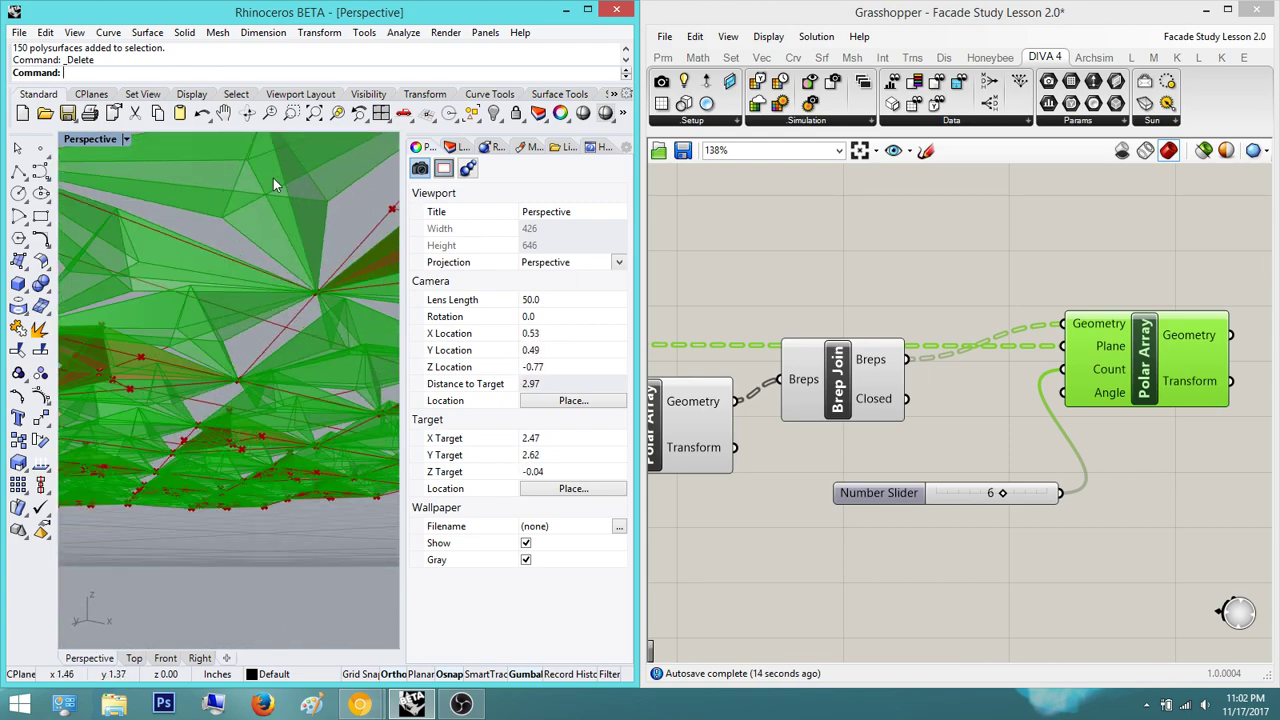
- Trace the chain back to the upper 4Point Surface and examine which panel face it generates
right_click_drag(720, 320, 922, 306)
left_click(926, 266)
right_click_drag(678, 348, 892, 365)
scroll(888, 362, "down", 3)
right_click_drag(732, 341, 902, 335)
scroll(903, 340, "up", 2)
left_click(740, 305)
right_click_drag(300, 320, 194, 407)
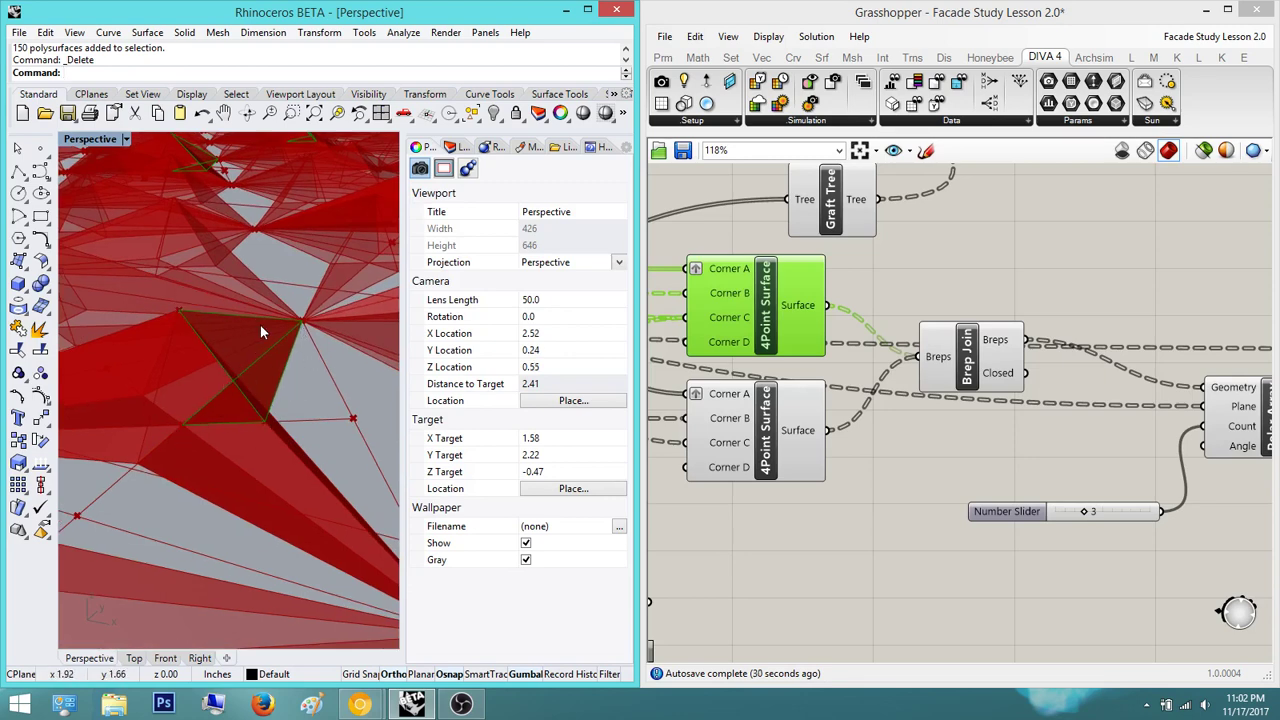
- Examine the wires feeding the upper 4Point Surface's corners and check the options of its Corner C input
right_click_drag(771, 333, 968, 348)
left_click(1116, 283)
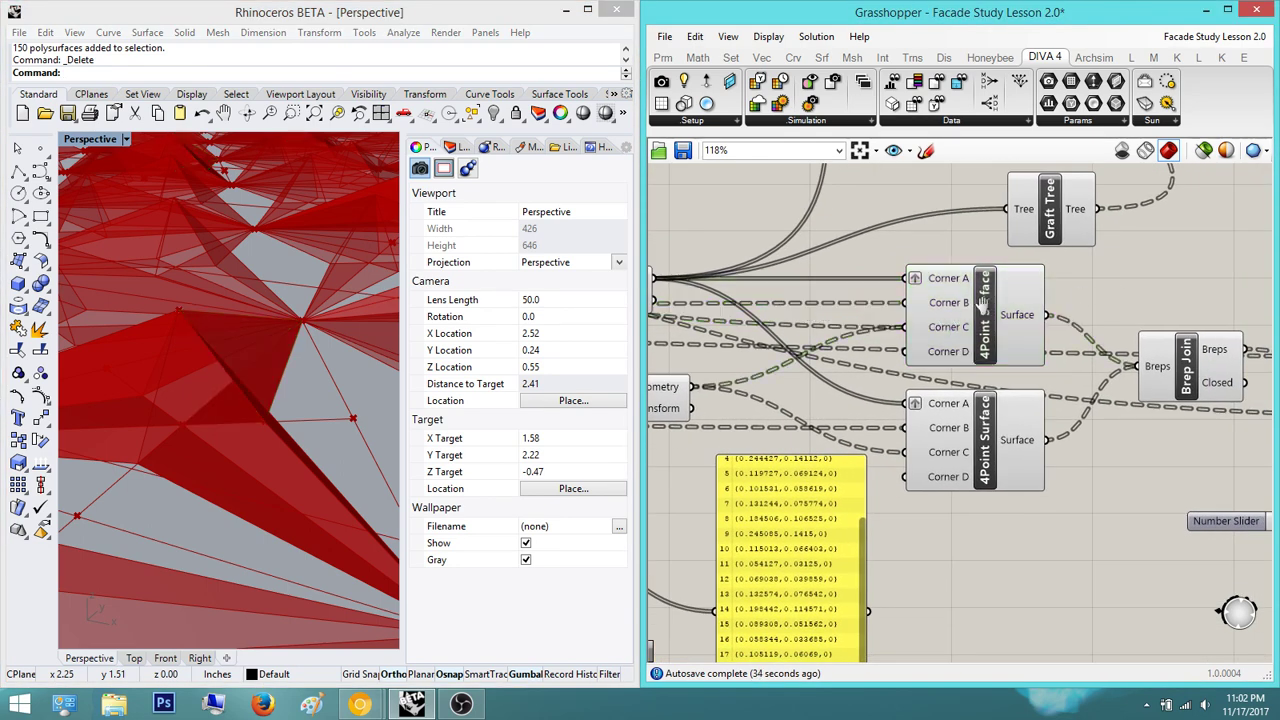
right_click_drag(872, 329, 991, 302)
scroll(1037, 328, "up", 1)
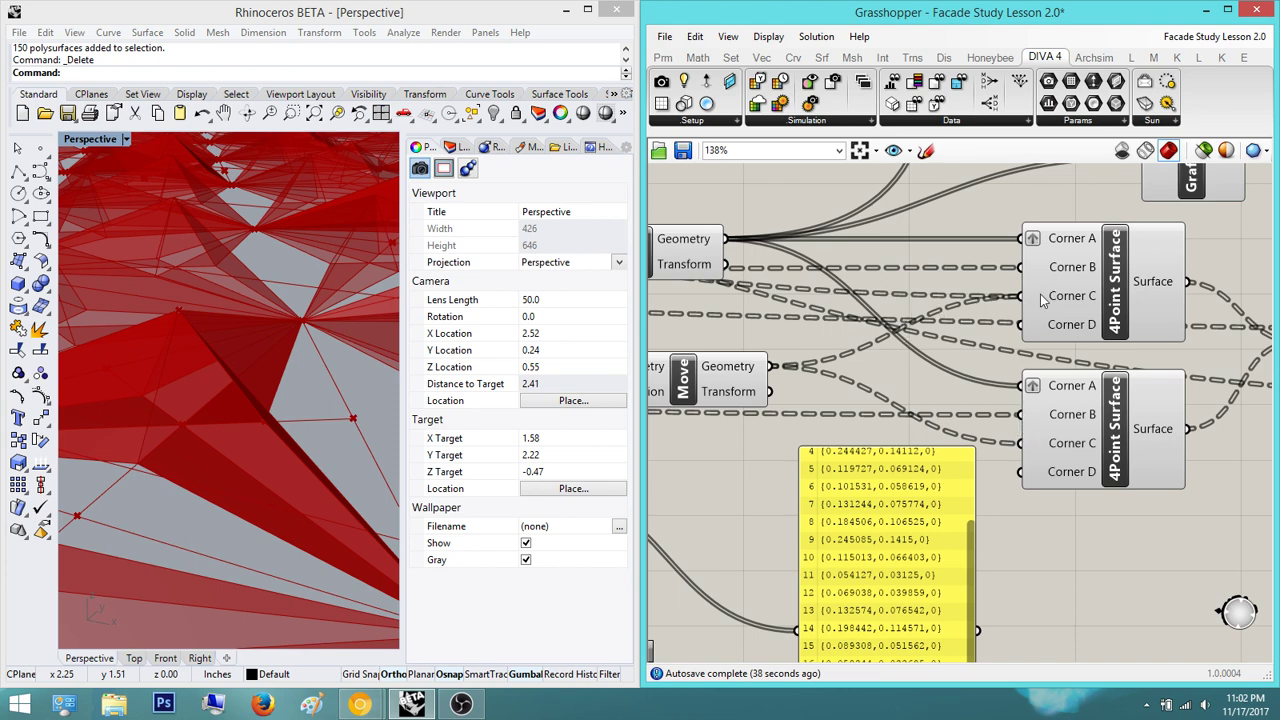
left_click(1059, 306)
right_click(1062, 300)
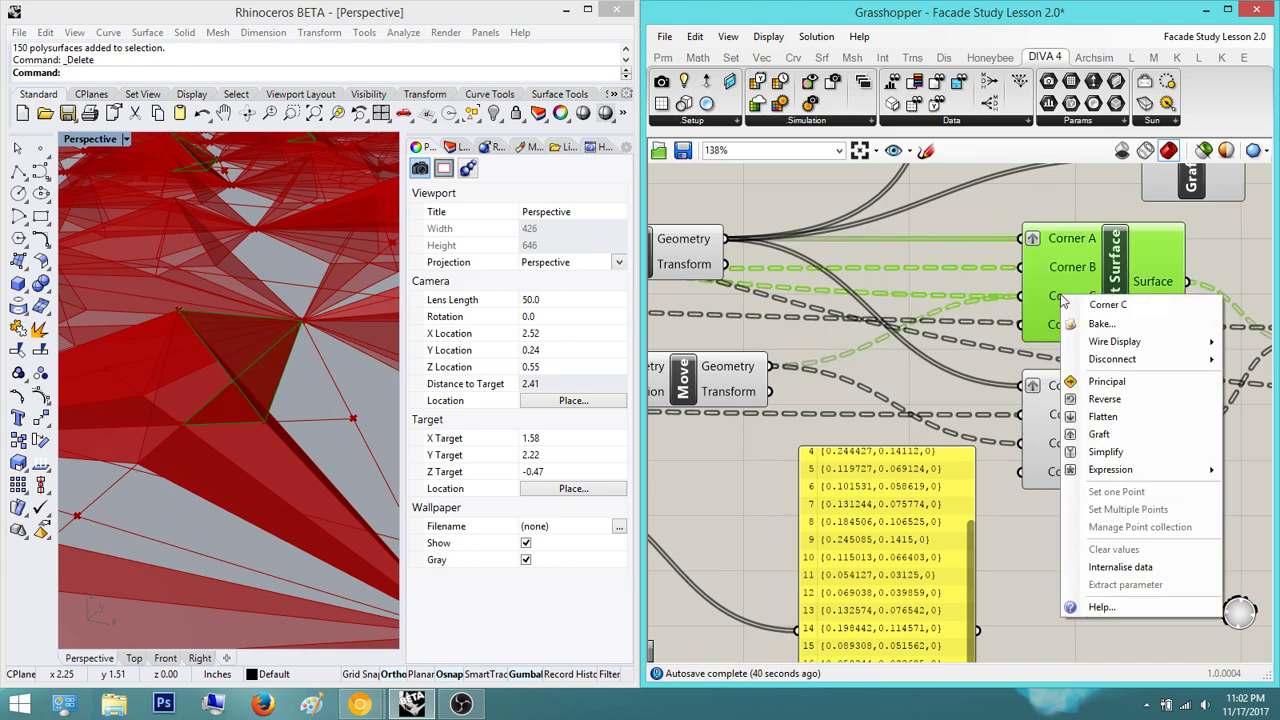
left_click(984, 316)
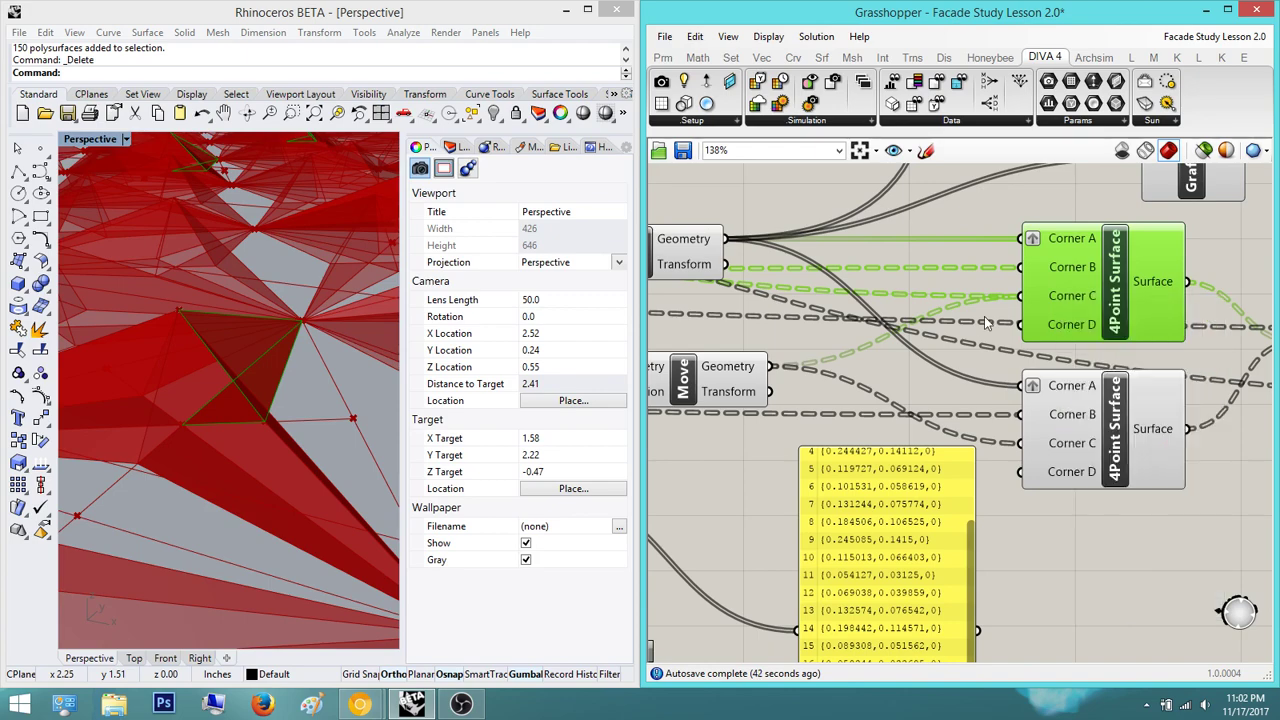
- Trace the components wired into the upper 4Point Surface's Corner C input and highlight their points in the model
scroll(860, 320, "down", 5)
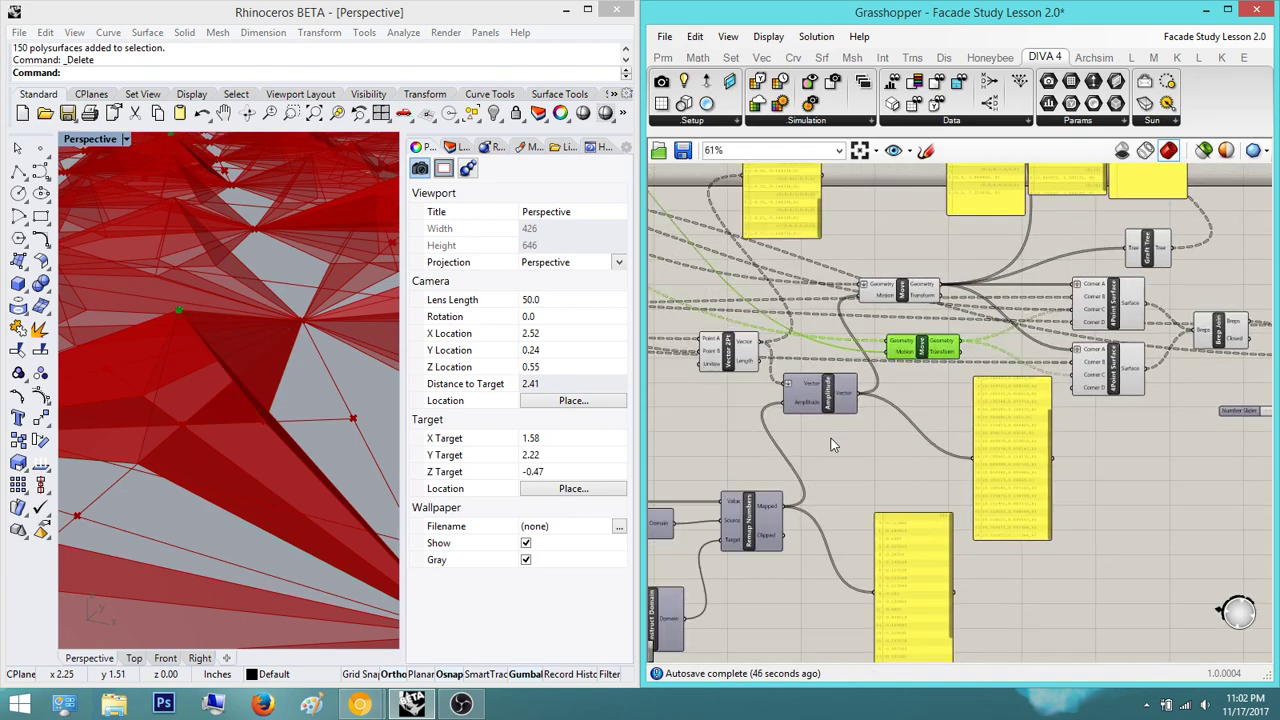
scroll(832, 445, "down", 3)
right_click_drag(938, 417, 1042, 392)
scroll(721, 299, "up", 1)
left_click(701, 300)
right_click_drag(974, 366, 767, 329)
scroll(1134, 384, "up", 5)
right_click_drag(1134, 385, 1054, 411)
scroll(1117, 385, "up", 2)
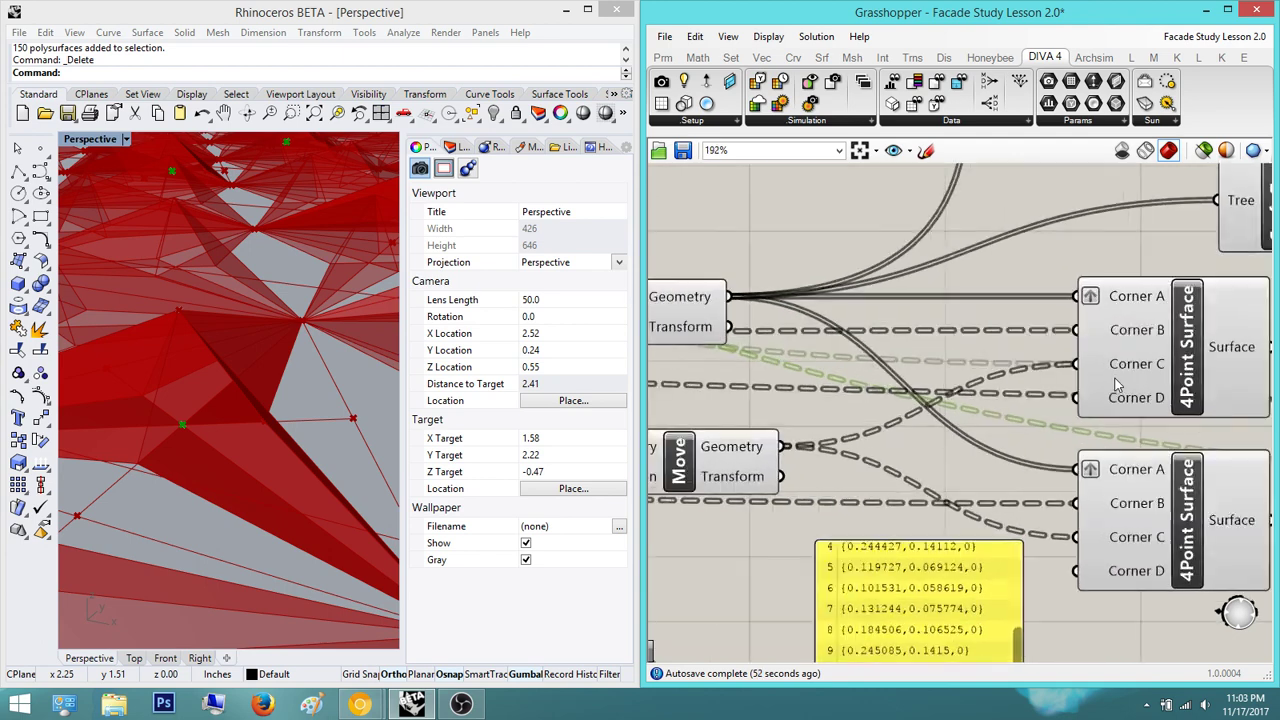
- Disconnect the Curve | Curve points from the upper 4Point Surface's Corner C, keeping only the Move geometry as its source
scroll(1118, 385, "up", 1)
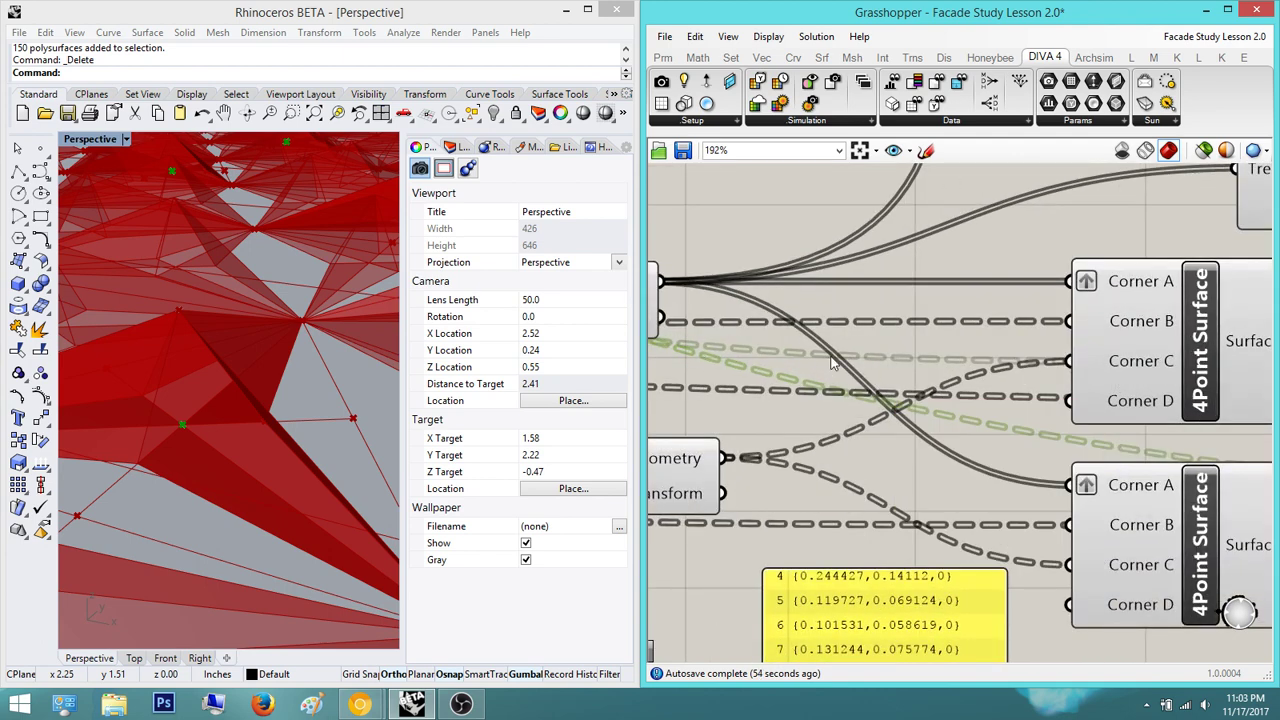
right_click(1107, 364)
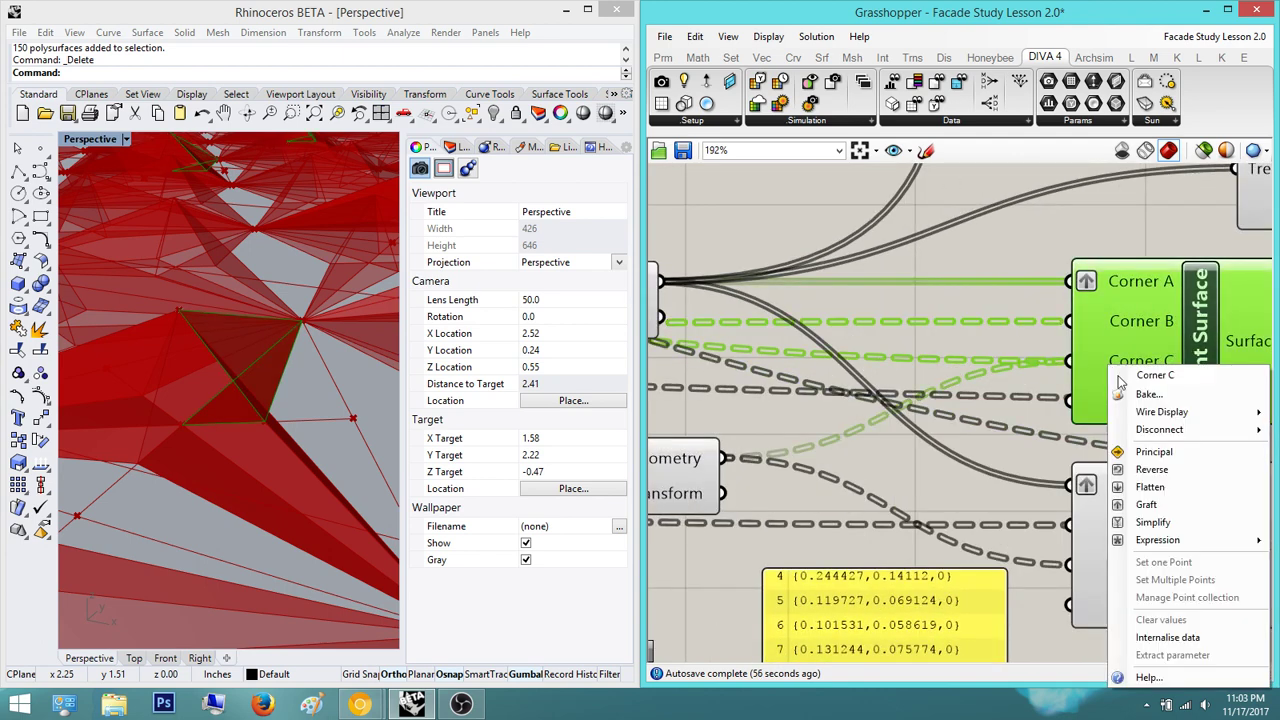
right_click_drag(1224, 518, 877, 535)
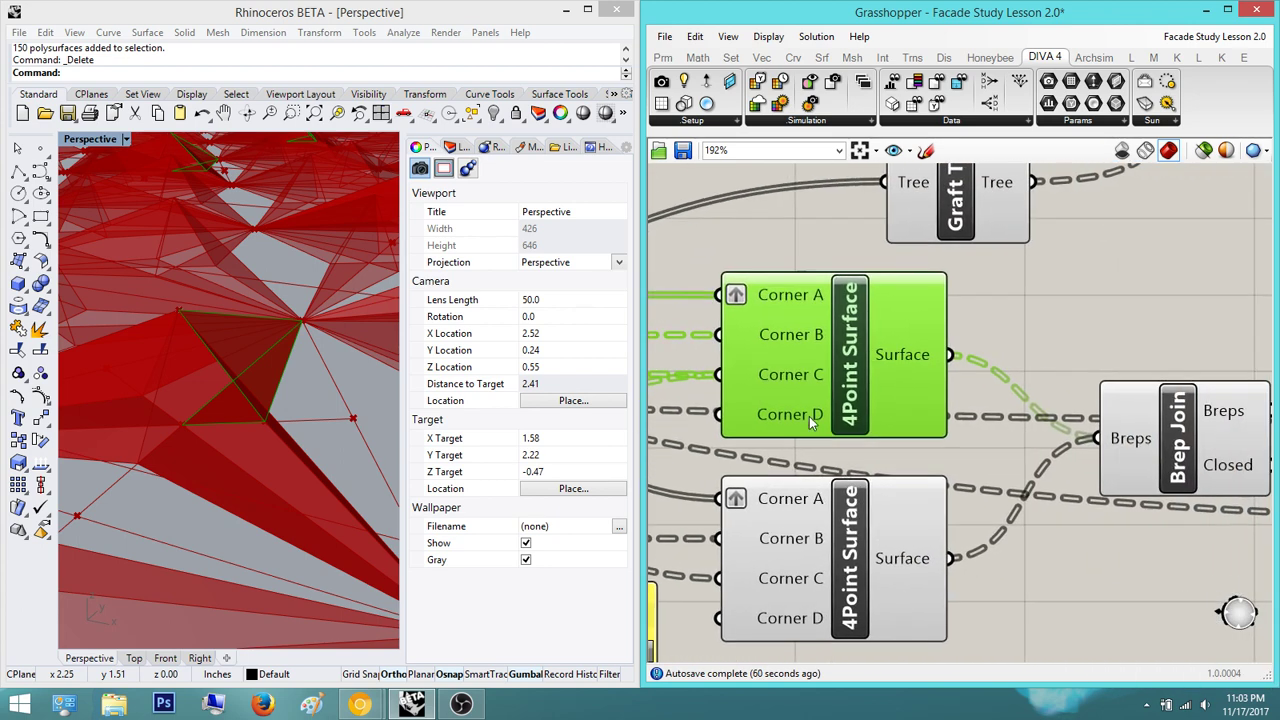
right_click(774, 379)
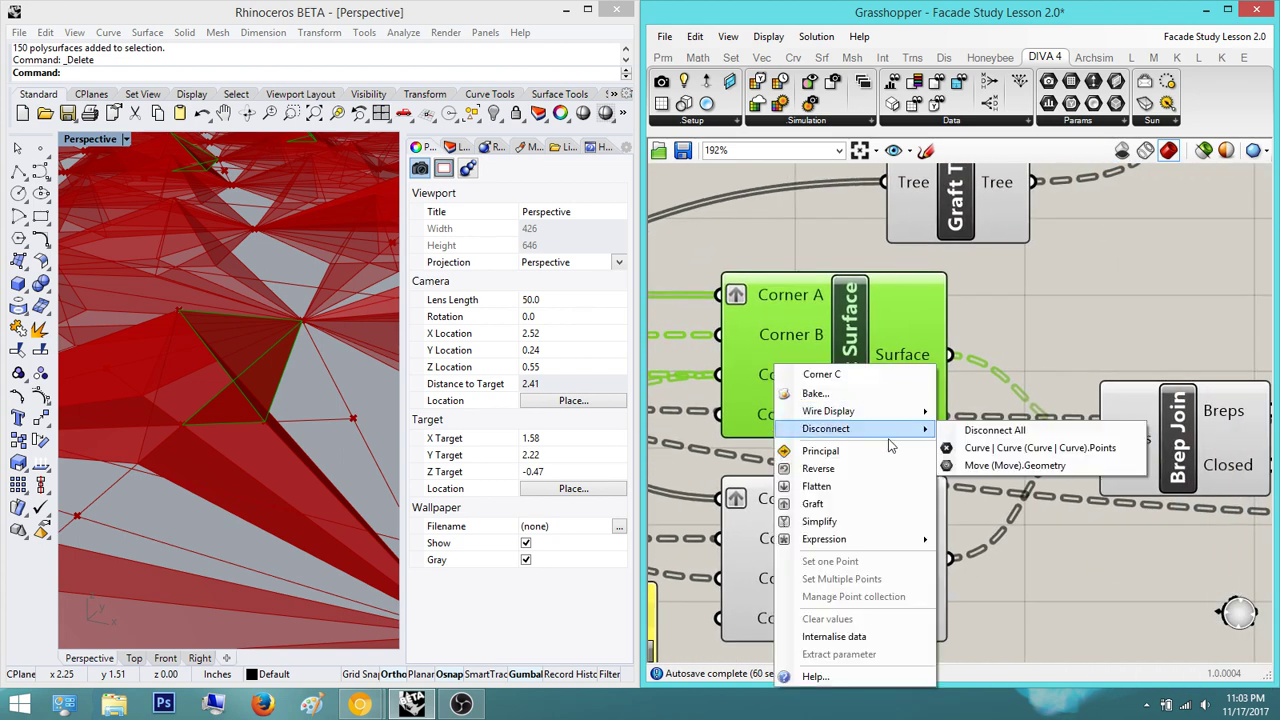
mouse_move(915, 428)
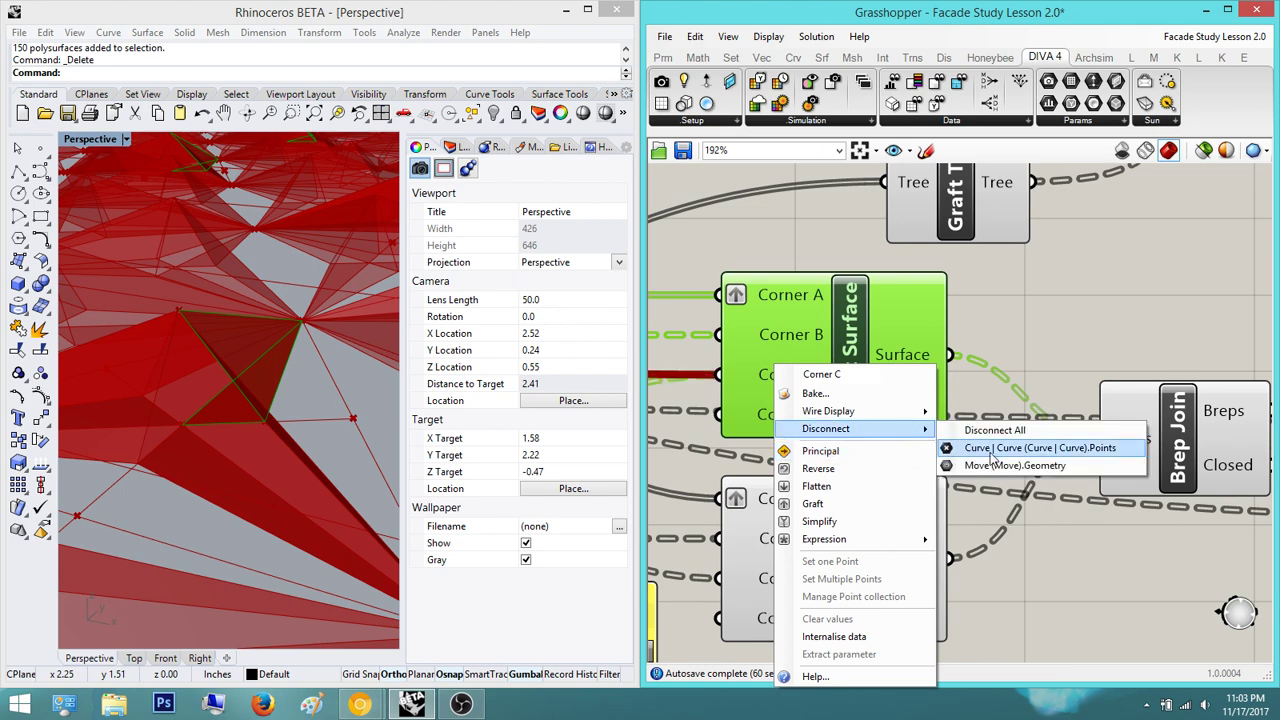
left_click(1010, 363)
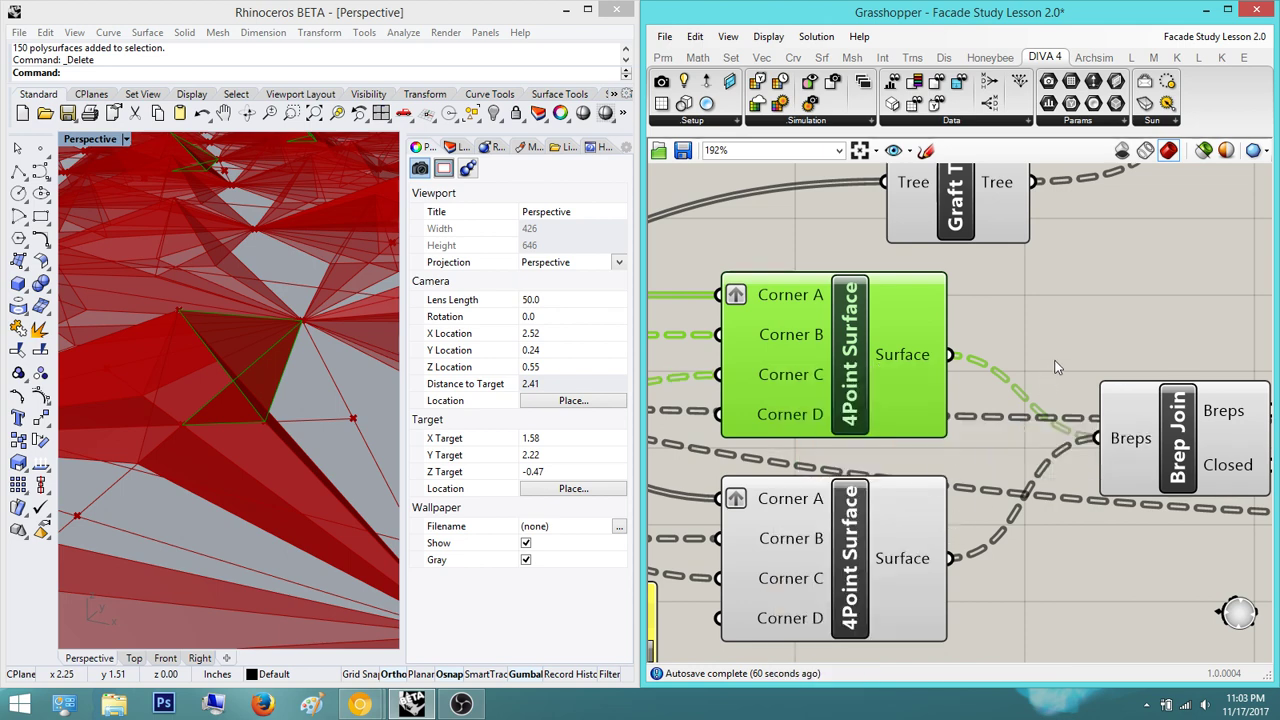
right_click_drag(934, 366, 988, 378)
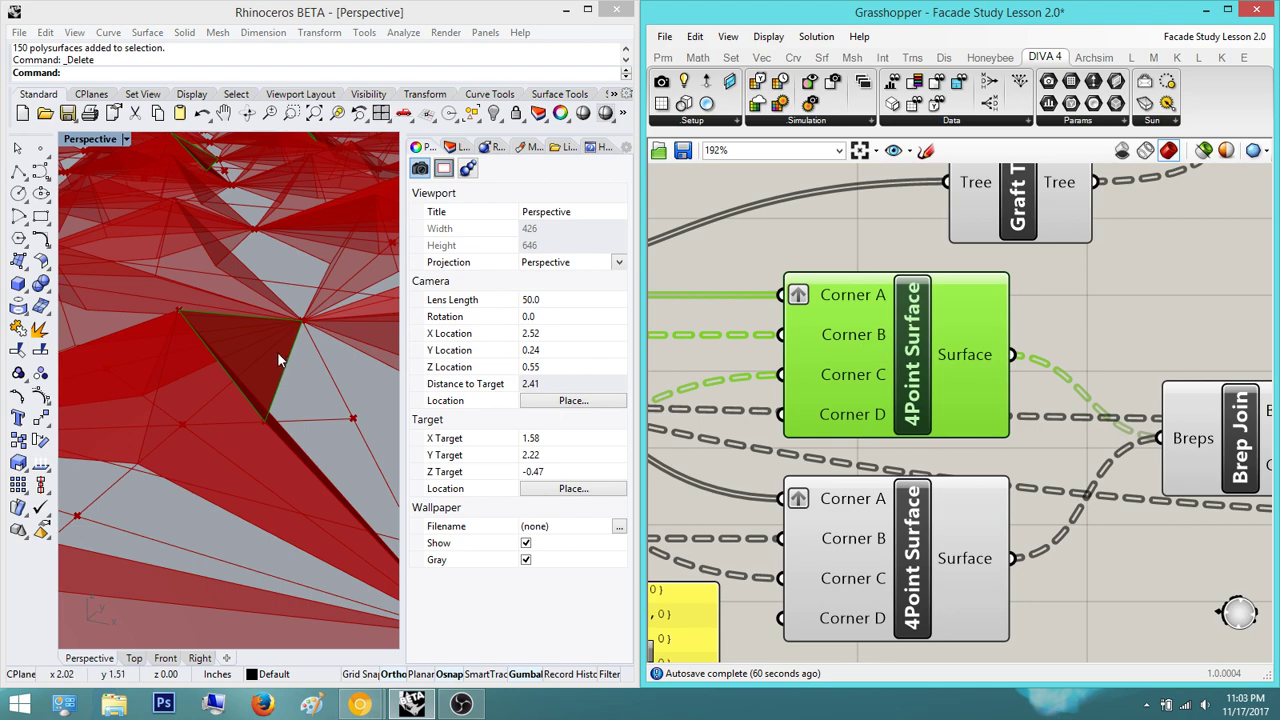
- Add a Cap Holes component after the final Polar Array and feed it the array's geometry
scroll(300, 410, "down", 8)
left_click(1040, 364)
scroll(925, 376, "down", 7)
right_click_drag(1000, 420, 690, 441)
scroll(1012, 443, "up", 5)
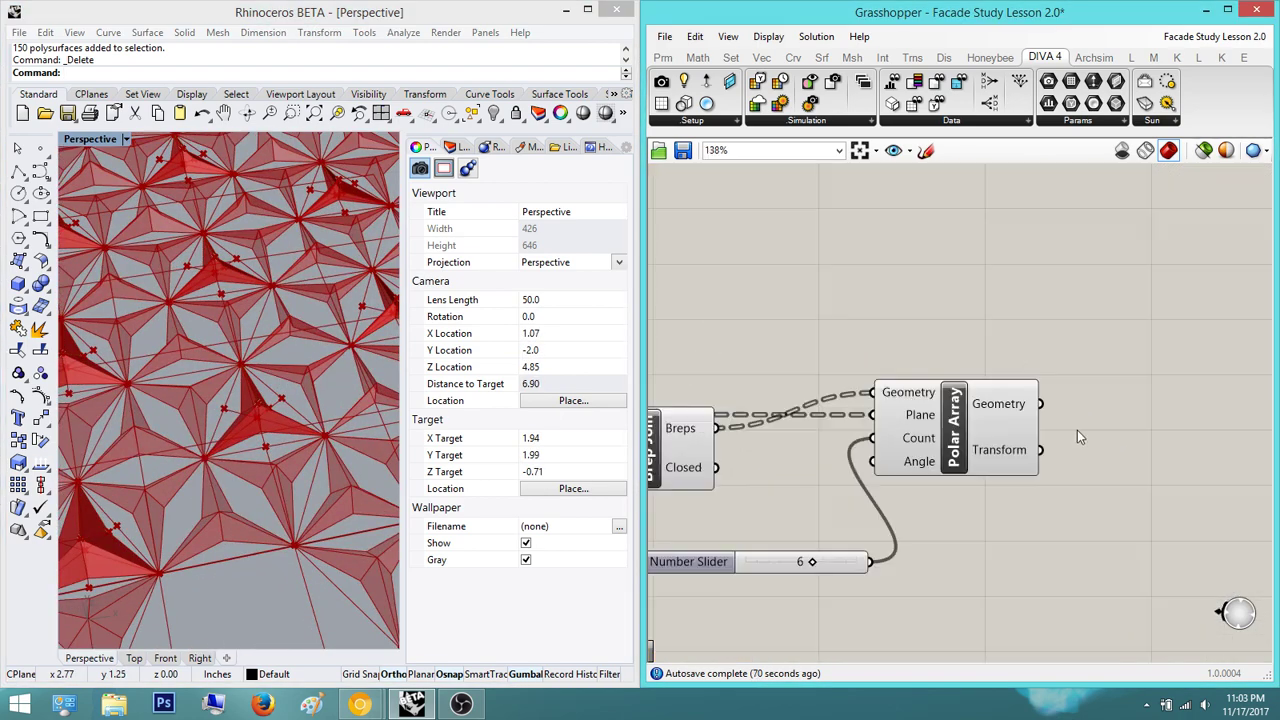
left_click(982, 423)
left_click(1055, 438)
right_click_drag(914, 436, 1020, 417)
scroll(968, 424, "down", 3)
scroll(1074, 424, "up", 3)
double_click(1074, 424)
type("cap")
key("Return")
scroll(1072, 424, "up", 2)
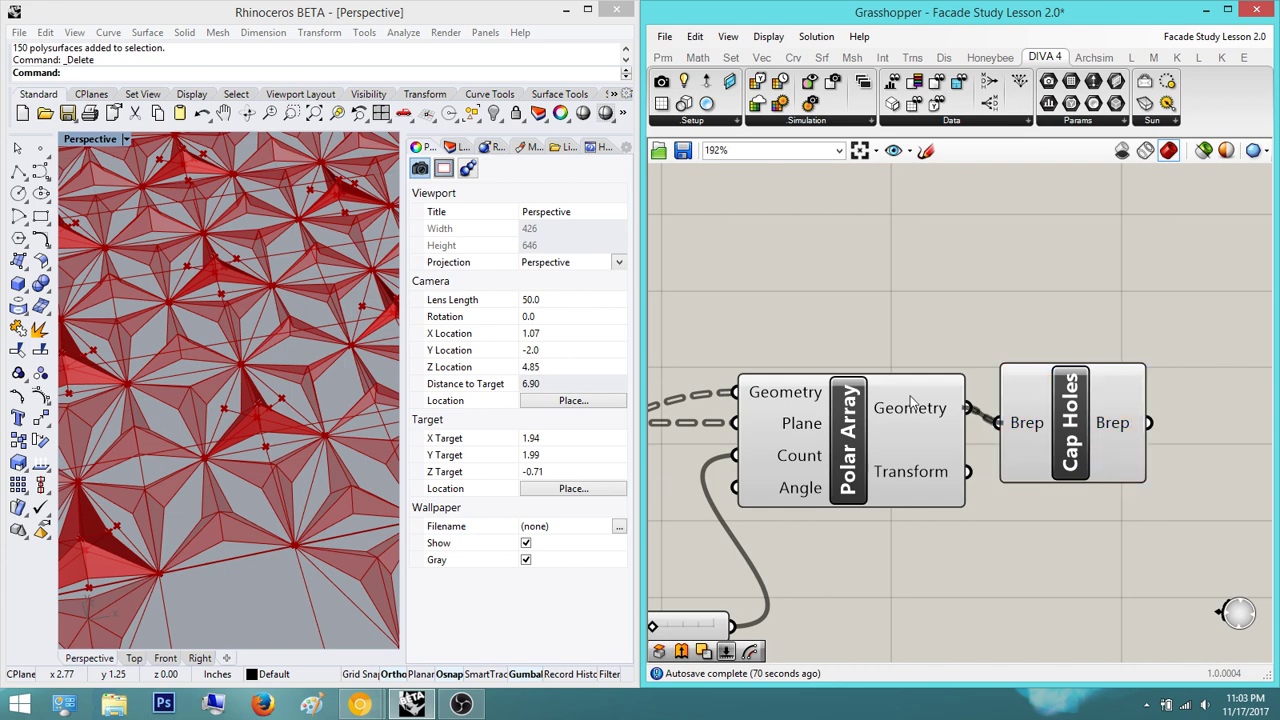
- Bake the Cap Holes output into the Rhino model with the default attributes
left_click(1068, 420)
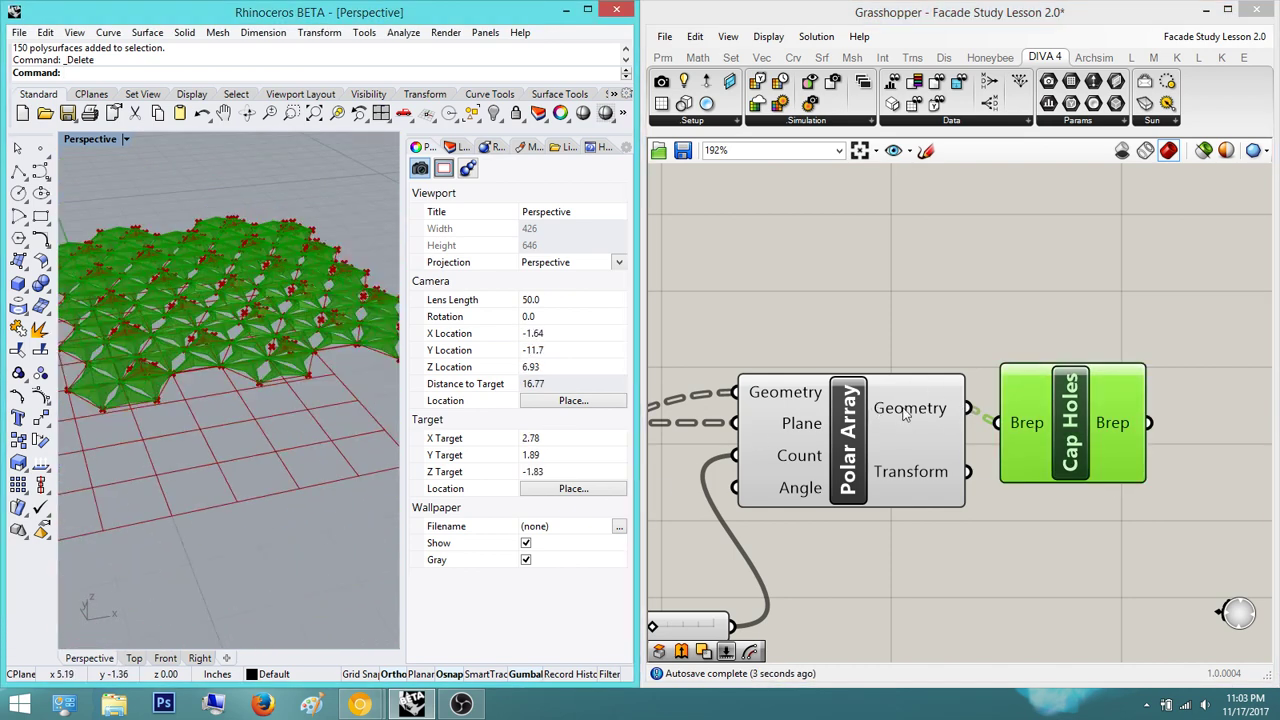
right_click(1081, 428)
left_click(1087, 492)
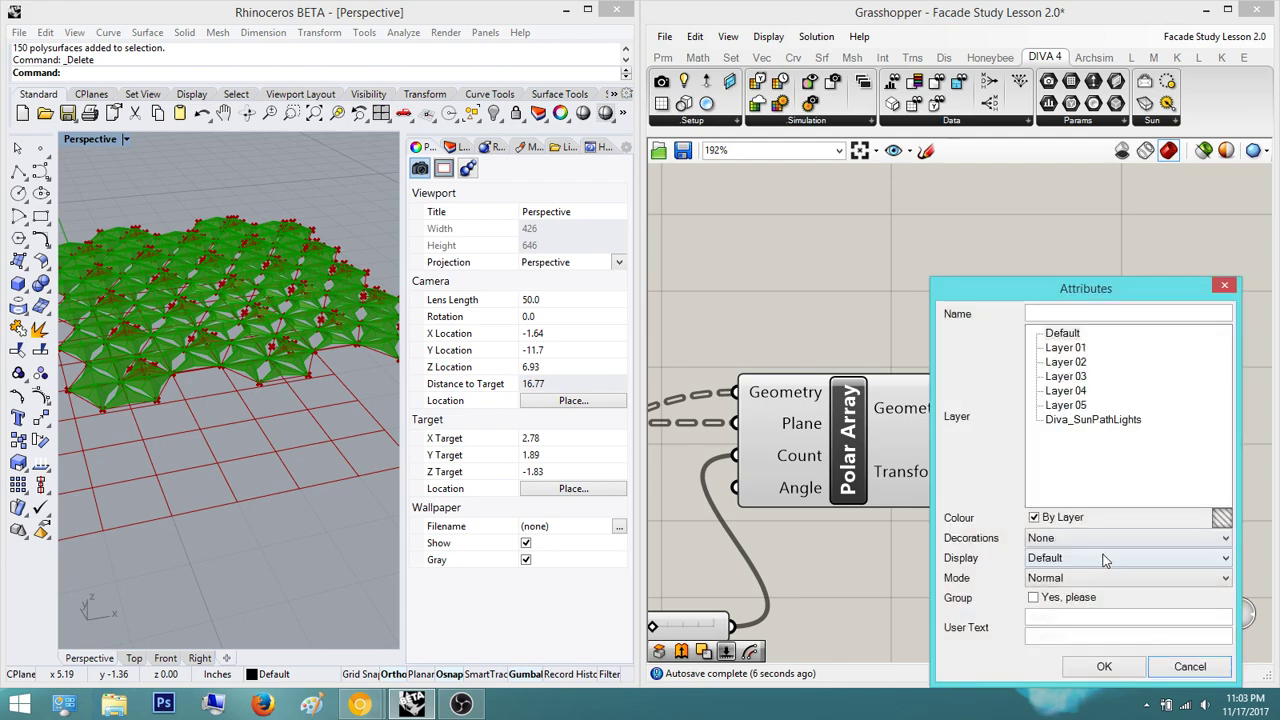
left_click(1096, 672)
- Select the baked panels and move them along X, clear of the Grasshopper preview
right_click_drag(306, 494, 226, 538)
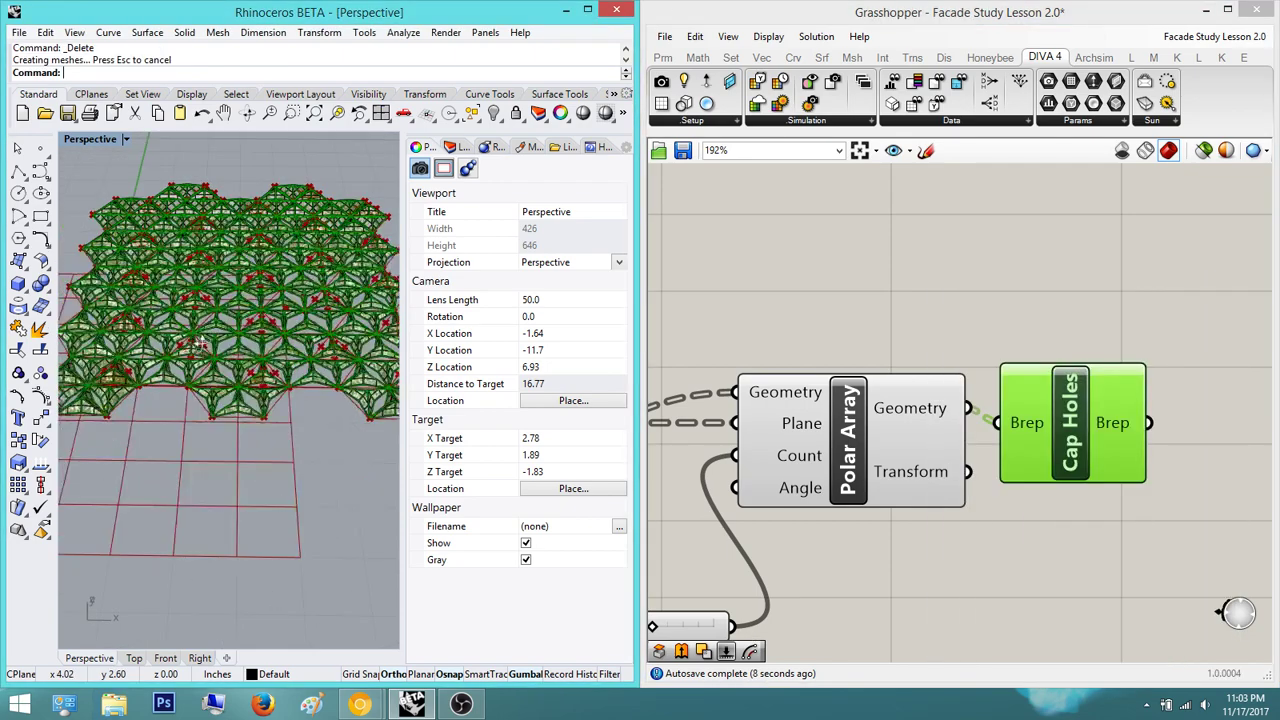
scroll(128, 411, "down", 6)
left_click(201, 399)
scroll(320, 262, "down", 6)
right_click_drag(320, 262, 234, 276, "shift")
left_click_drag(190, 323, 382, 342)
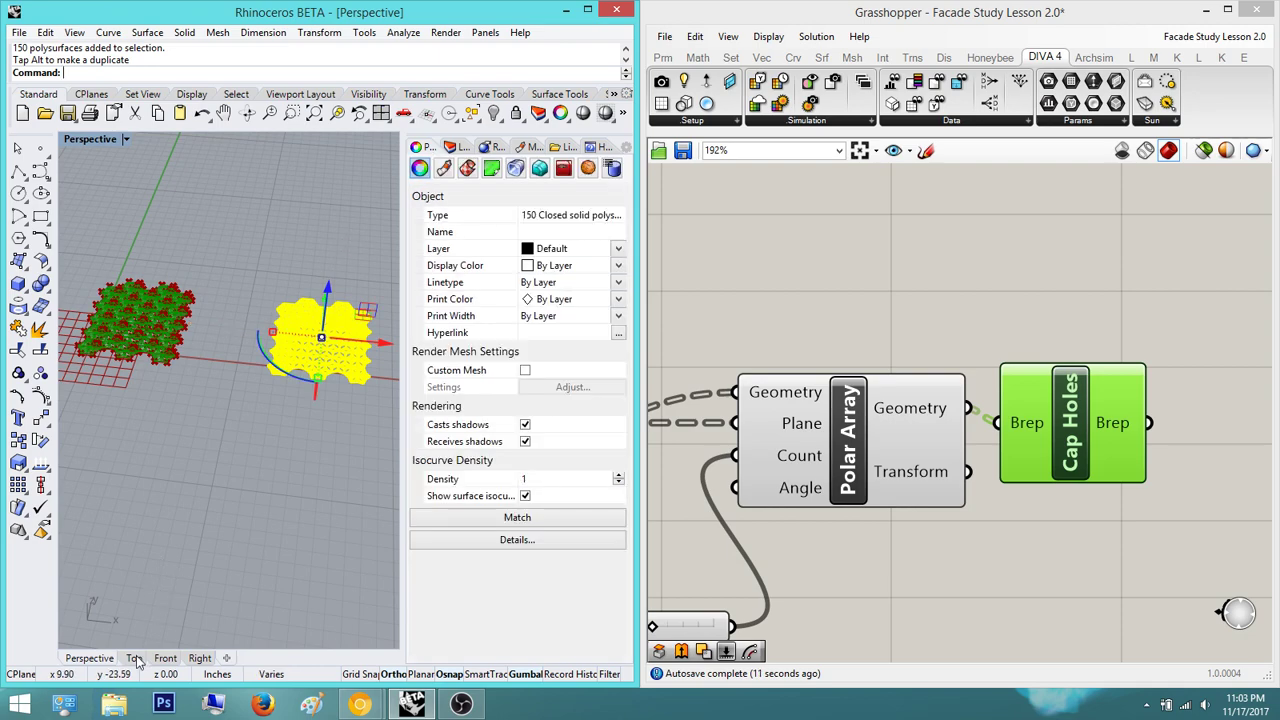
- Zoom to the baked panels in the Perspective view and examine their capped faces from above, underneath and up close
left_click(134, 658)
scroll(143, 490, "down", 3)
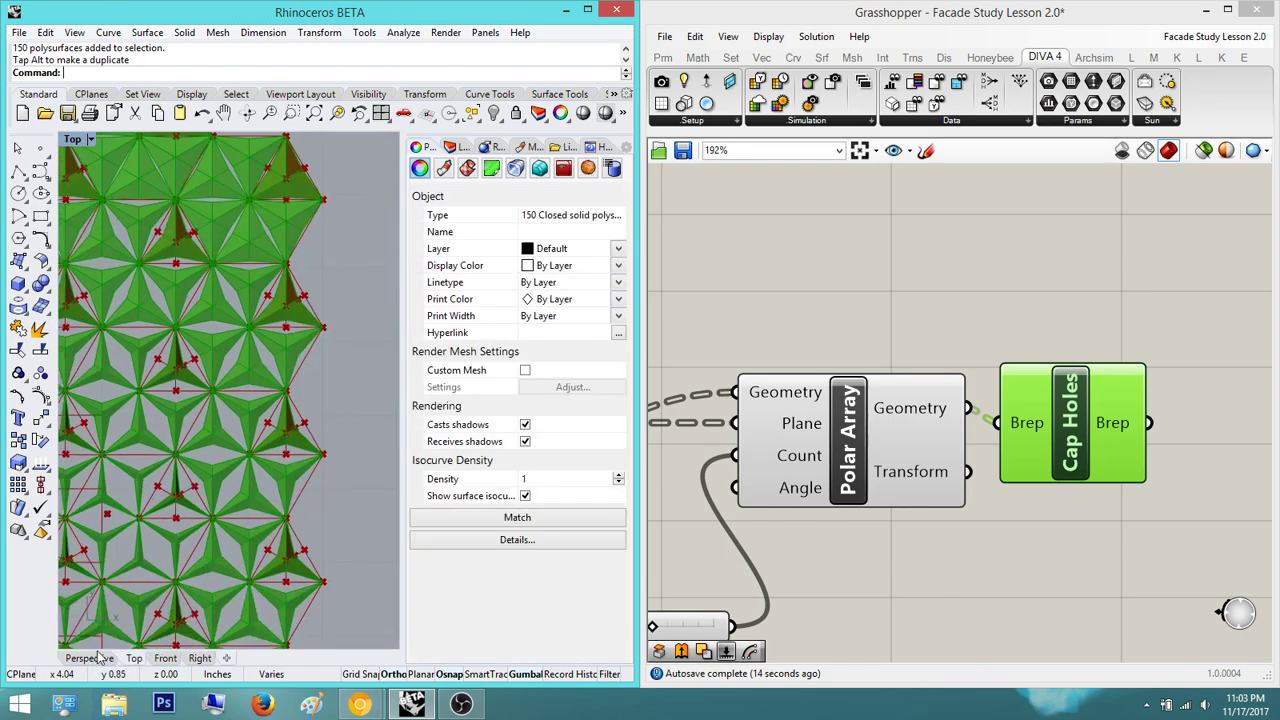
left_click(89, 658)
left_click(336, 112)
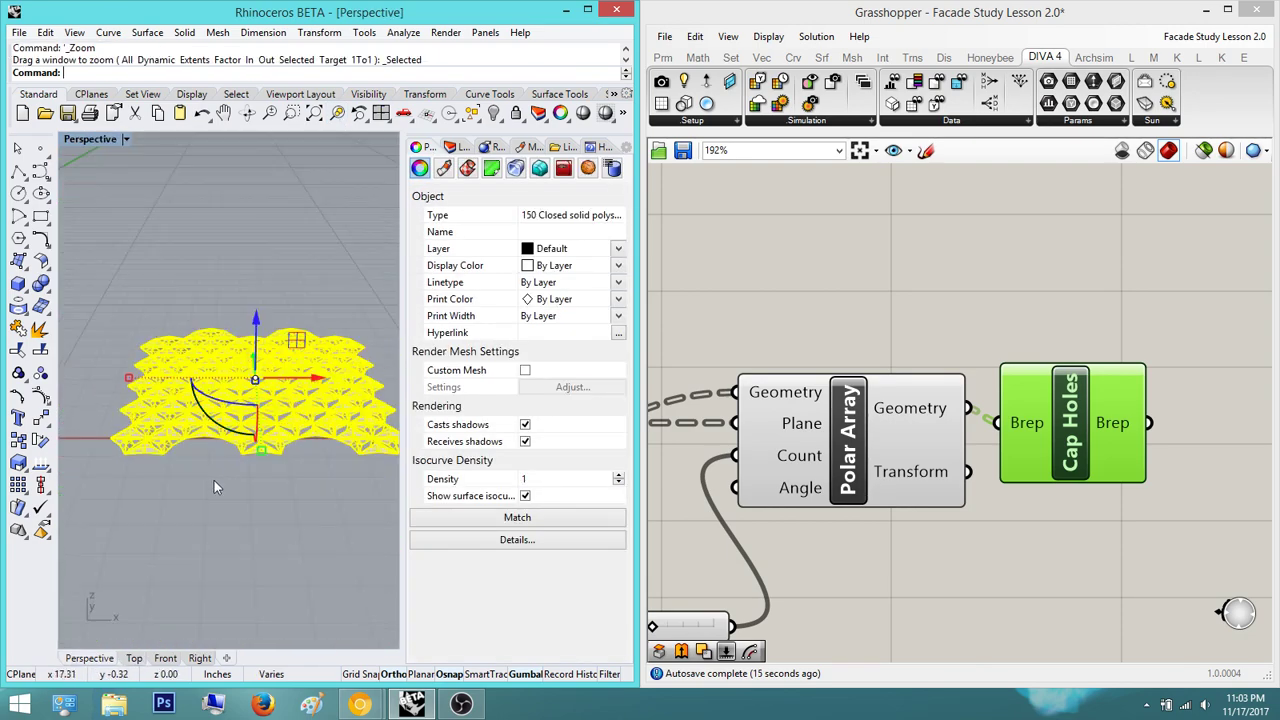
left_click(211, 474)
scroll(244, 440, "up", 5)
right_click_drag(244, 439, 208, 247)
scroll(208, 247, "up", 6)
scroll(210, 248, "up", 10)
right_click_drag(246, 263, 243, 429)
scroll(223, 420, "down", 2)
scroll(200, 340, "up", 4)
right_click_drag(200, 342, 264, 356)
scroll(195, 400, "down", 4)
scroll(300, 328, "down", 10)
scroll(264, 362, "down", 8)
right_click_drag(248, 448, 230, 340)
scroll(212, 386, "up", 12)
scroll(288, 439, "up", 2)
scroll(275, 422, "up", 4)
scroll(258, 416, "down", 5)
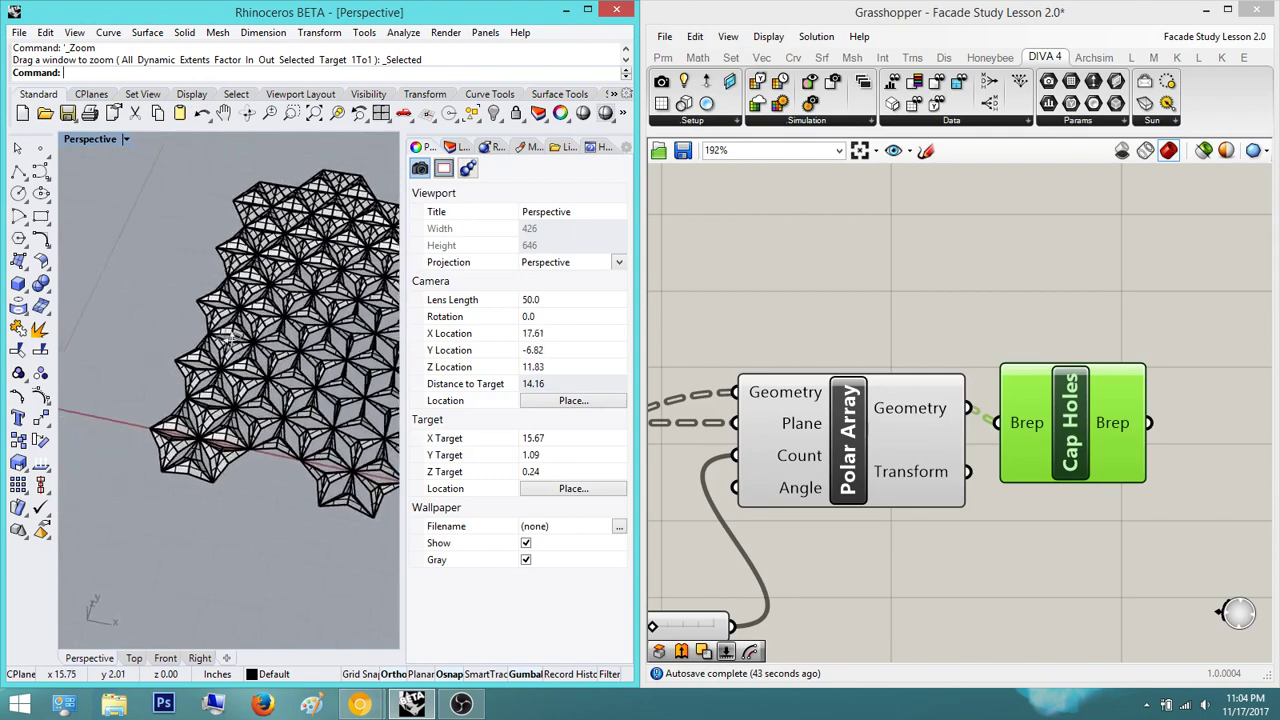
scroll(229, 336, "up", 4)
- Display the Perspective viewport as Rendered and examine the baked facade
left_click(127, 139)
left_click(160, 214)
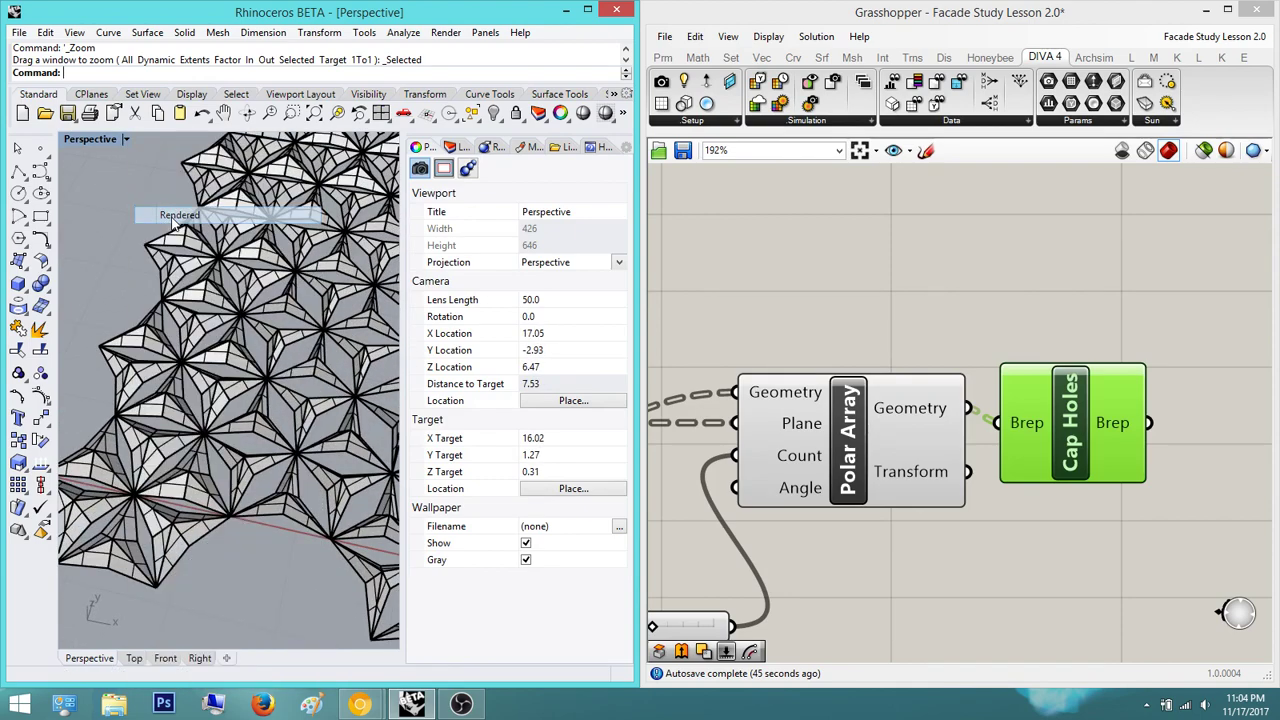
mouse_move(285, 370)
right_mouse_down("shift")
mouse_move(188, 282)
mouse_move(278, 362)
right_mouse_up("shift")
scroll(188, 282, "down", 4)
right_click_drag(160, 420, 136, 272, "shift")
scroll(141, 215, "up", 2)
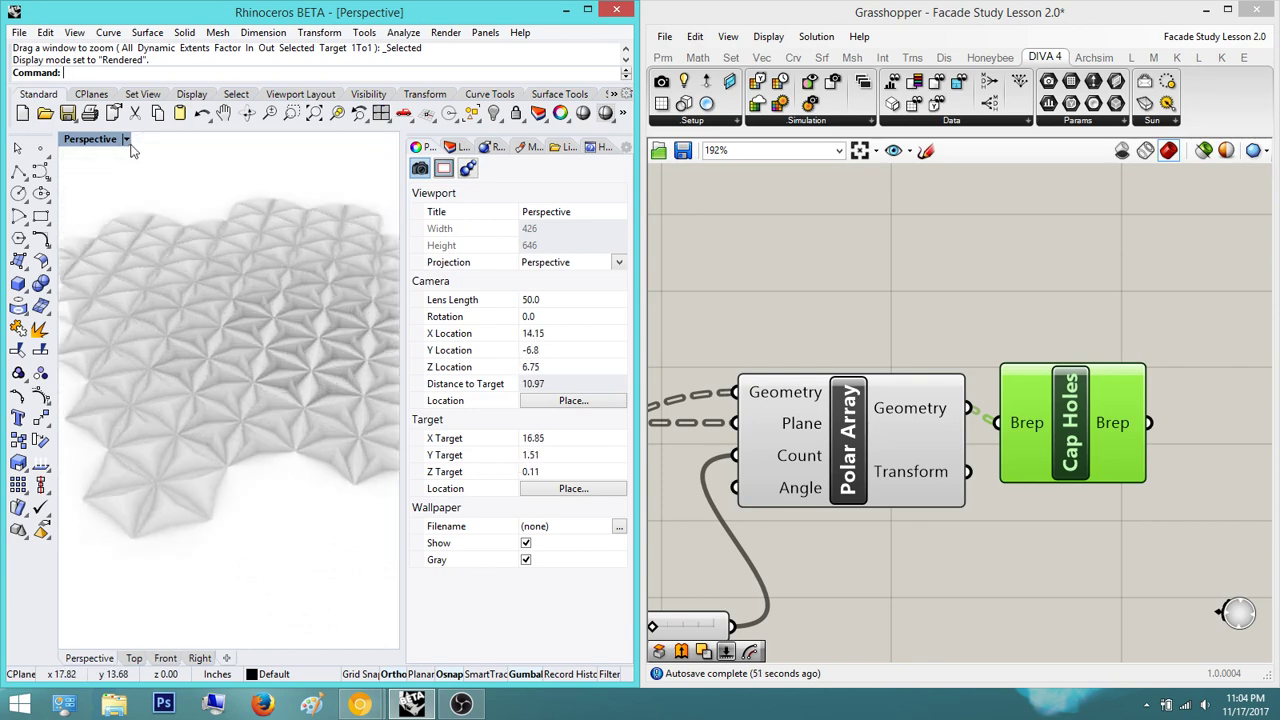
- Set the Perspective viewport's display mode to Shaded
left_click(126, 139)
left_click(230, 197)
right_click_drag(302, 383, 205, 442)
scroll(234, 365, "down", 6)
- Switch to the Top view, clear the component selection and save the Grasshopper definition
left_click(134, 658)
scroll(258, 292, "up", 6)
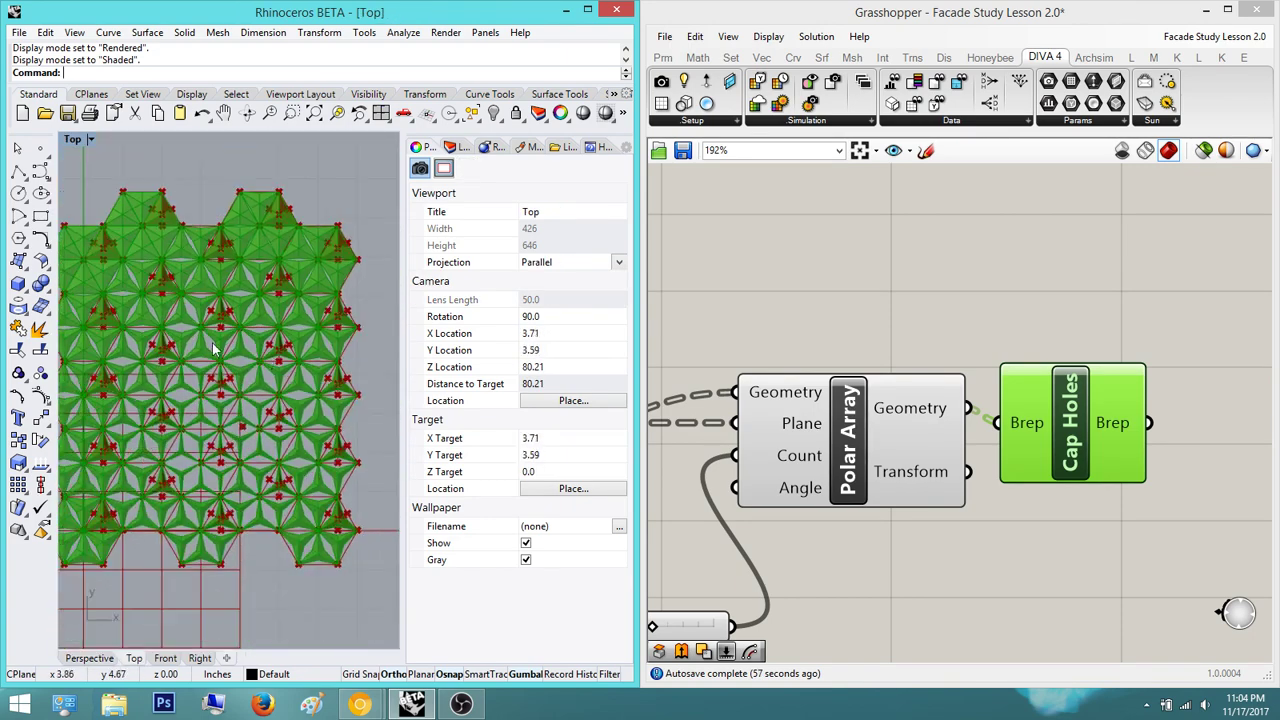
left_click(900, 280)
scroll(931, 331, "down", 3)
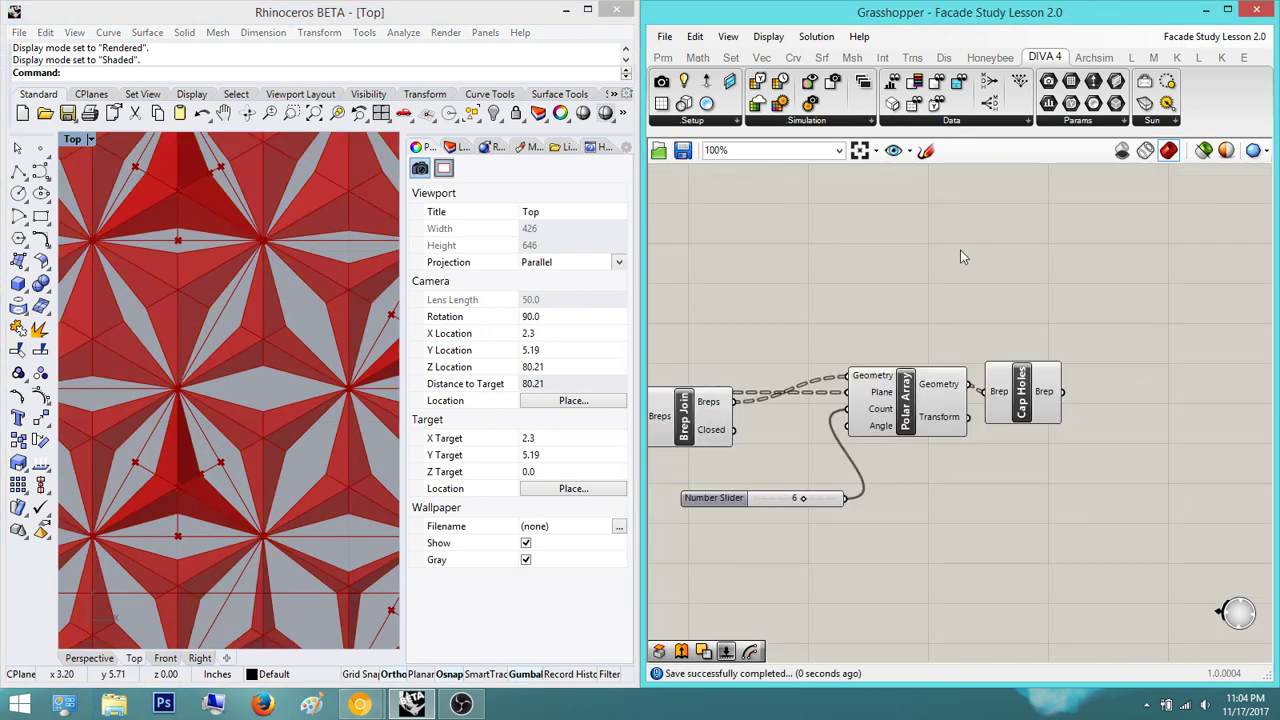
- Review the end of the component chain and examine how the panel openings vary across the facade in the Top view
right_click_drag(969, 249, 1036, 251)
right_click_drag(1010, 338, 1064, 322)
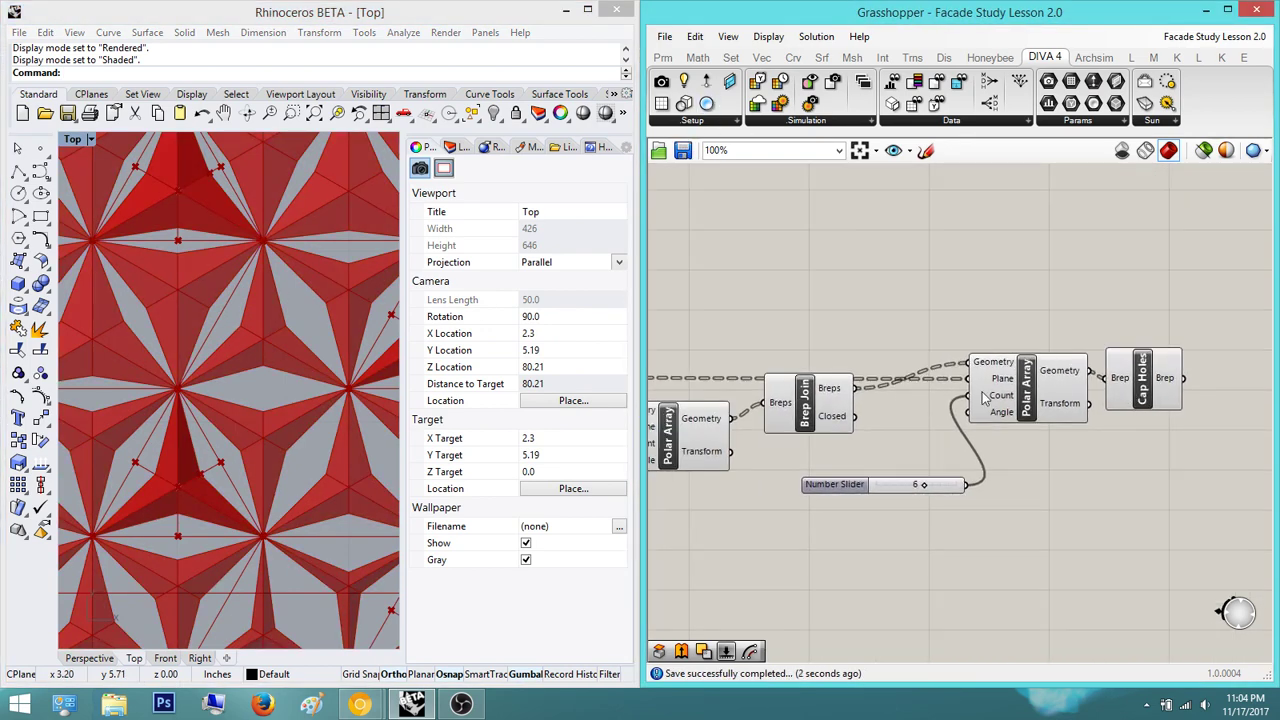
right_click_drag(900, 404, 972, 383)
scroll(972, 383, "down", 1)
right_click_drag(300, 353, 358, 325)
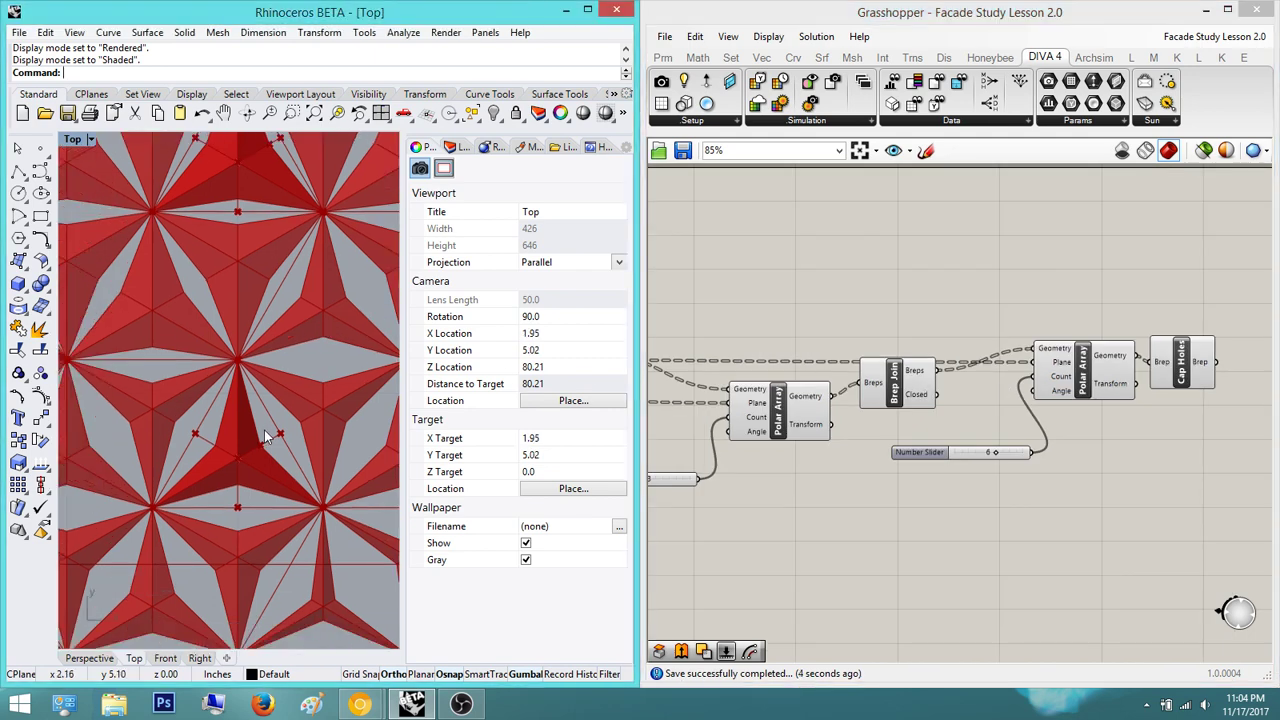
right_click_drag(264, 427, 280, 358)
mouse_move(192, 350)
right_mouse_down()
mouse_move(265, 298)
mouse_move(346, 355)
right_mouse_up()
scroll(292, 370, "down", 8)
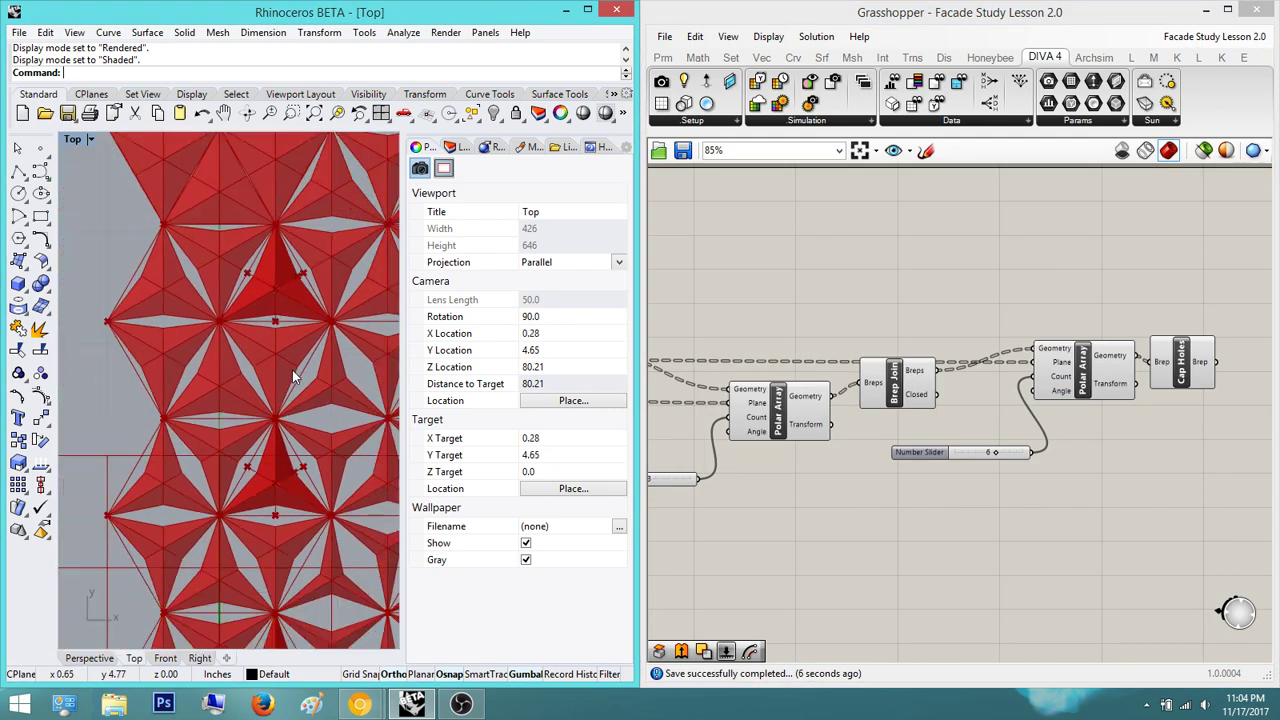
right_click_drag(249, 371, 290, 300)
scroll(252, 311, "down", 6)
right_click_drag(247, 386, 291, 392)
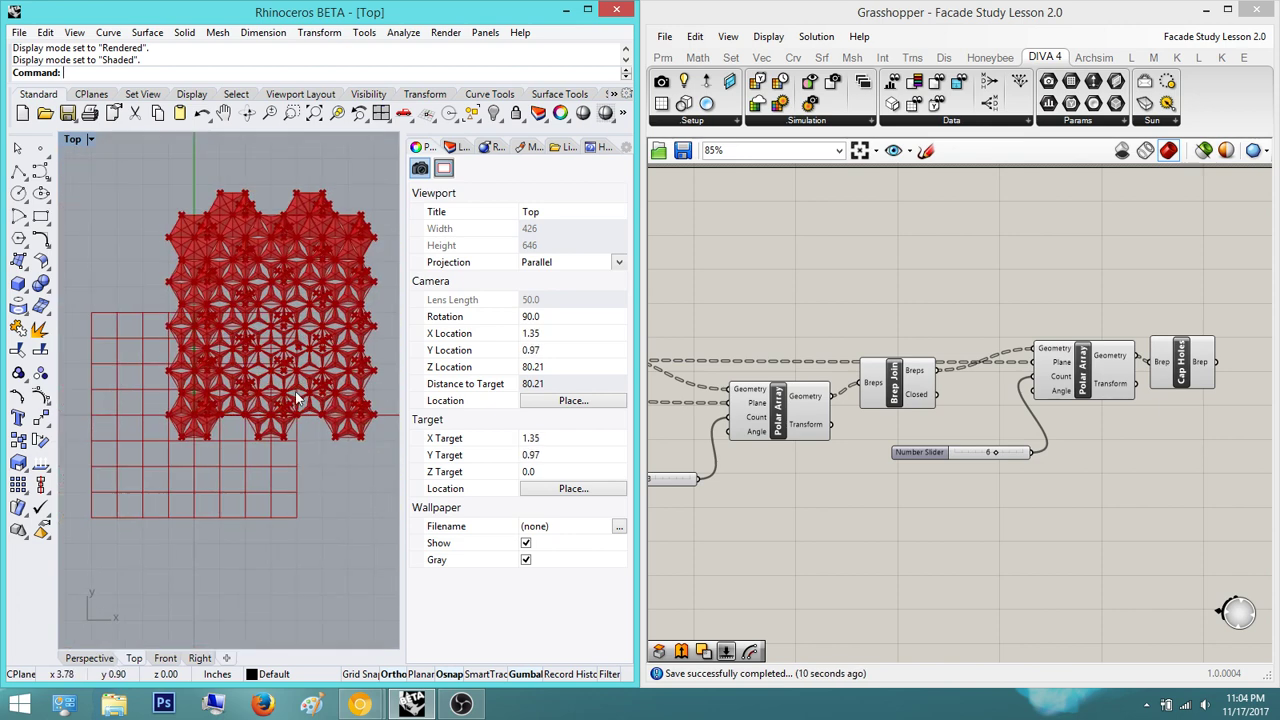
scroll(297, 316, "up", 6)
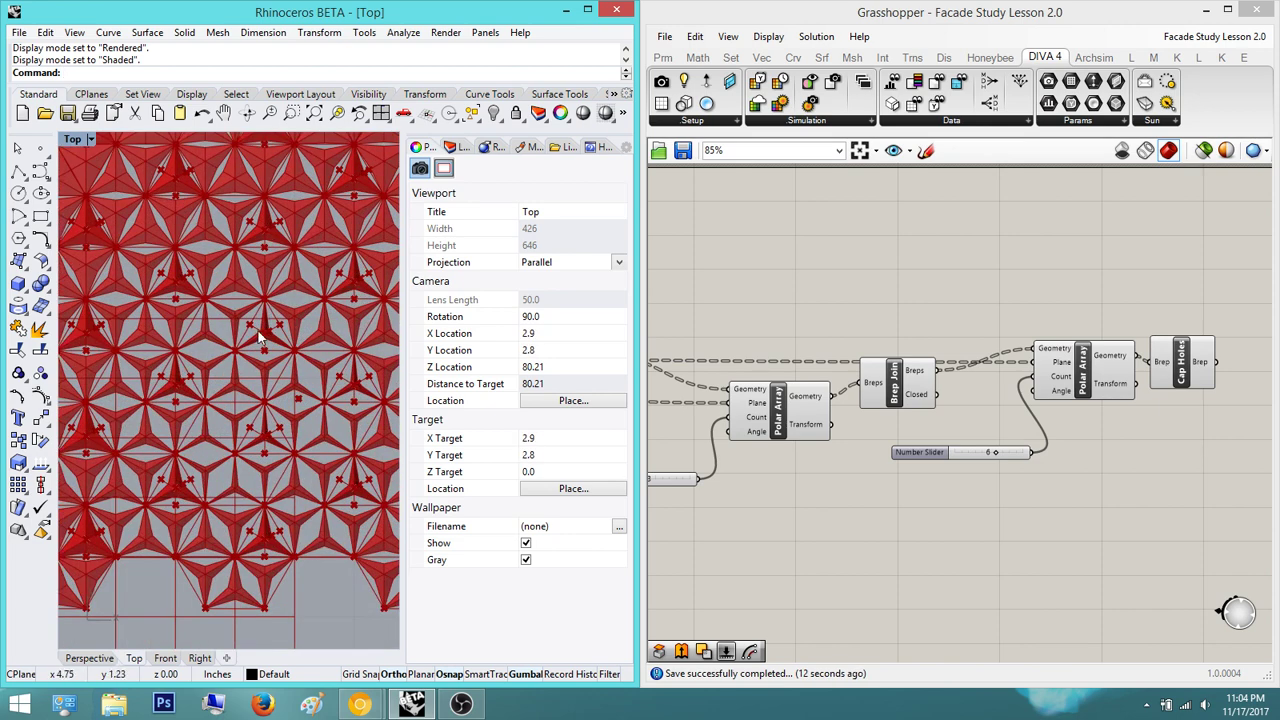
scroll(272, 330, "down", 6)
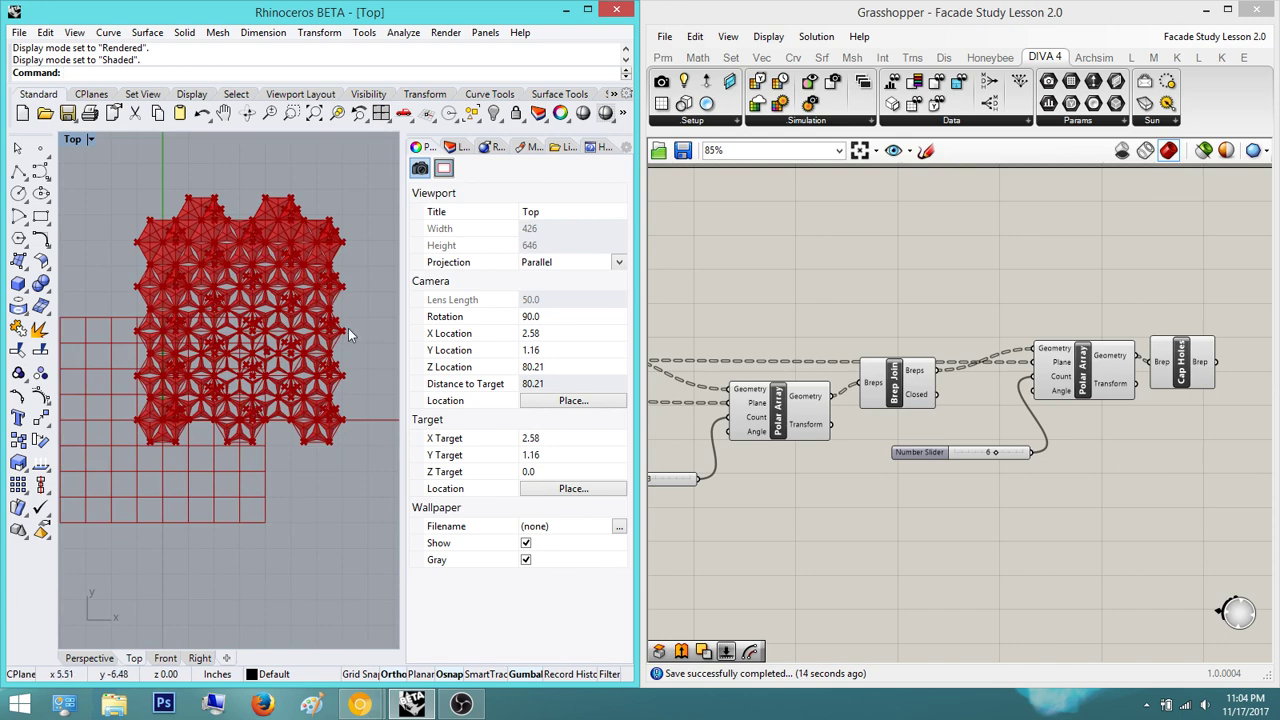
scroll(297, 357, "up", 4)
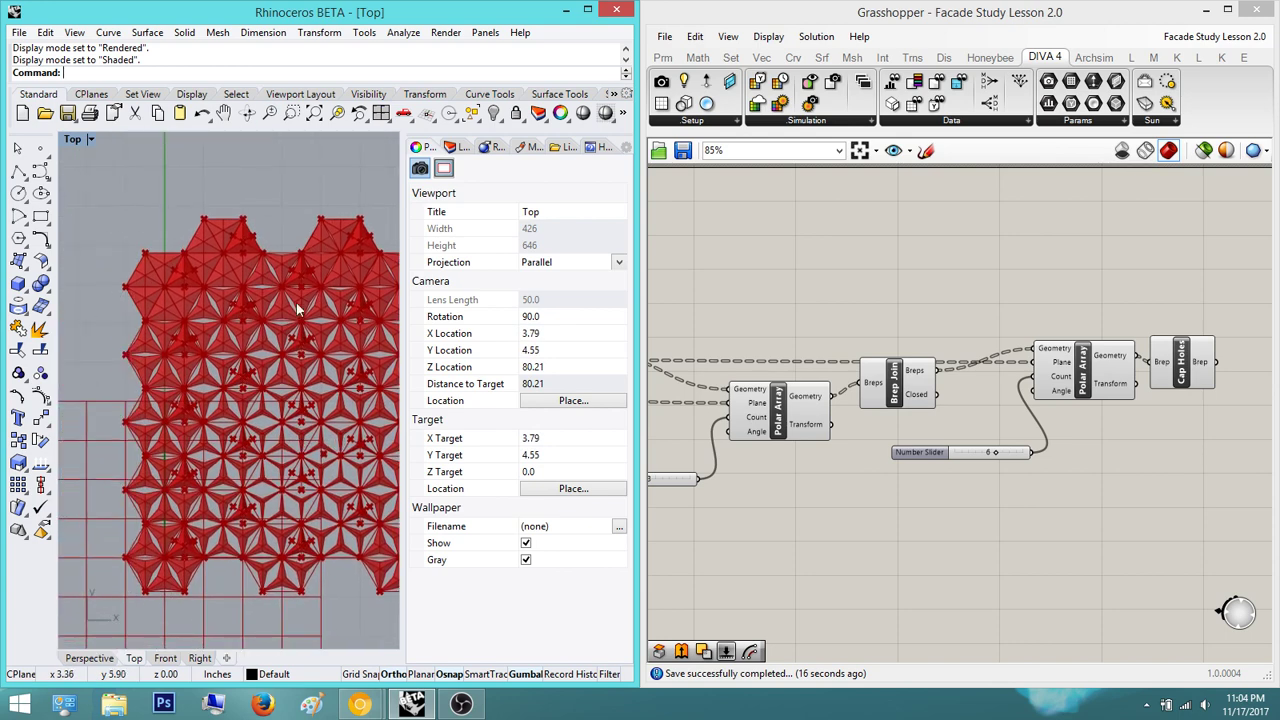
right_click_drag(285, 370, 230, 338)
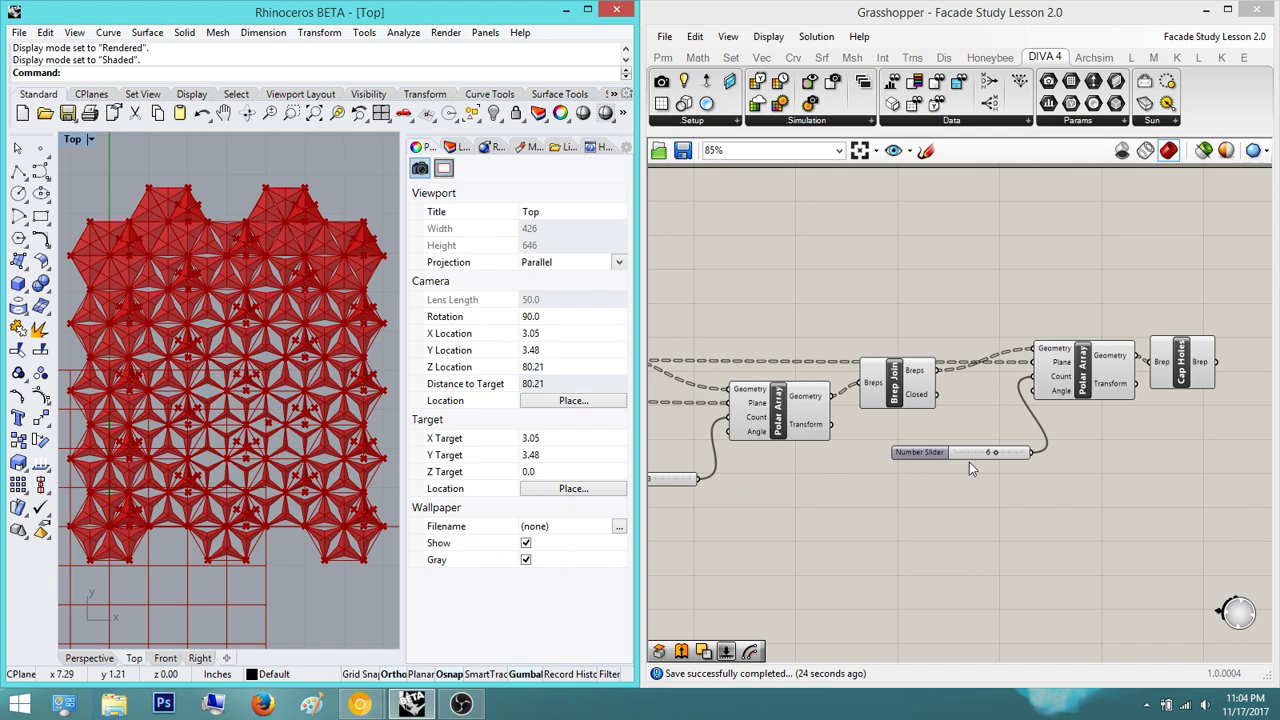
mouse_move(1055, 295)
right_mouse_down()
mouse_move(1016, 297)
mouse_move(1059, 292)
right_mouse_up()
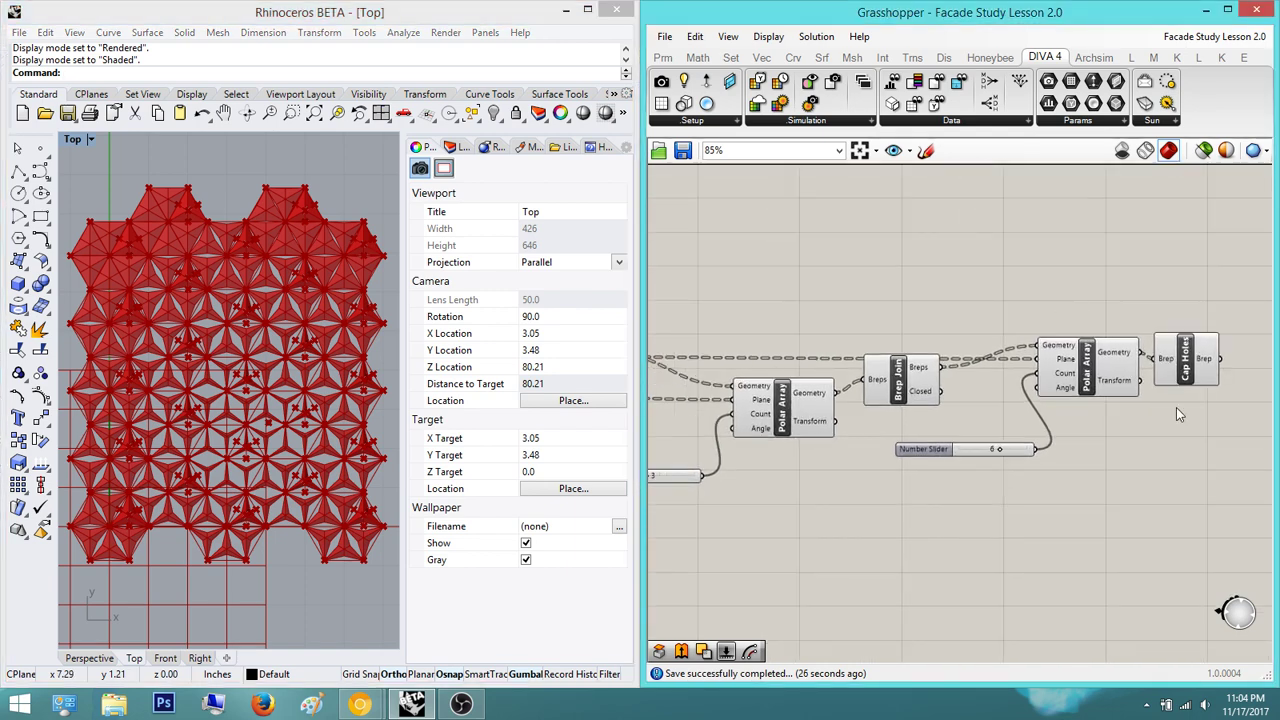
right_click_drag(866, 395, 980, 393)
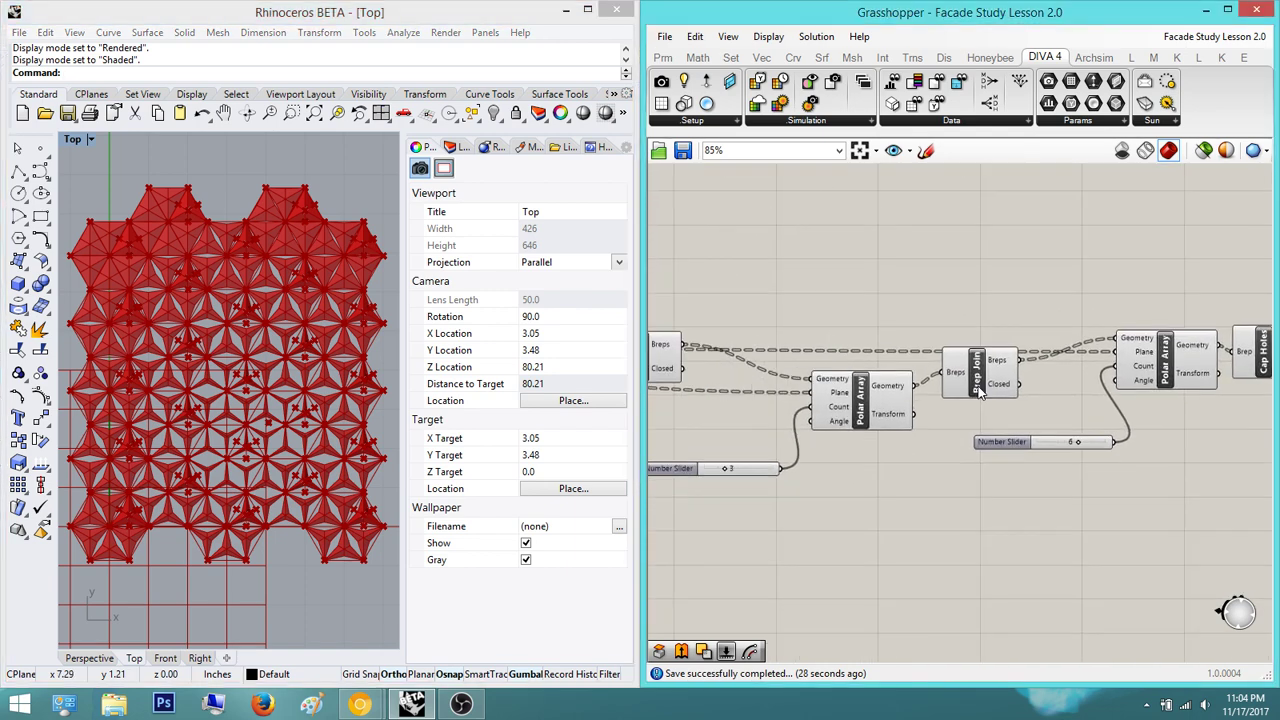
right_click_drag(1058, 440, 988, 476)
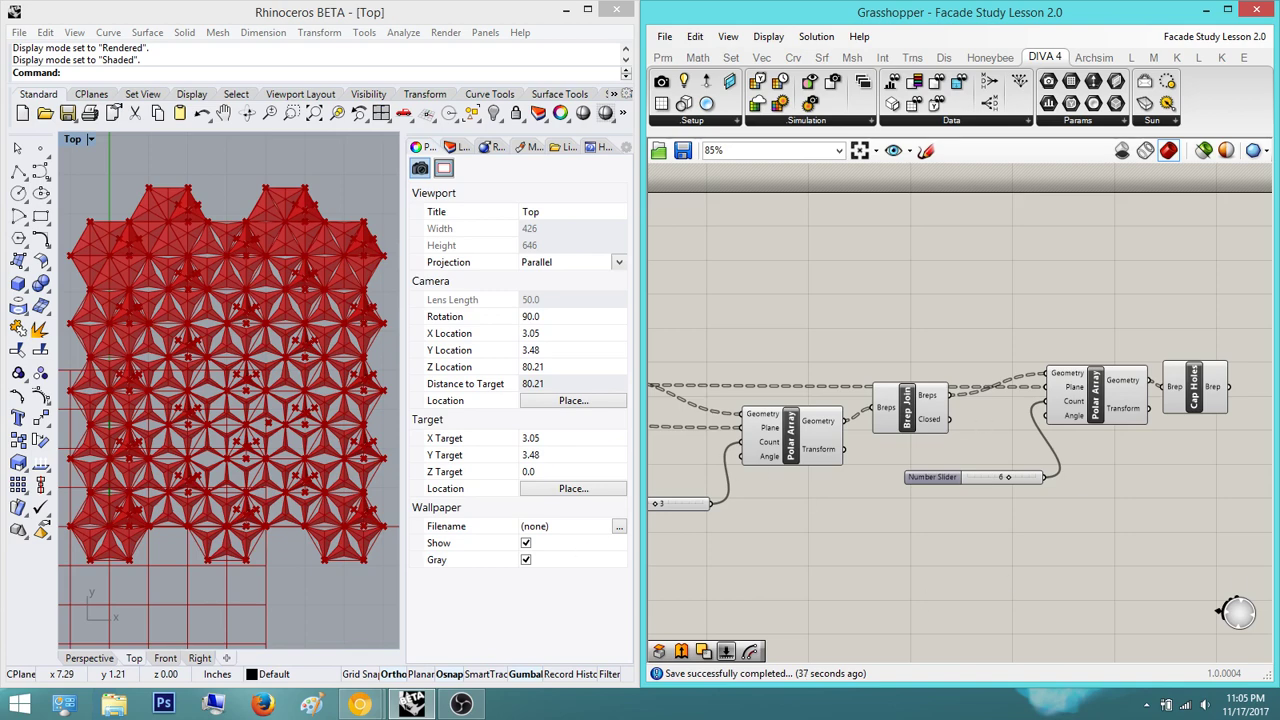
scroll(316, 402, "down", 4)
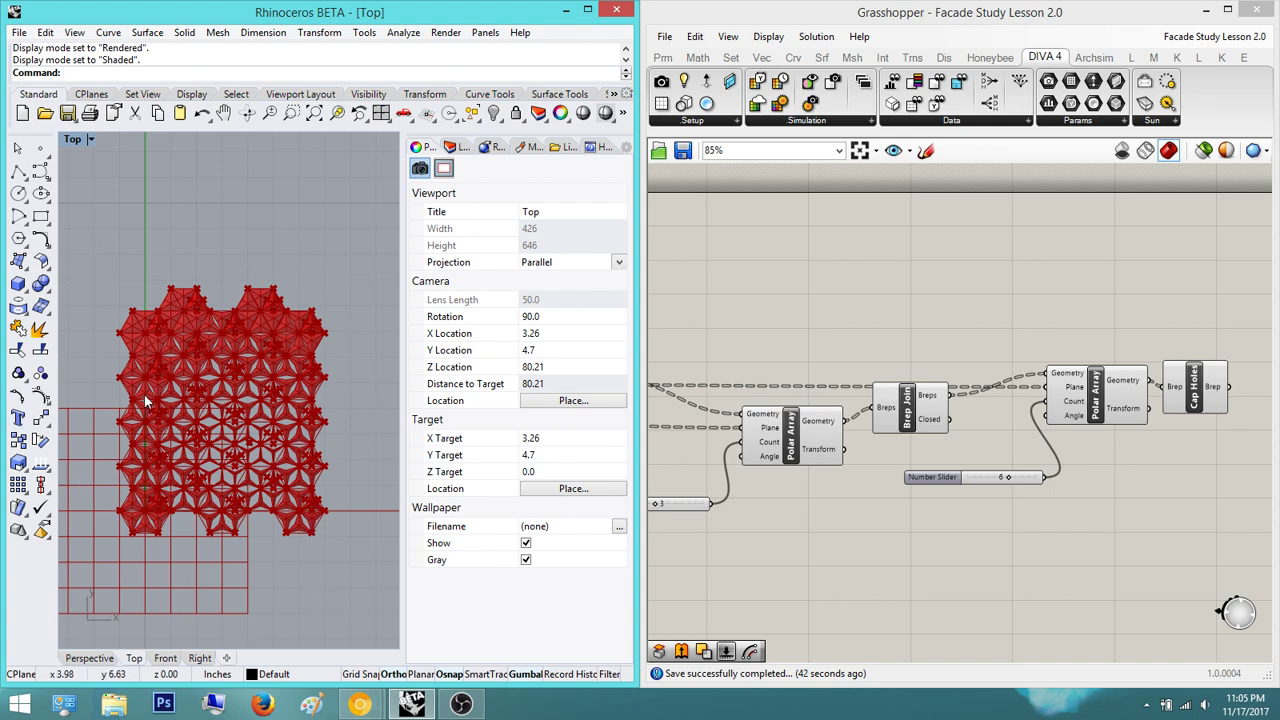
scroll(272, 428, "up", 5)
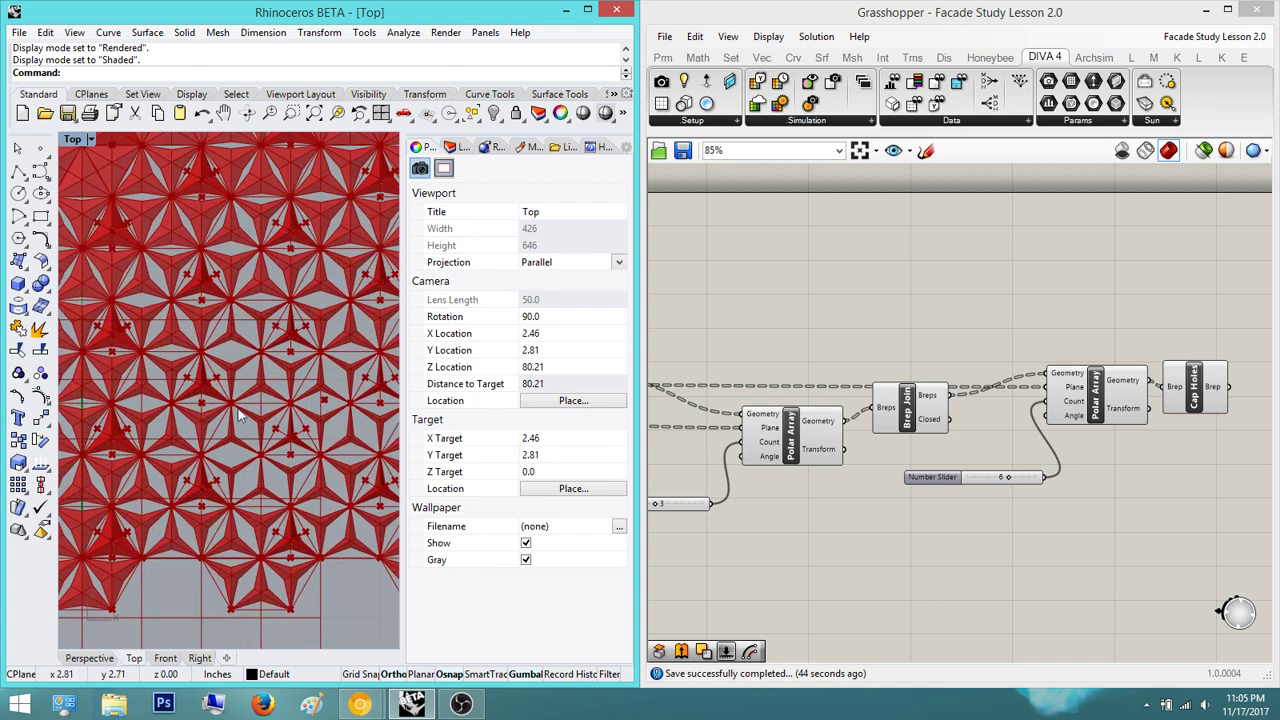
scroll(253, 409, "down", 4)
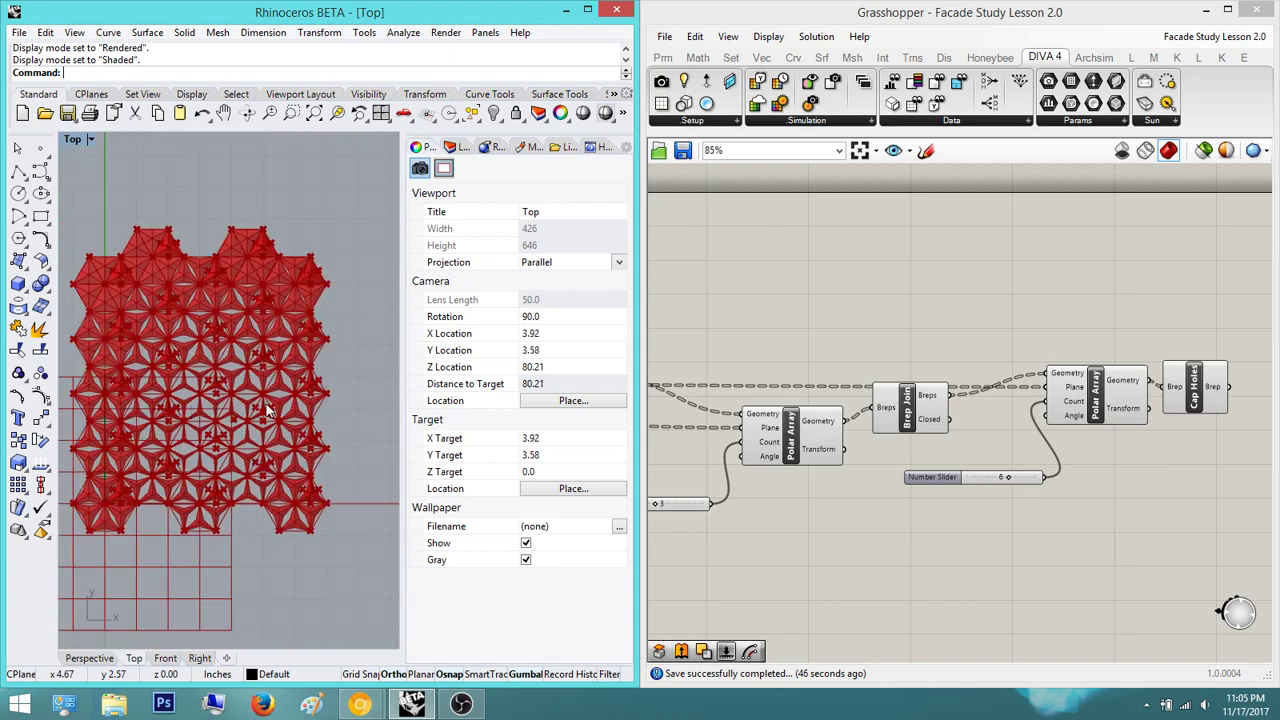
scroll(260, 372, "up", 3)
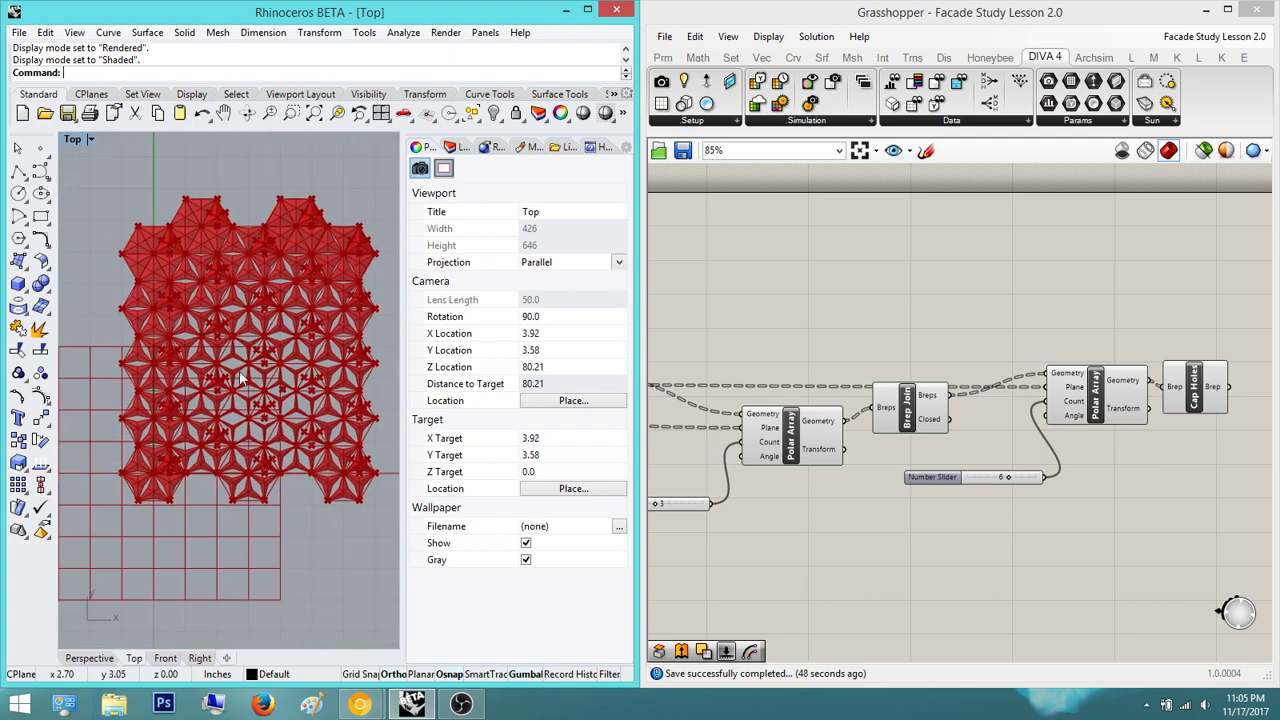